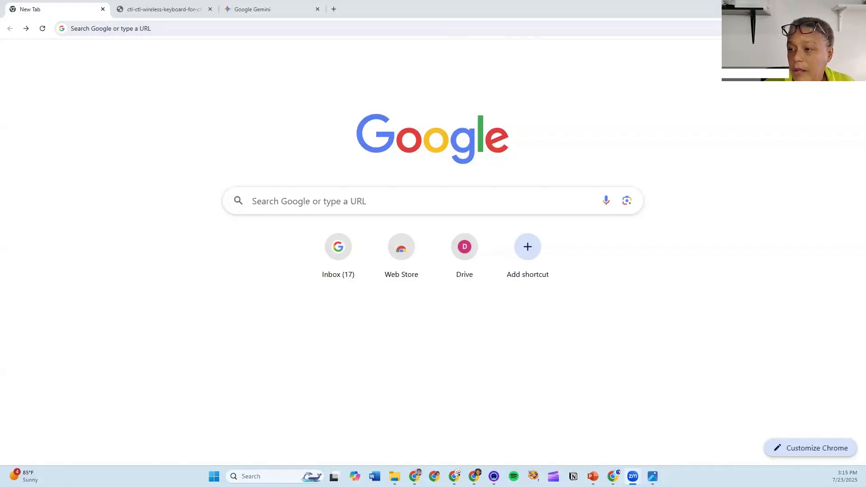
- Go to gmail.com and sign in with the chosen Google account and its password
{"action": "left_click", "coordinate": [840, 56]}
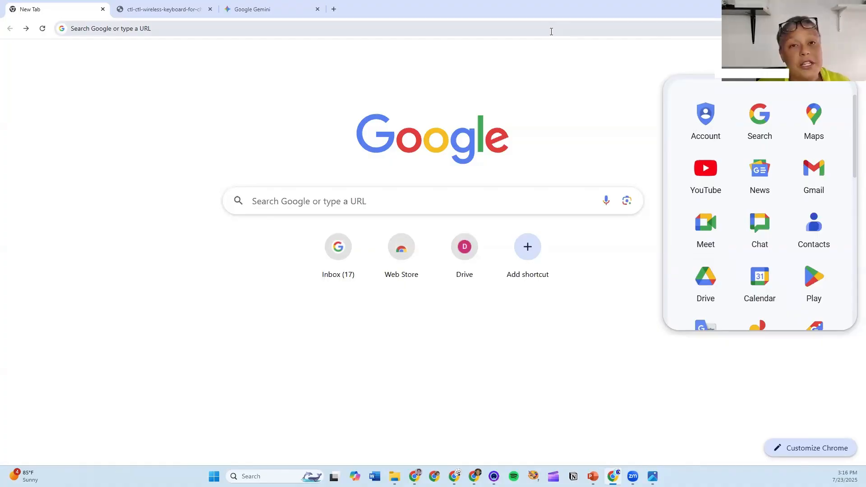
{"action": "left_click", "coordinate": [363, 31]}
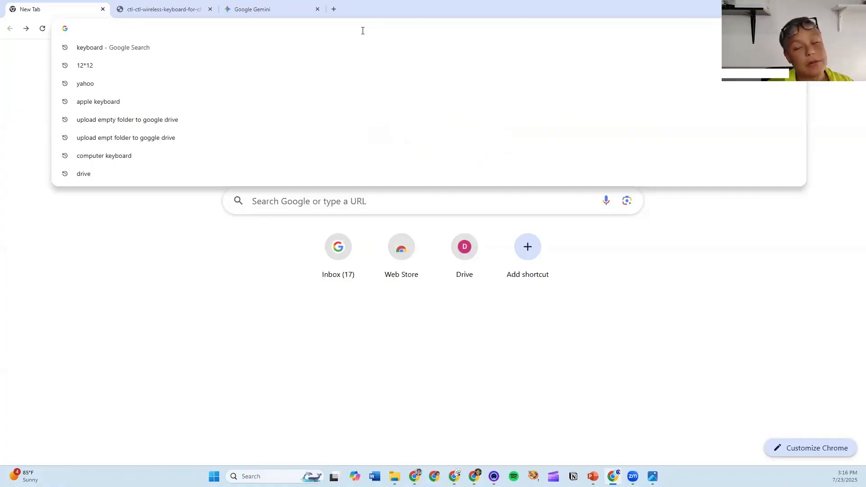
{"action": "type", "text": "gmail.com"}
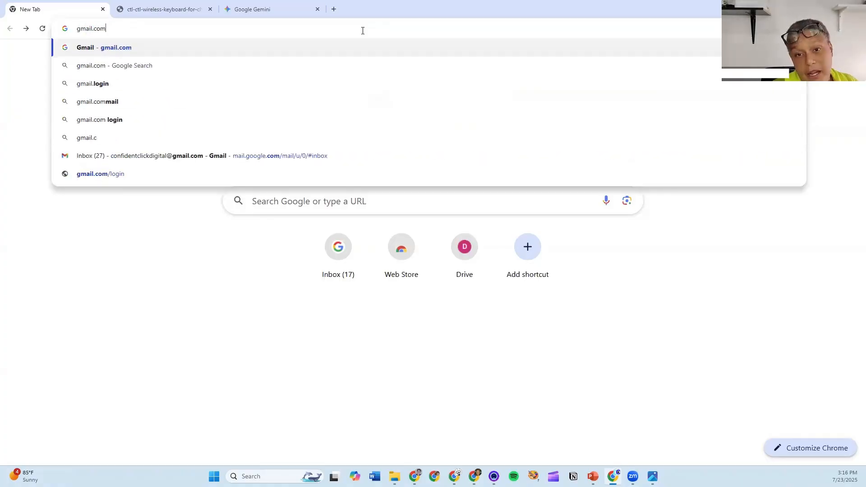
{"action": "key", "text": "Return"}
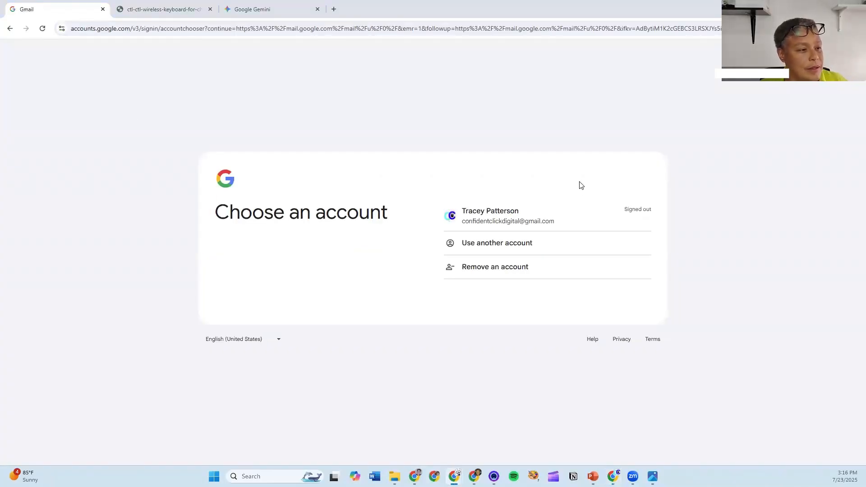
{"action": "left_click", "coordinate": [544, 221]}
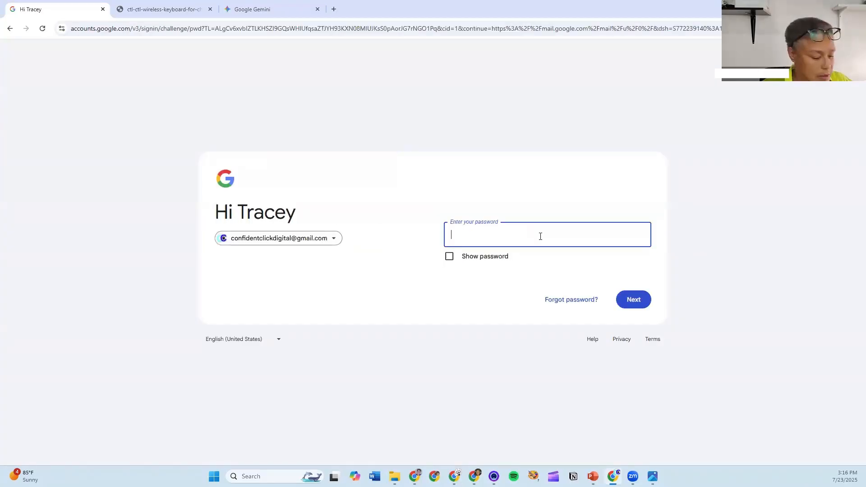
{"action": "type", "text": "••••••"}
{"action": "key", "text": "Return"}
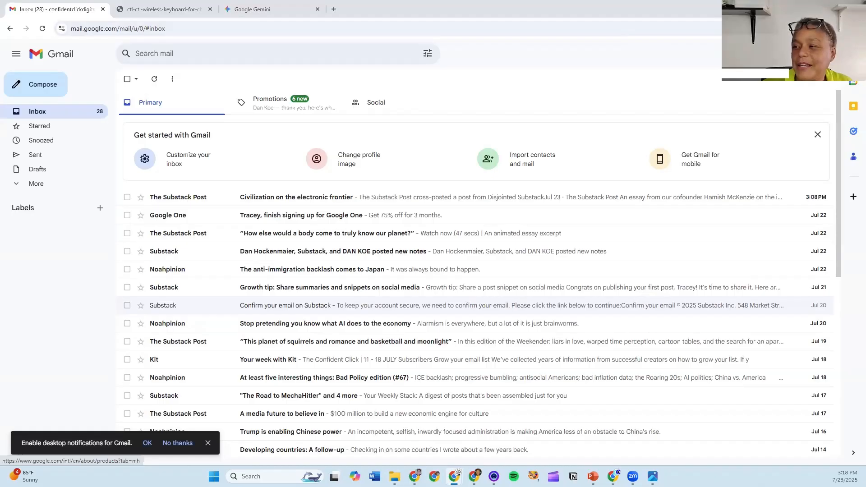
- Launch Google Drive in a new tab from Gmail's Google apps grid
{"action": "left_click", "coordinate": [821, 54]}
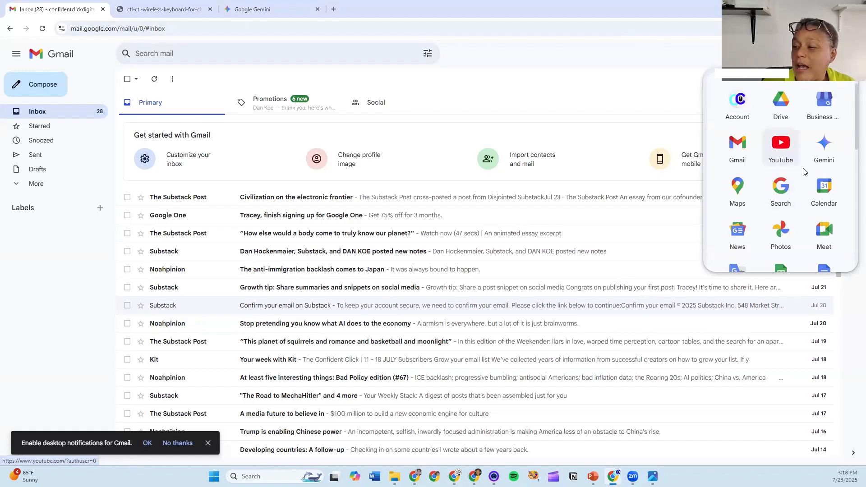
{"action": "scroll", "coordinate": [804, 173], "scroll_direction": "down", "scroll_amount": 3}
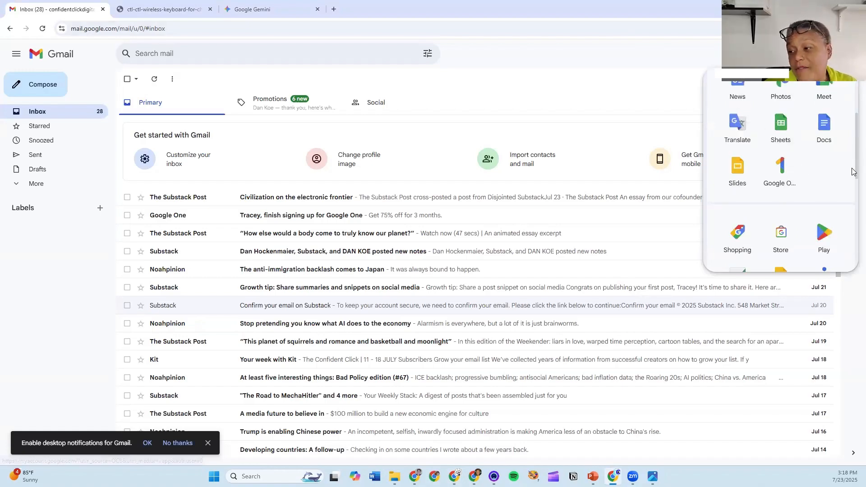
{"action": "scroll", "coordinate": [853, 183], "scroll_direction": "down", "scroll_amount": 1}
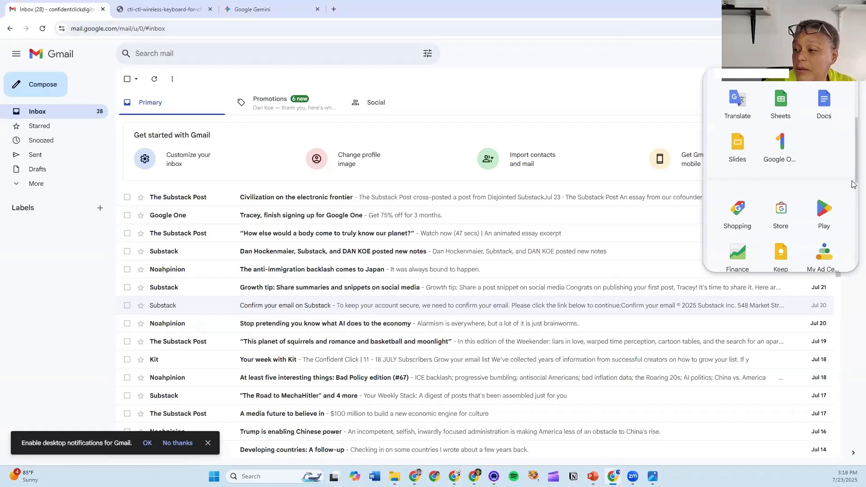
{"action": "scroll", "coordinate": [854, 183], "scroll_direction": "down", "scroll_amount": 1}
{"action": "scroll", "coordinate": [798, 140], "scroll_direction": "up", "scroll_amount": 5}
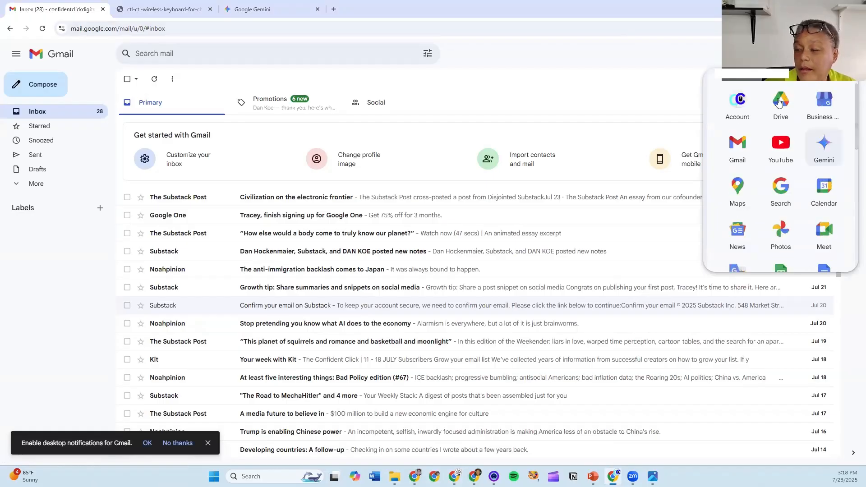
{"action": "left_click", "coordinate": [780, 103]}
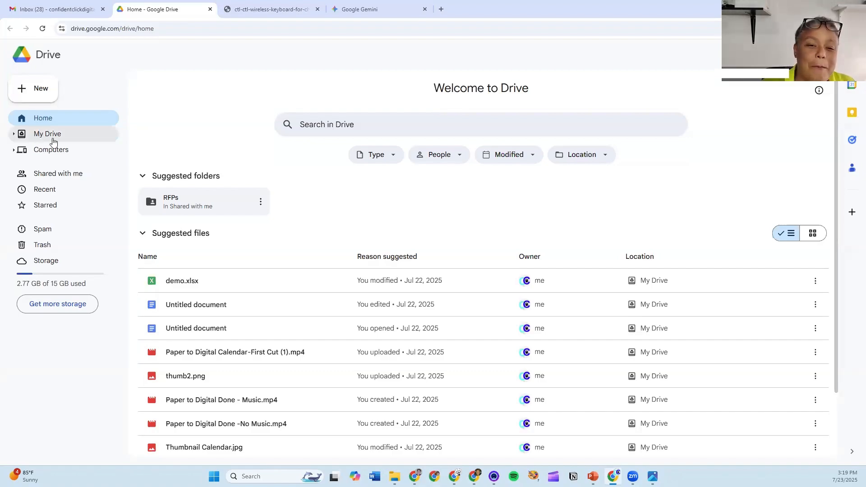
- Browse the My Drive file list, then check the Computers page, which shows no synced computers
{"action": "left_click", "coordinate": [43, 138]}
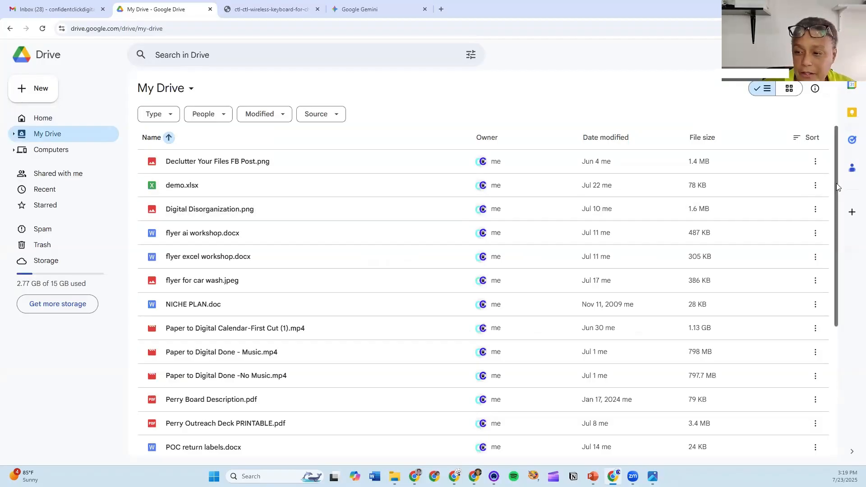
{"action": "scroll", "coordinate": [835, 210], "scroll_direction": "down", "scroll_amount": 4}
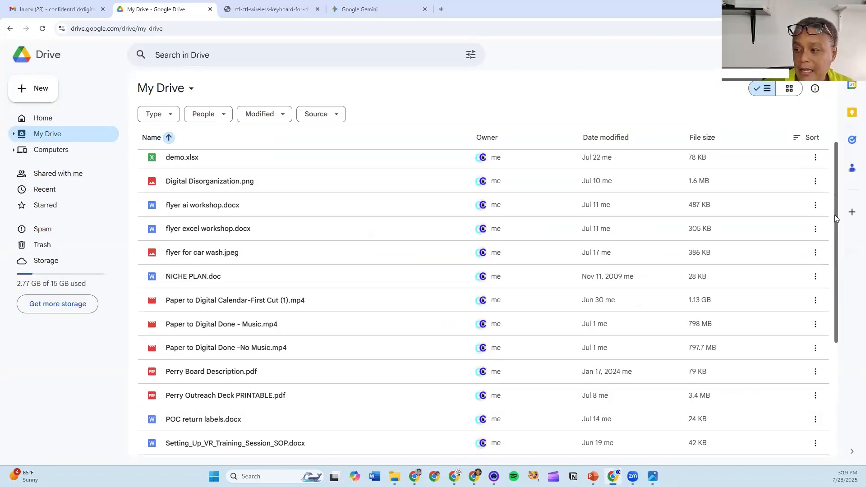
{"action": "scroll", "coordinate": [332, 232], "scroll_direction": "down", "scroll_amount": 3}
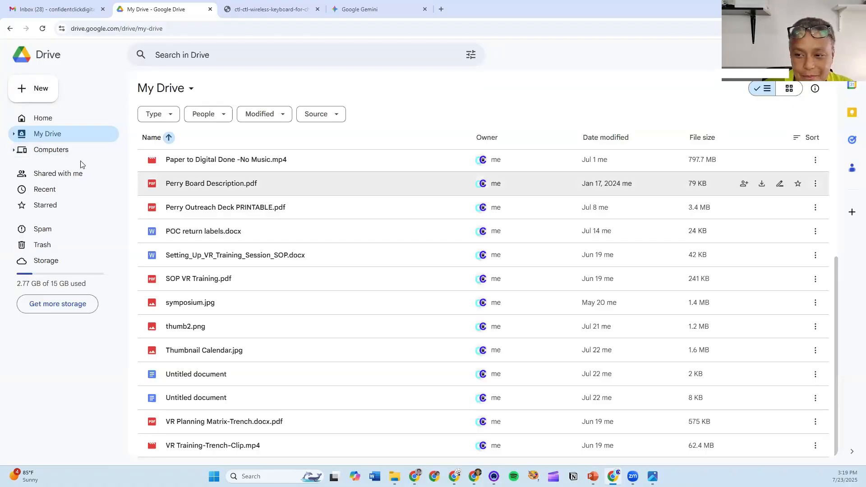
{"action": "left_click", "coordinate": [50, 155]}
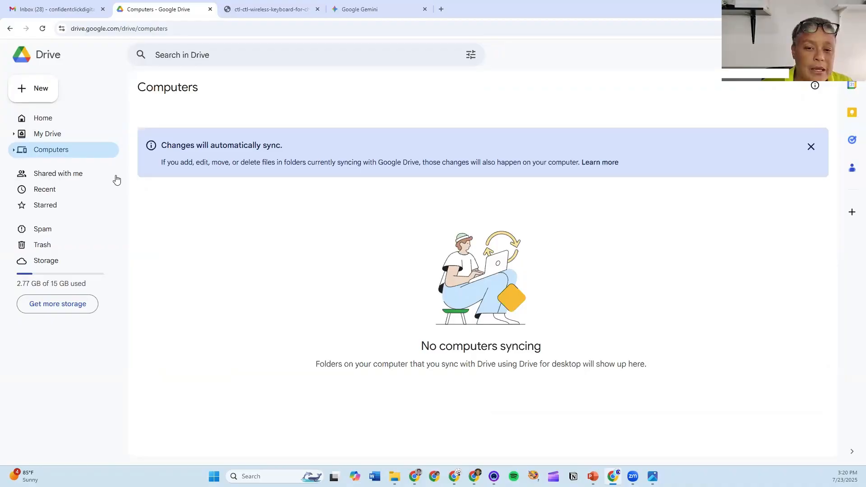
- Show the Shared with me page listing the RFPs folder from last week
{"action": "left_click", "coordinate": [76, 177]}
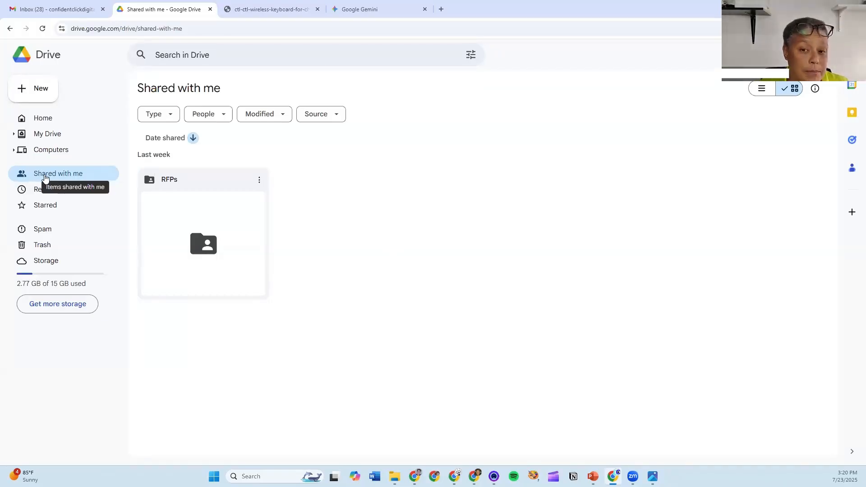
- Open the shared RFPs folder to view its documents, then go to Recent files
{"action": "left_click", "coordinate": [226, 180]}
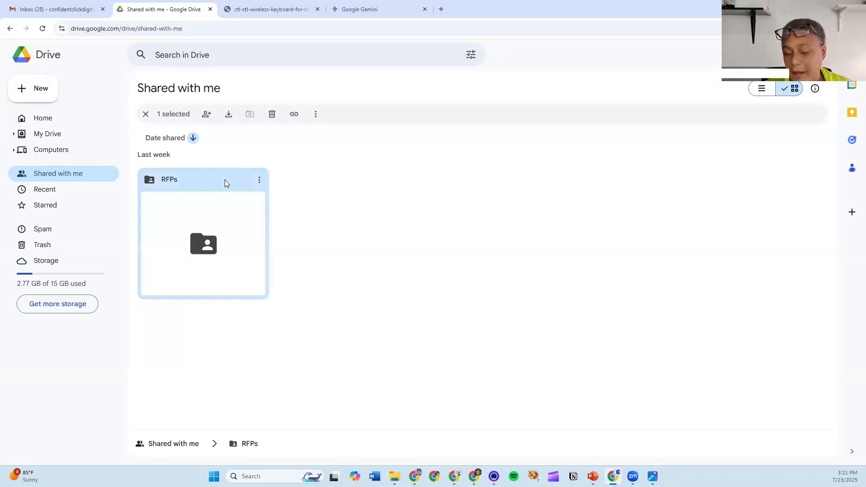
{"action": "double_click", "coordinate": [224, 186]}
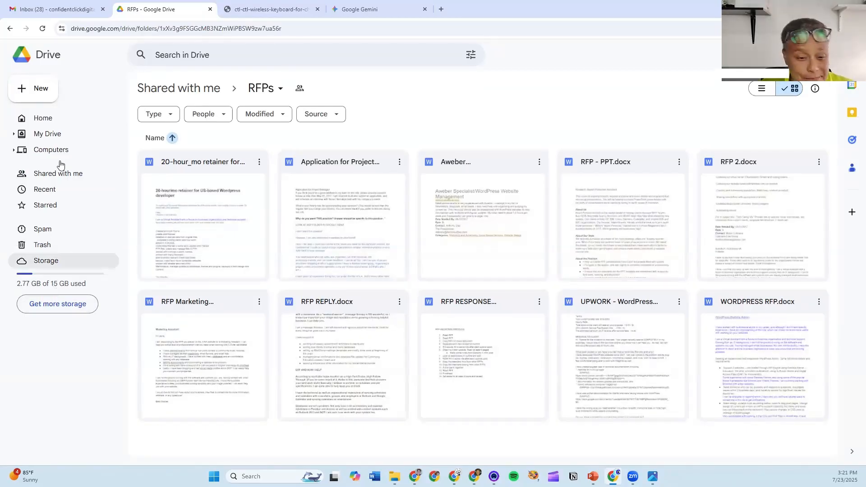
{"action": "left_click", "coordinate": [44, 190]}
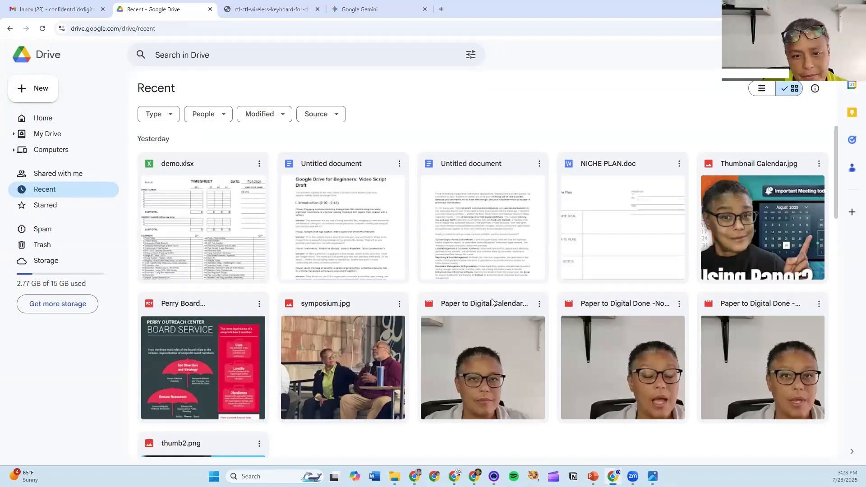
- Visit the Starred view and then the Spam page, both empty
{"action": "left_click", "coordinate": [78, 210]}
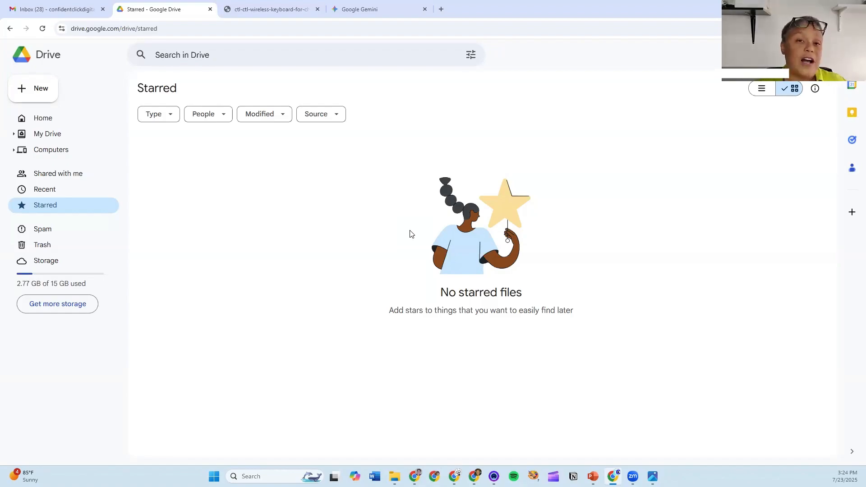
{"action": "left_click", "coordinate": [43, 229]}
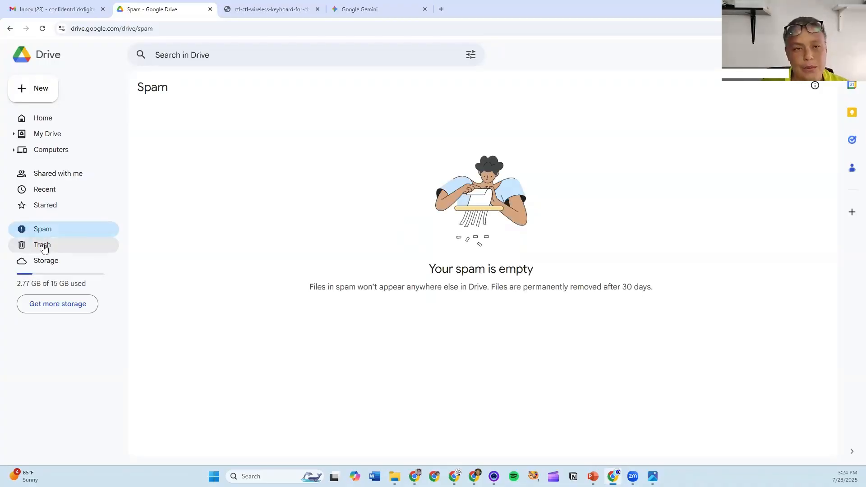
- Go to Trash to see the RFPs shortcut, Annual Report 2025 and other deleted items
{"action": "left_click", "coordinate": [43, 249]}
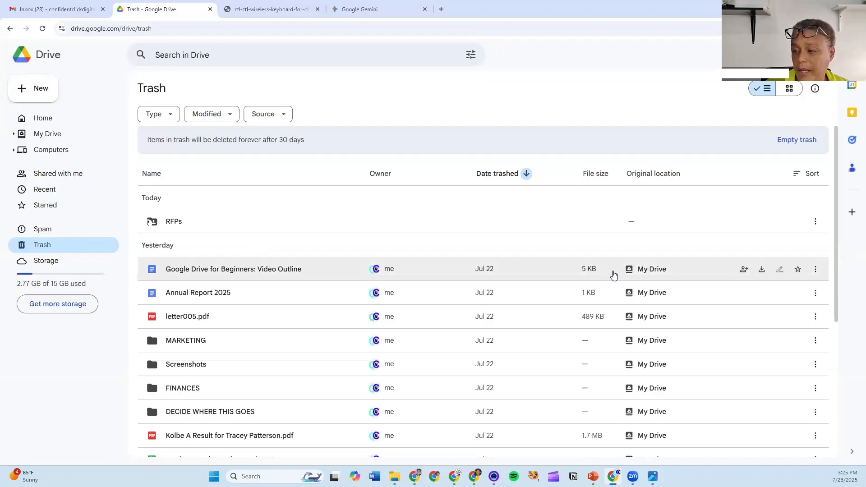
- Restore the trashed 'Google Drive for Beginners: Video Outline' document using its Restore action
{"action": "left_click", "coordinate": [189, 270]}
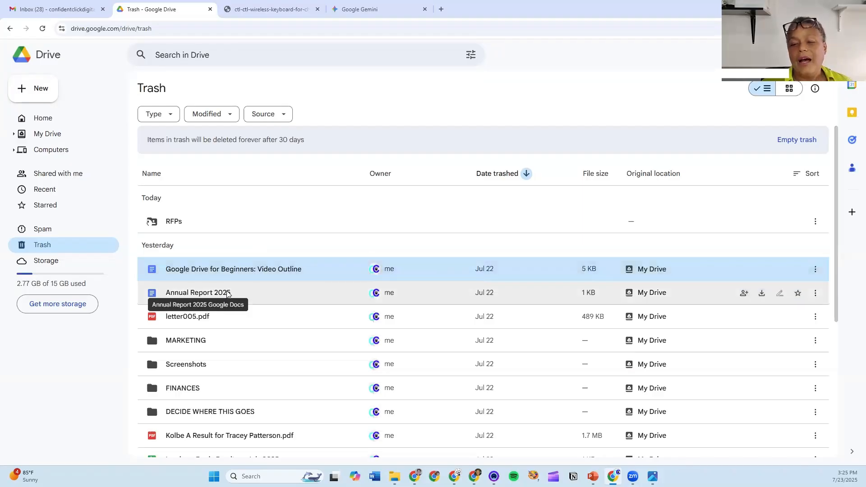
{"action": "left_click_drag", "start_coordinate": [228, 294], "coordinate": [302, 300]}
{"action": "left_click", "coordinate": [305, 273]}
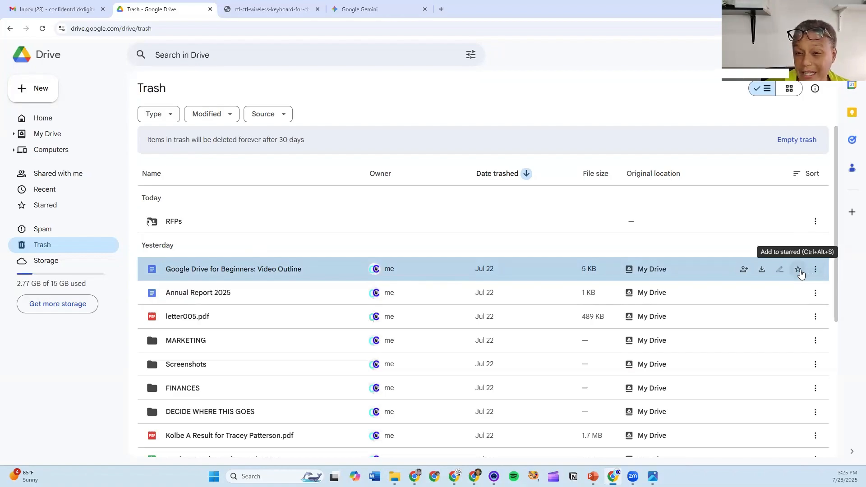
{"action": "left_click", "coordinate": [815, 270]}
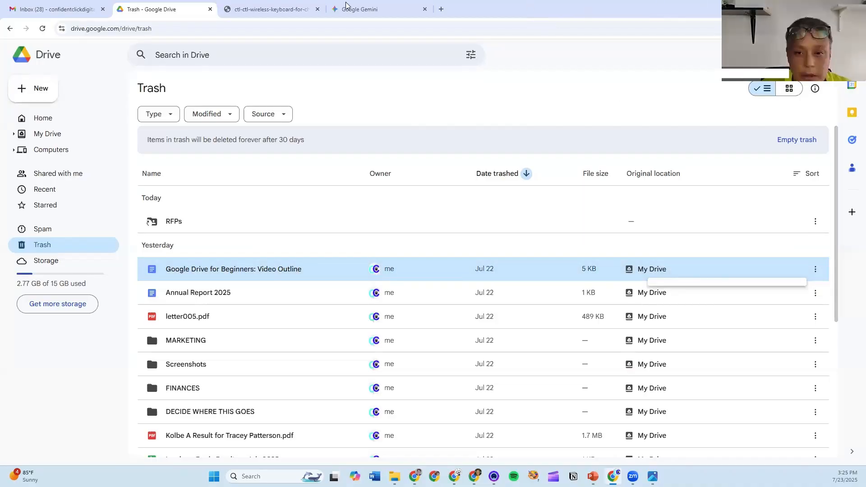
{"action": "left_click", "coordinate": [43, 29]}
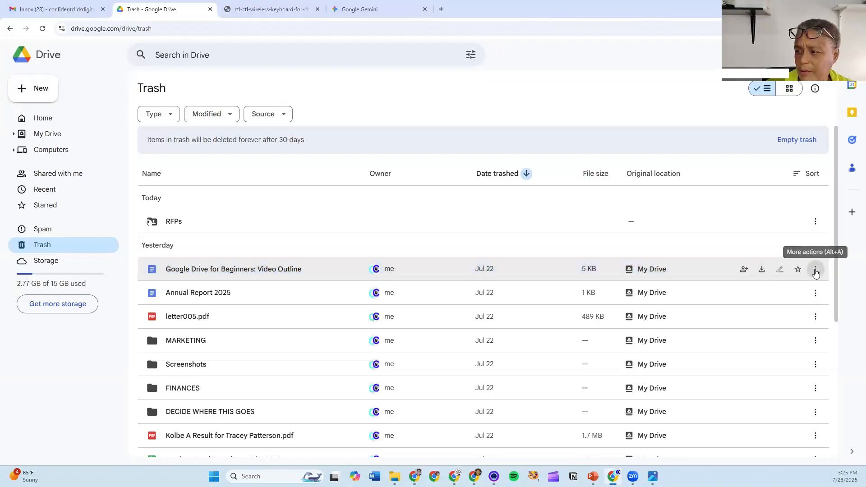
{"action": "left_click", "coordinate": [816, 271]}
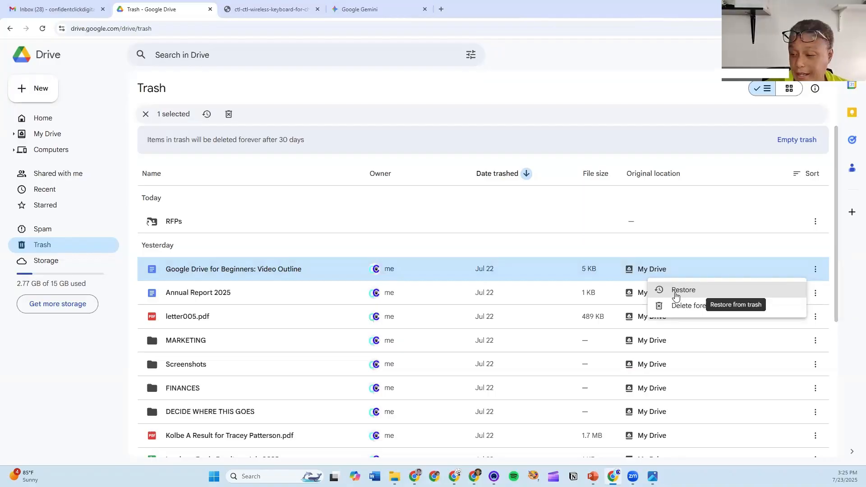
{"action": "left_click", "coordinate": [677, 295]}
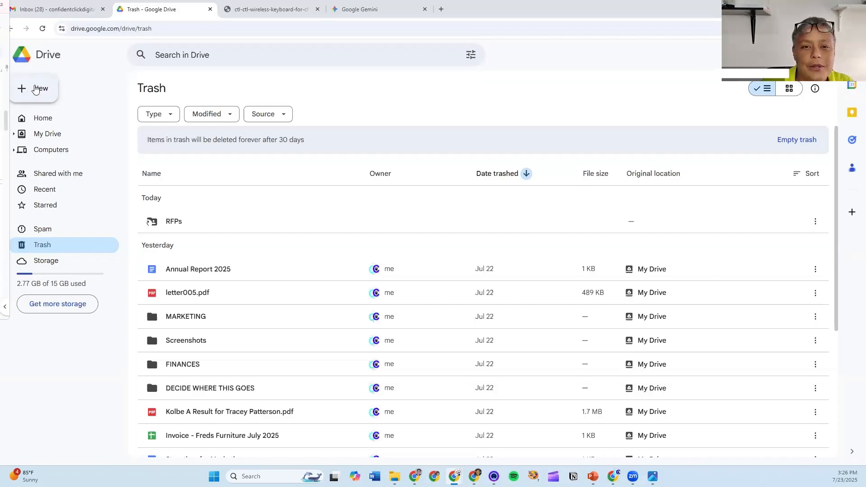
- Create a blank Google Docs document from the New menu and type the test text 'NEw doc'
{"action": "left_click", "coordinate": [37, 89]}
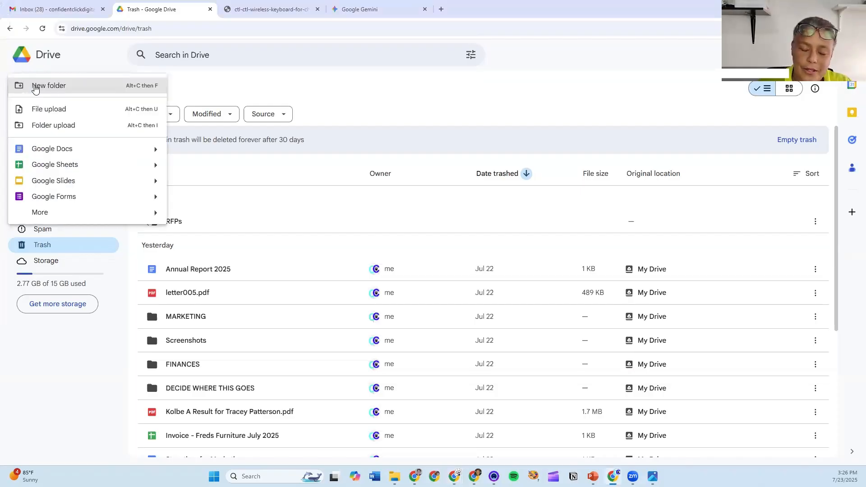
{"action": "left_click", "coordinate": [51, 149]}
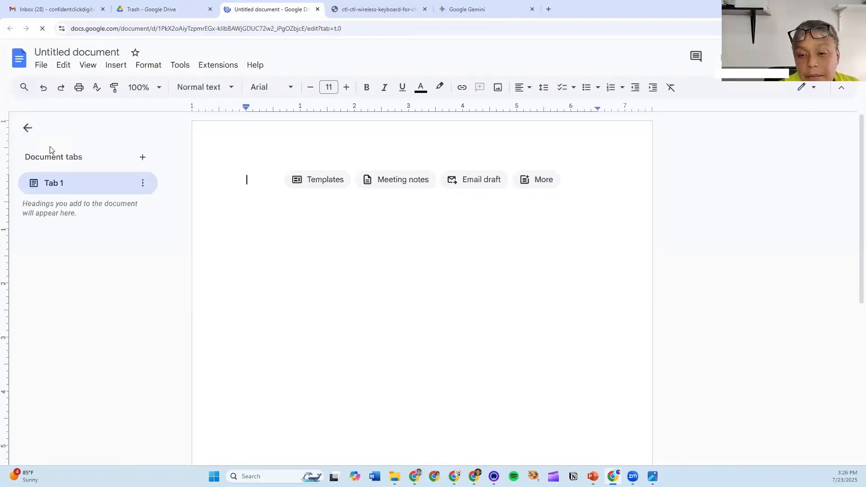
{"action": "type", "text": "a;l"}
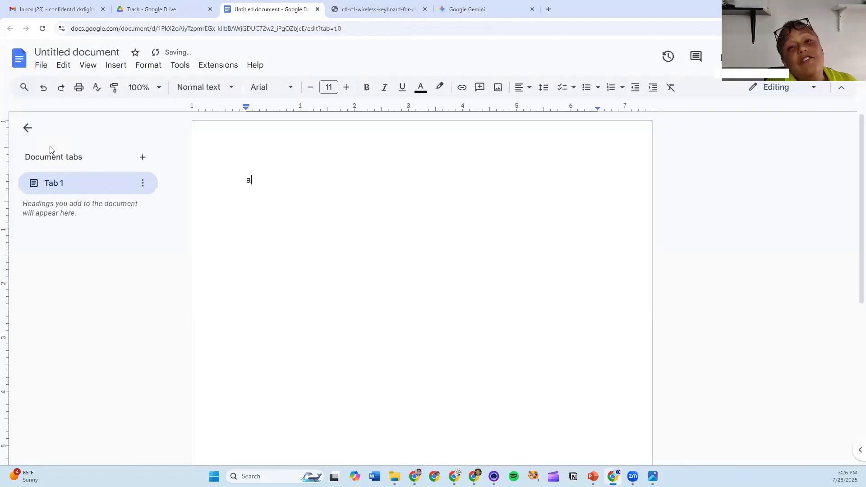
{"action": "key", "text": "BackSpace"}
{"action": "key", "text": "BackSpace"}
{"action": "key", "text": "BackSpace"}
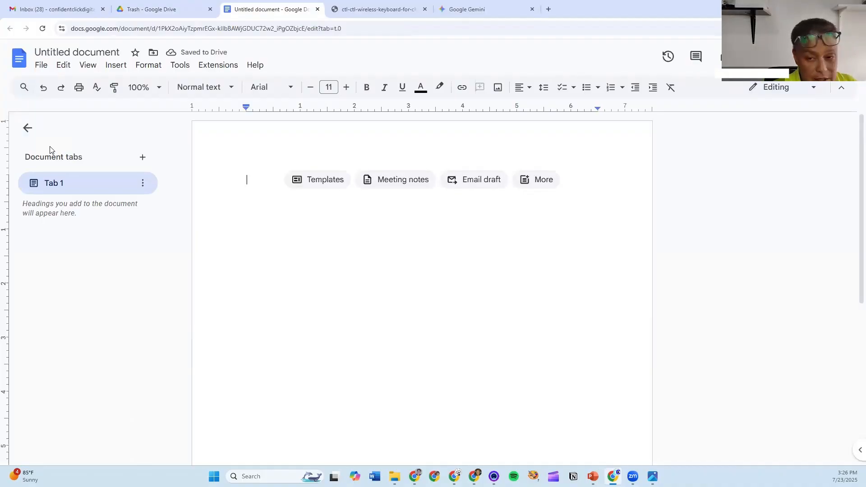
{"action": "type", "text": "NEw do"}
{"action": "type", "text": "c"}
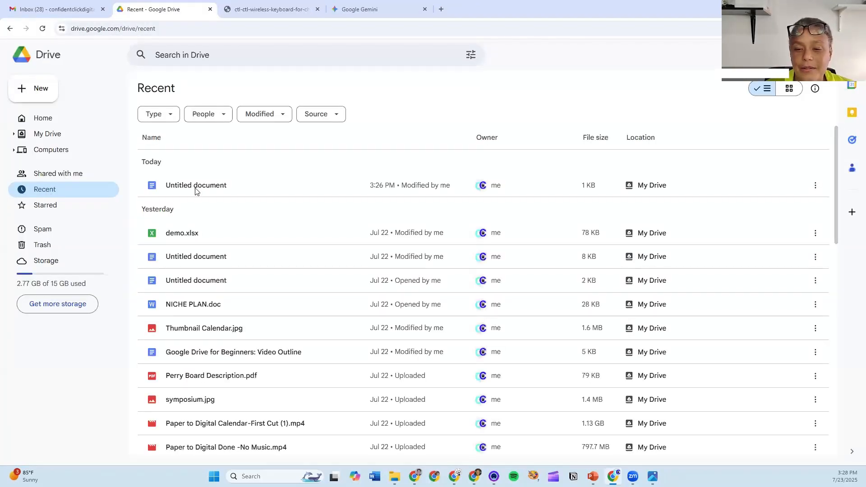
- Dismiss the New menu, select the Untitled document, then show the full My Drive list
{"action": "left_click", "coordinate": [49, 88]}
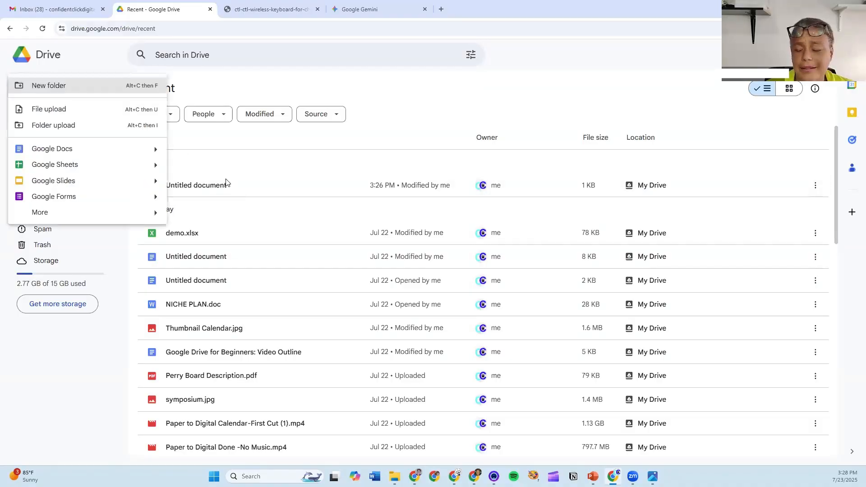
{"action": "left_click", "coordinate": [193, 189]}
{"action": "mouse_move", "coordinate": [194, 189]}
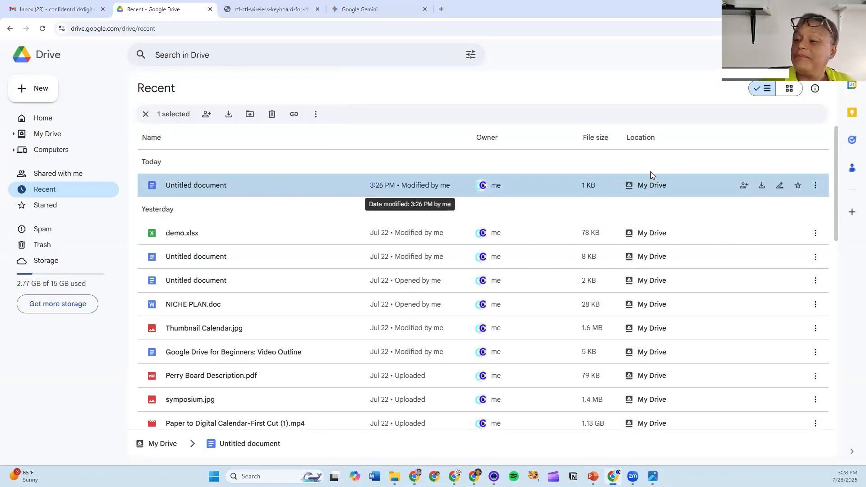
{"action": "left_click", "coordinate": [45, 136]}
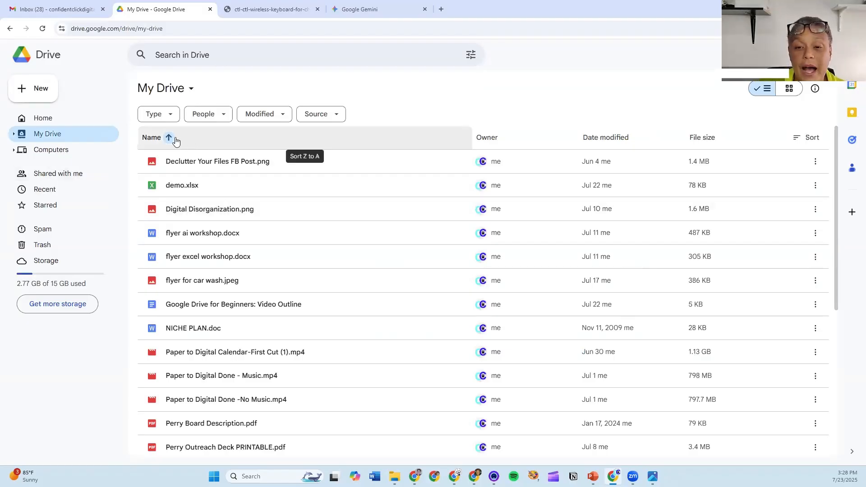
- Sort My Drive by name Z-A, then A-Z, and finally by date modified, newest first
{"action": "left_click", "coordinate": [180, 140]}
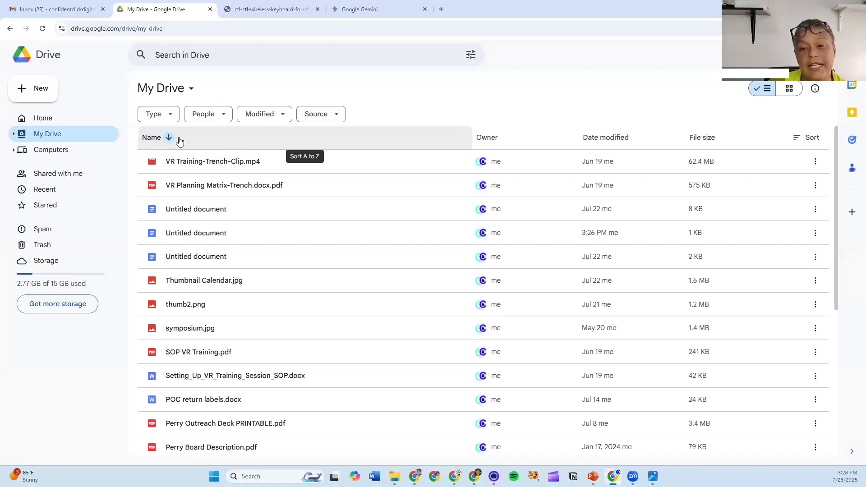
{"action": "left_click", "coordinate": [180, 141]}
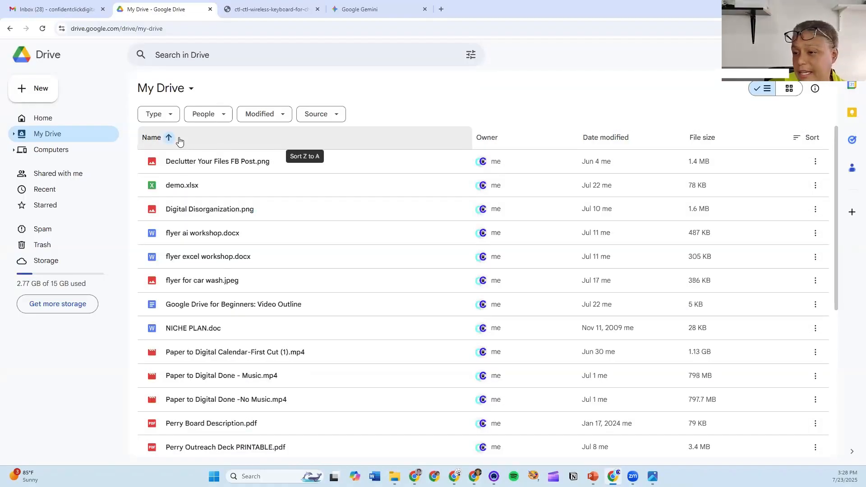
{"action": "left_click", "coordinate": [638, 138]}
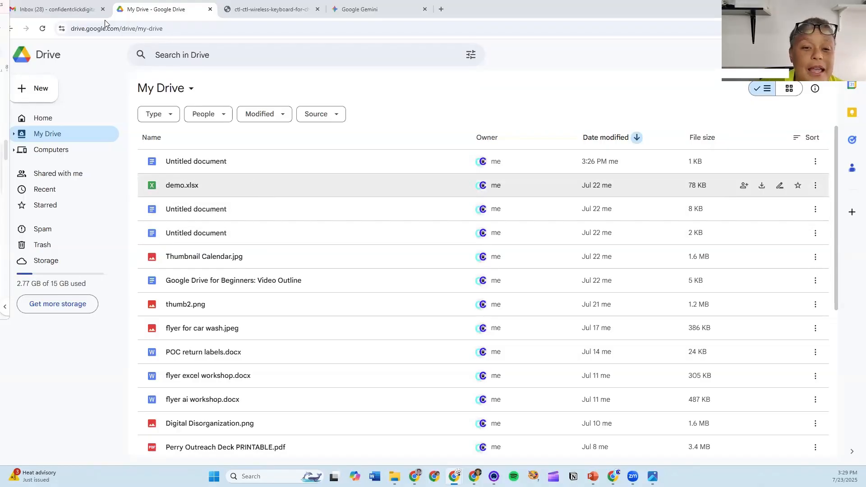
- Upload the thumb1 image from the Downloads folder into My Drive using New > File upload
{"action": "left_click", "coordinate": [31, 94]}
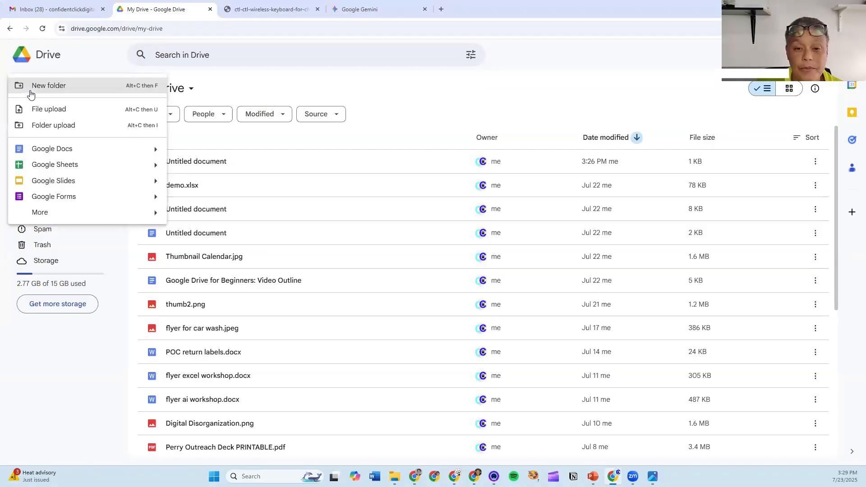
{"action": "key", "text": "Escape"}
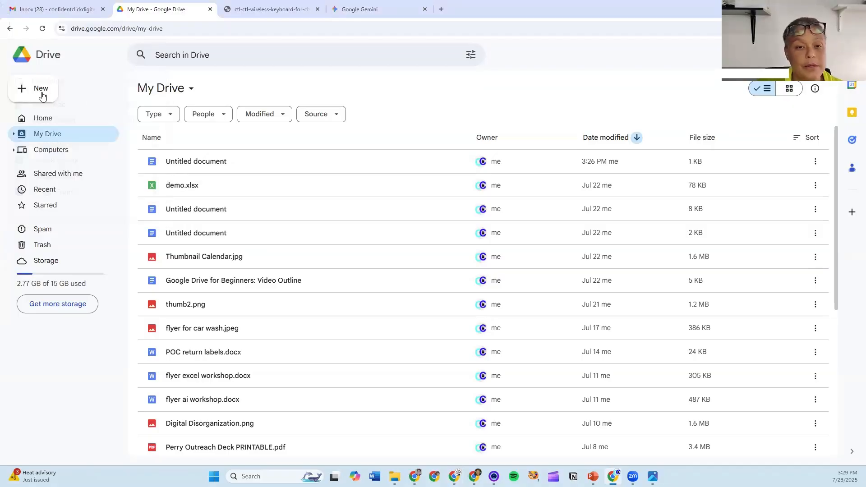
{"action": "left_click", "coordinate": [42, 95]}
{"action": "left_click", "coordinate": [58, 113]}
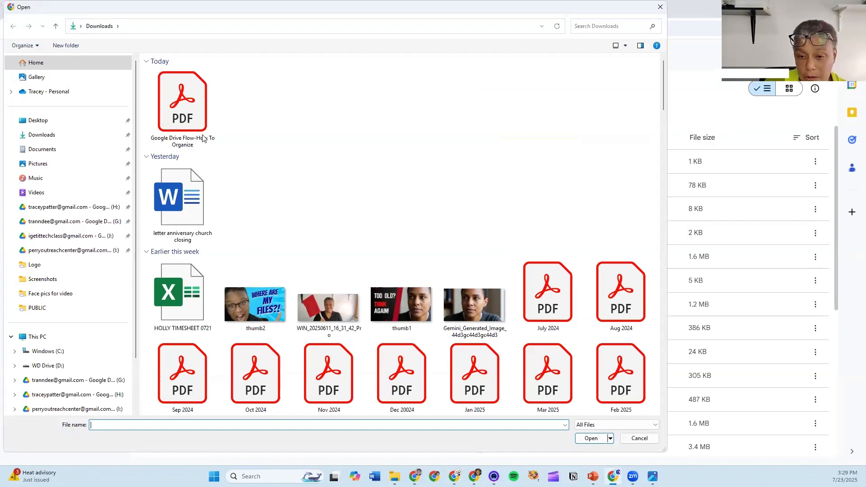
{"action": "left_click", "coordinate": [402, 307]}
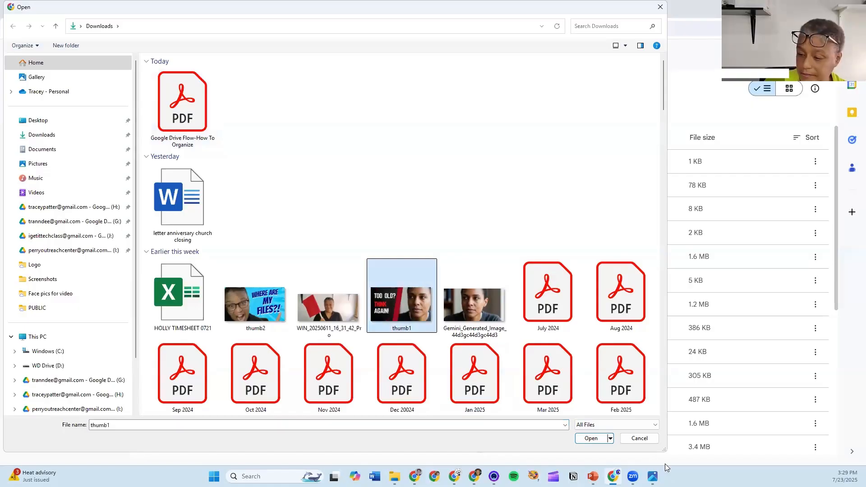
{"action": "left_click", "coordinate": [585, 440]}
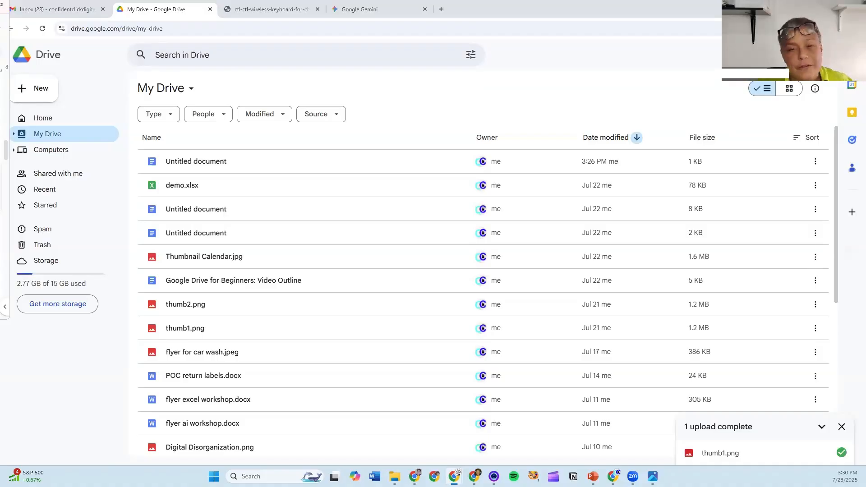
- Go to Shared with me and open the RFPs folder with its ten Word documents
{"action": "left_click", "coordinate": [69, 176]}
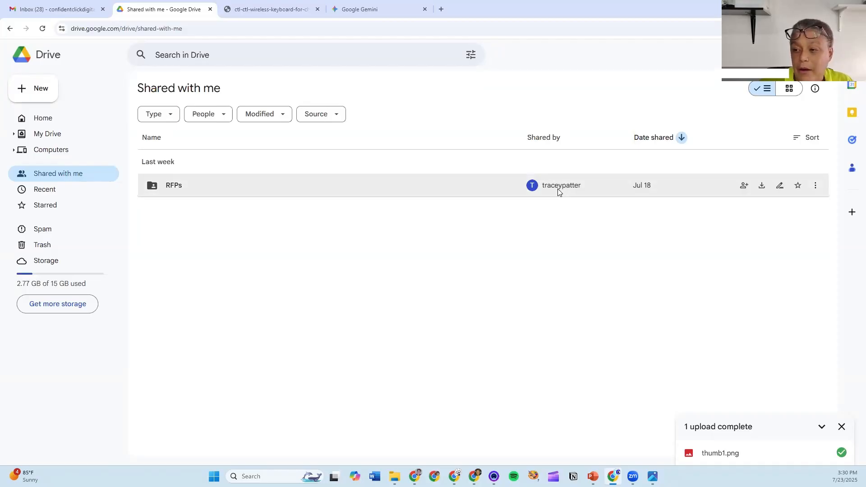
{"action": "mouse_move", "coordinate": [558, 192]}
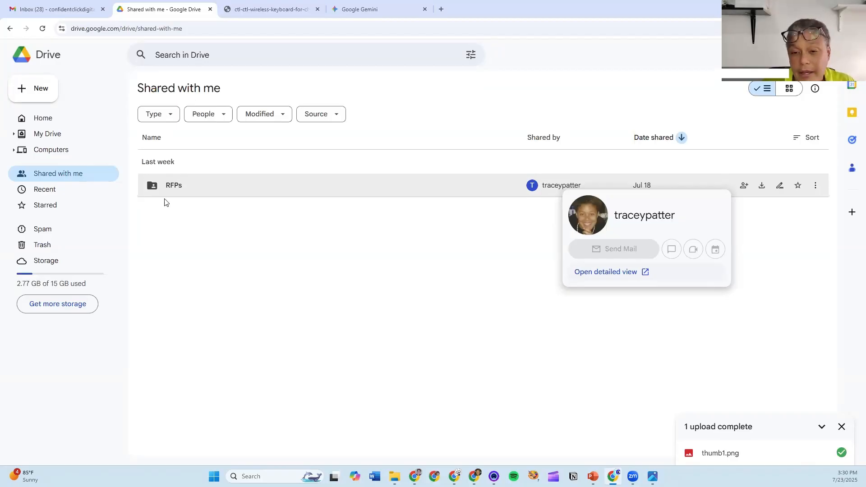
{"action": "left_click", "coordinate": [181, 186]}
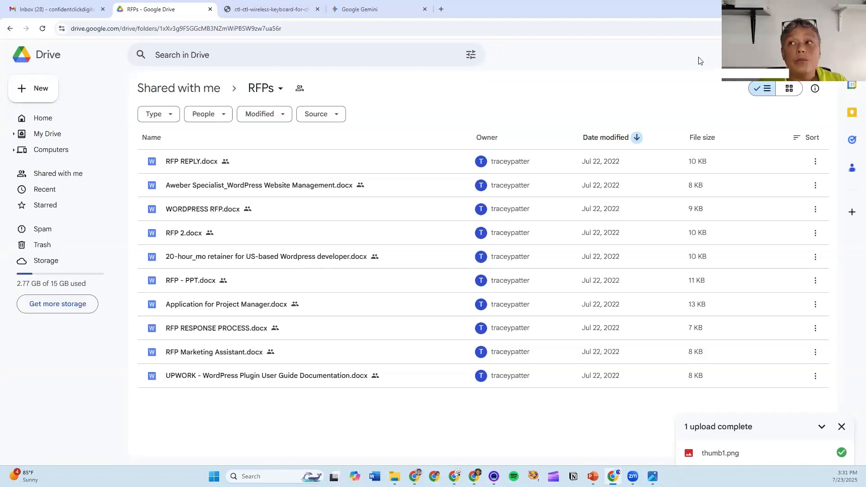
- Preview and close RFP 2.docx, then show slide 9, BUILD FOLDERS, of the Cleanup Flow presentation
{"action": "double_click", "coordinate": [222, 235]}
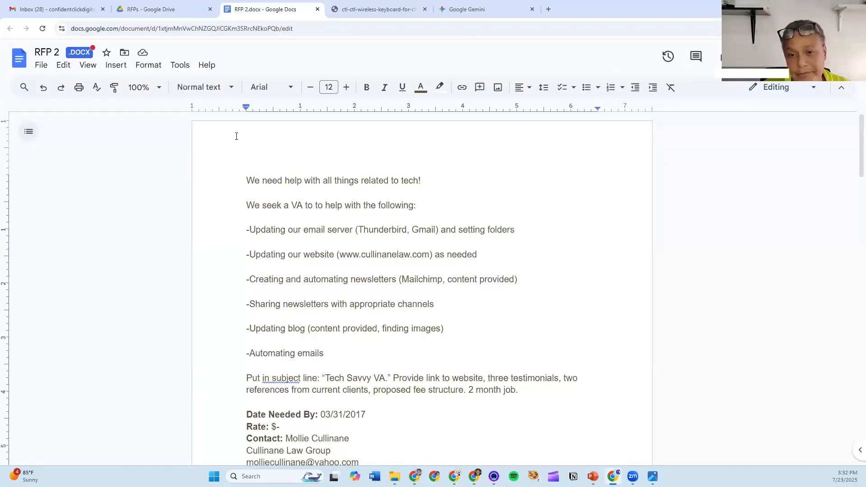
{"action": "left_click", "coordinate": [317, 10]}
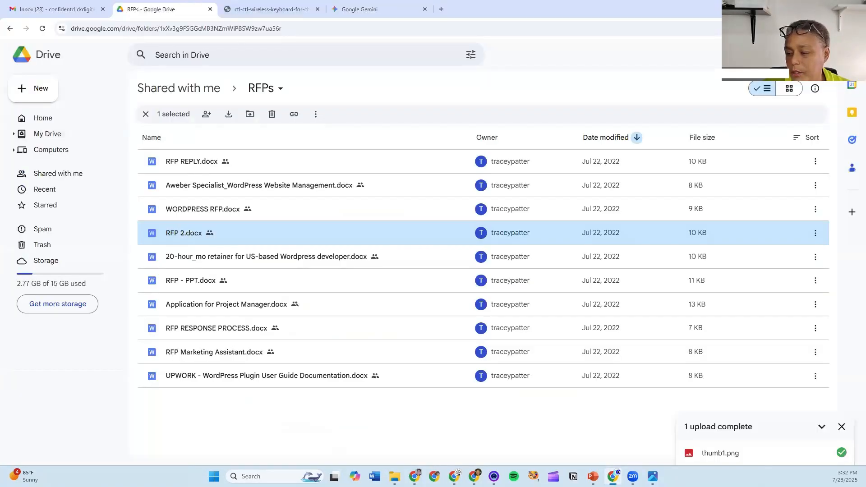
{"action": "left_click", "coordinate": [613, 477]}
{"action": "left_click", "coordinate": [593, 476]}
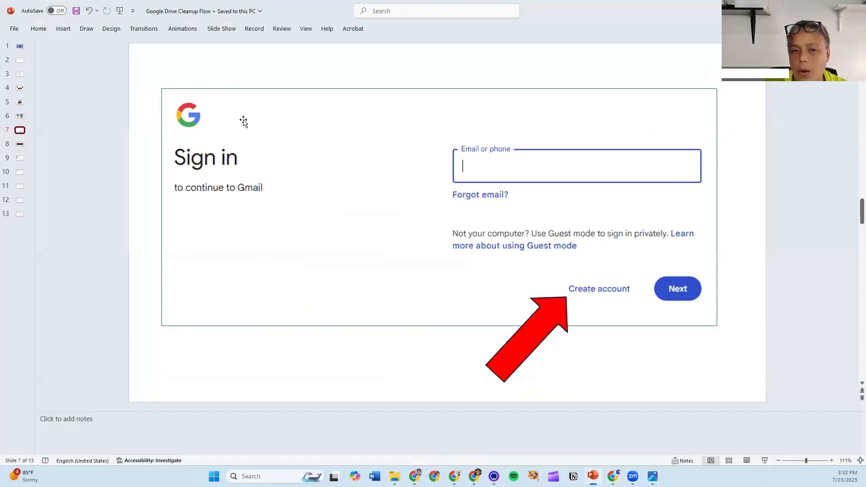
{"action": "left_click", "coordinate": [20, 144]}
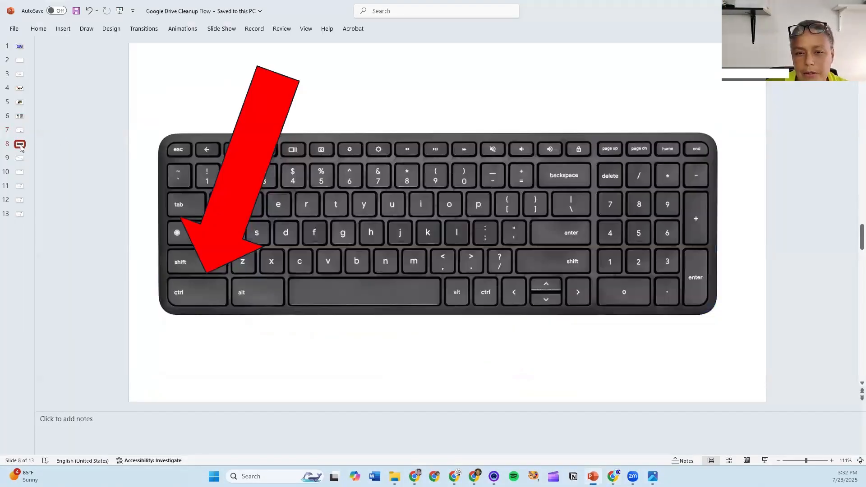
{"action": "left_click", "coordinate": [20, 158]}
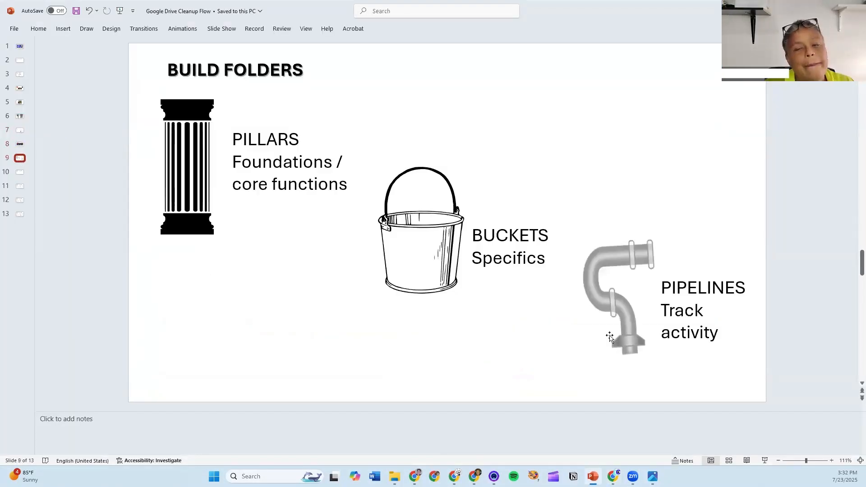
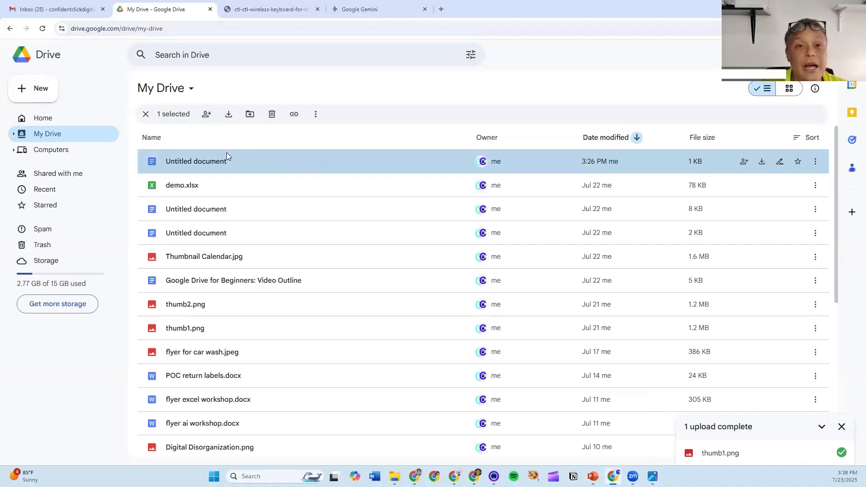
- Open the top 1 KB Untitled document from My Drive in Google Docs
{"action": "left_click", "coordinate": [222, 185]}
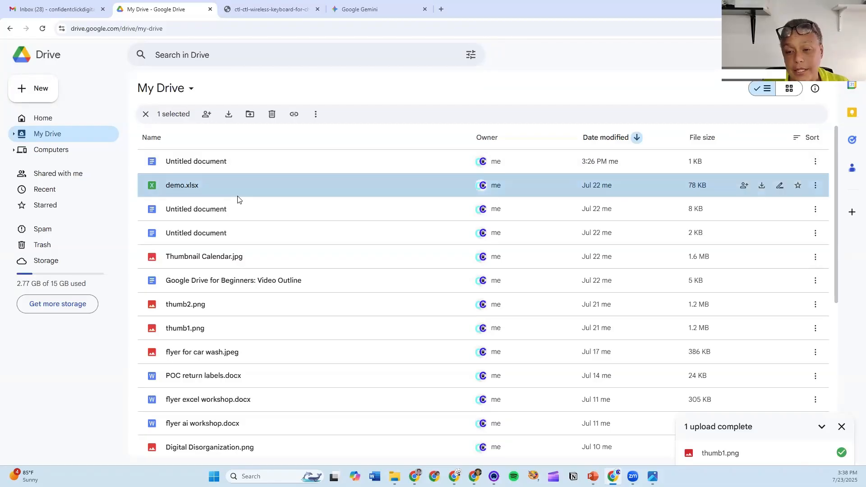
{"action": "left_click", "coordinate": [234, 209]}
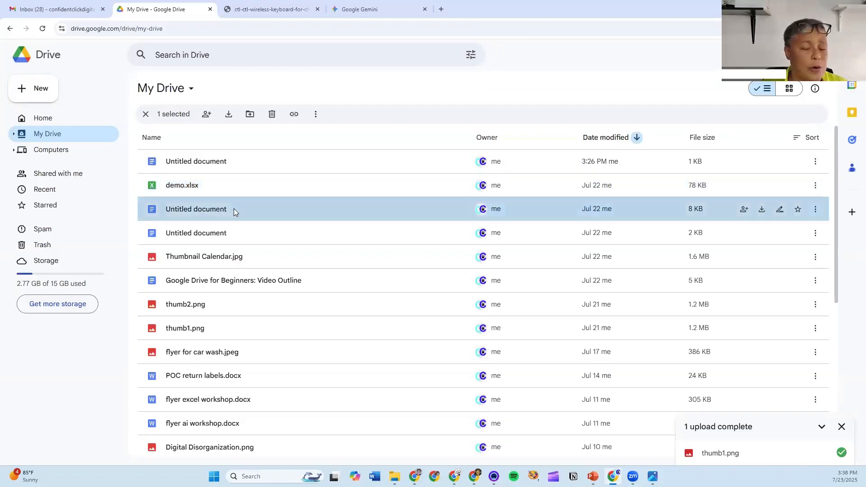
{"action": "double_click", "coordinate": [215, 161]}
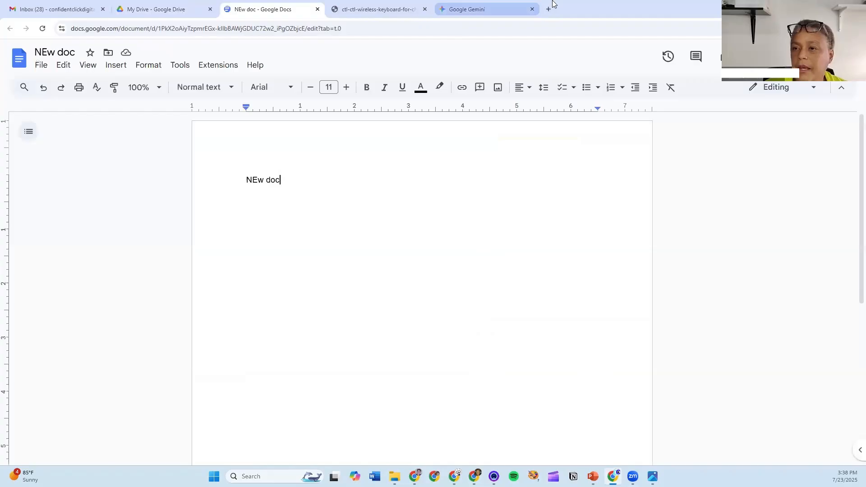
- Copy the Google Drive for Beginners Video Script Draft from the Gemini tab and return to NEw doc
{"action": "left_click", "coordinate": [490, 8]}
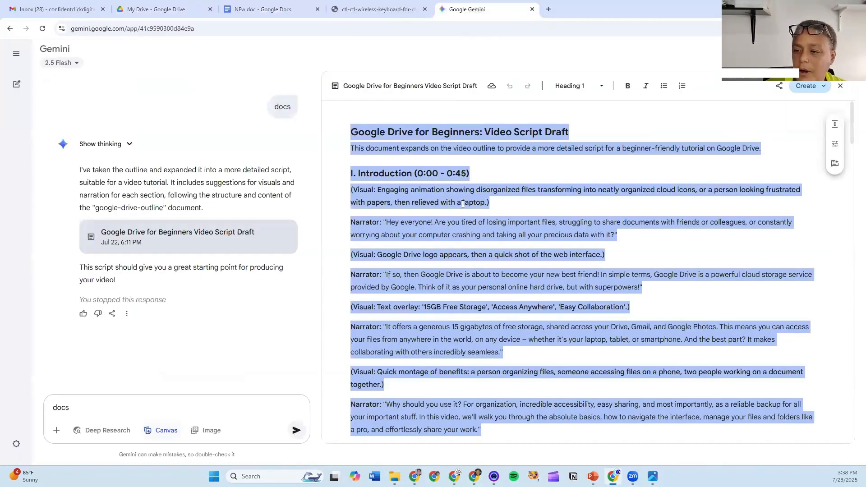
{"action": "right_click", "coordinate": [463, 209]}
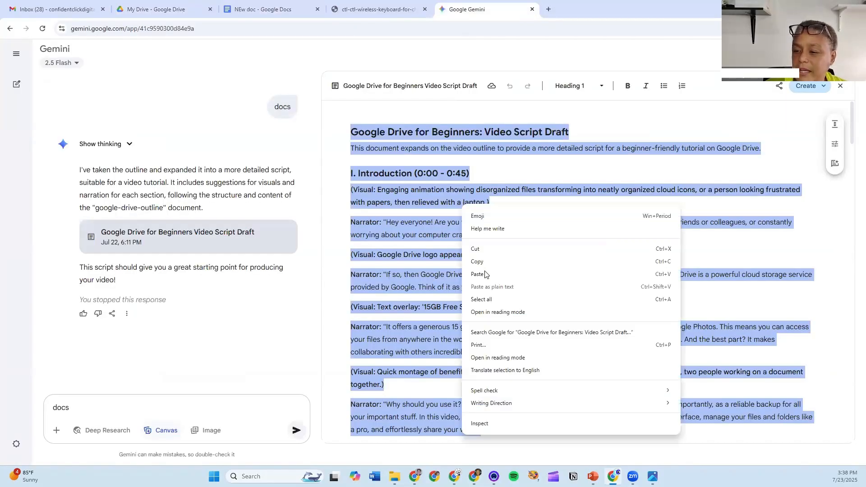
{"action": "left_click", "coordinate": [482, 263]}
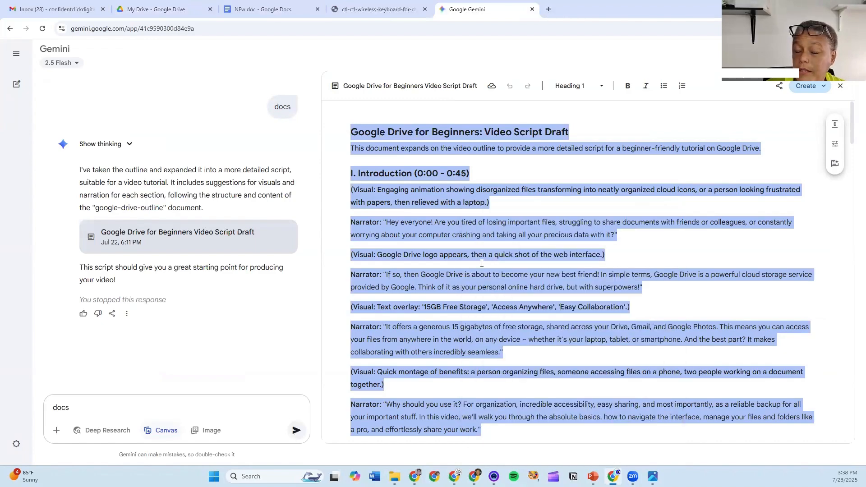
{"action": "left_click", "coordinate": [253, 9]}
- Paste the script draft over the NEw doc placeholder line
{"action": "left_click_drag", "start_coordinate": [278, 184], "coordinate": [238, 178]}
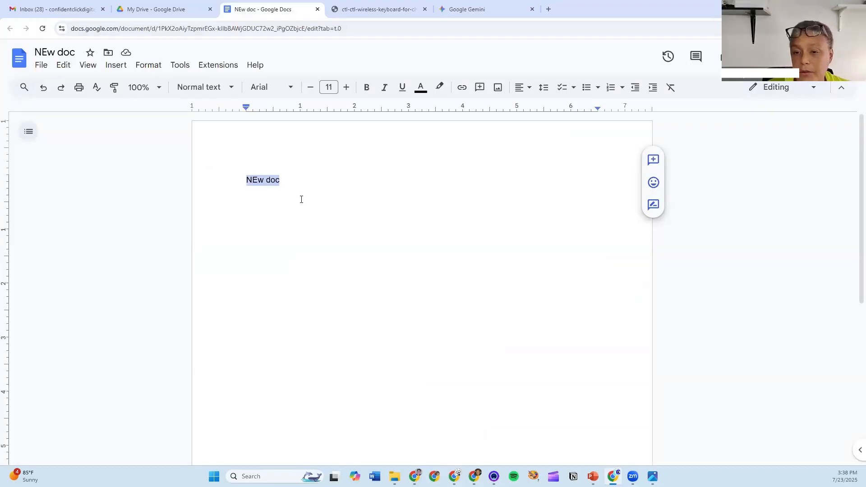
{"action": "key", "text": "ctrl+v"}
{"action": "scroll", "coordinate": [302, 192], "scroll_direction": "up", "scroll_amount": 20}
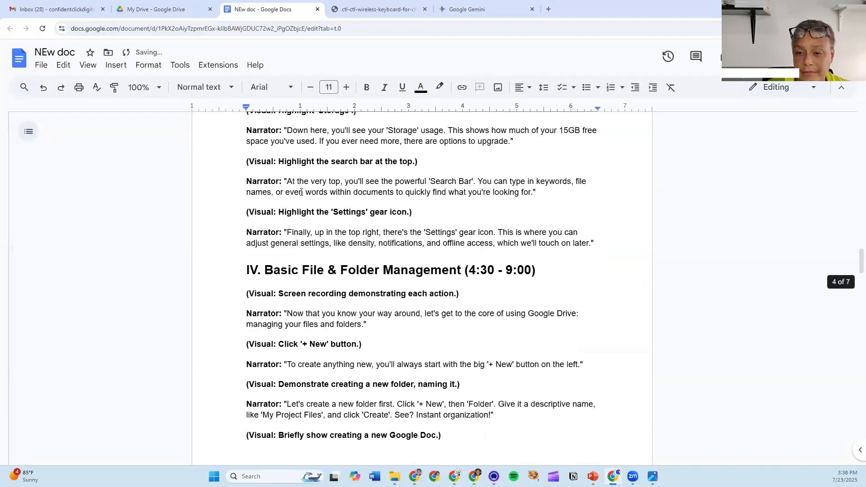
- Rename the document to 'Gemini ideas for script' and close it, returning to My Drive
{"action": "left_click", "coordinate": [60, 53]}
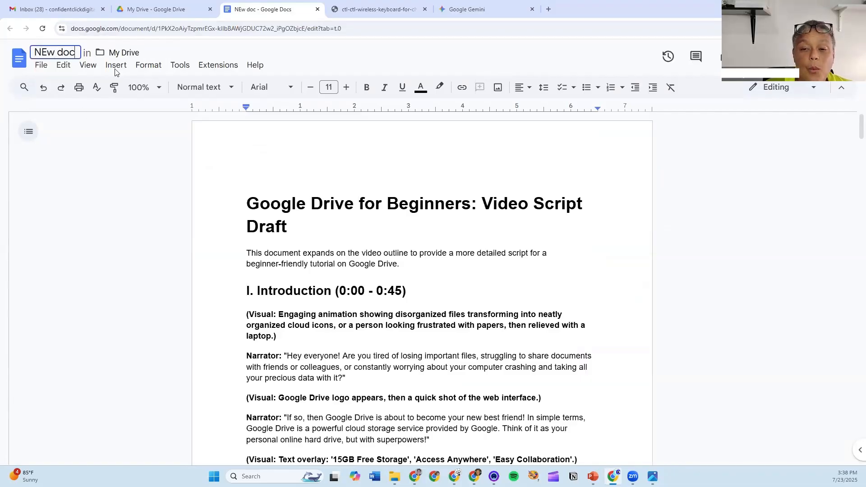
{"action": "double_click", "coordinate": [60, 53]}
{"action": "triple_click", "coordinate": [62, 53]}
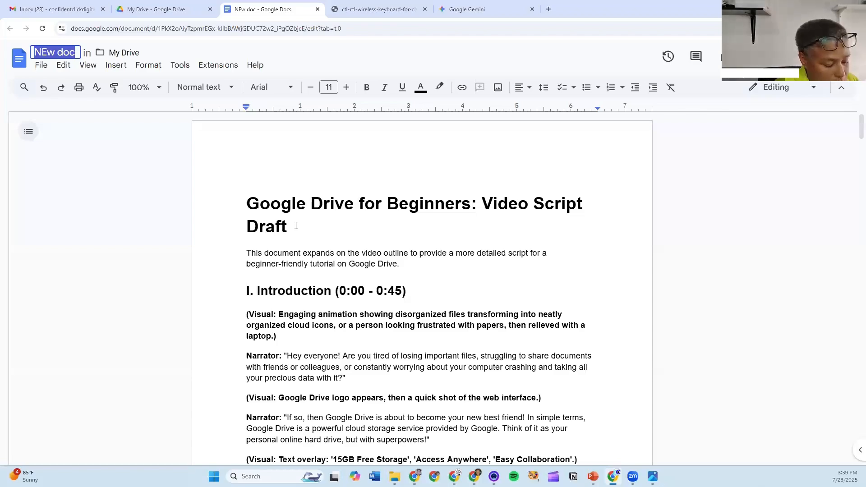
{"action": "type", "text": "C"}
{"action": "key", "text": "BackSpace"}
{"action": "type", "text": "G"}
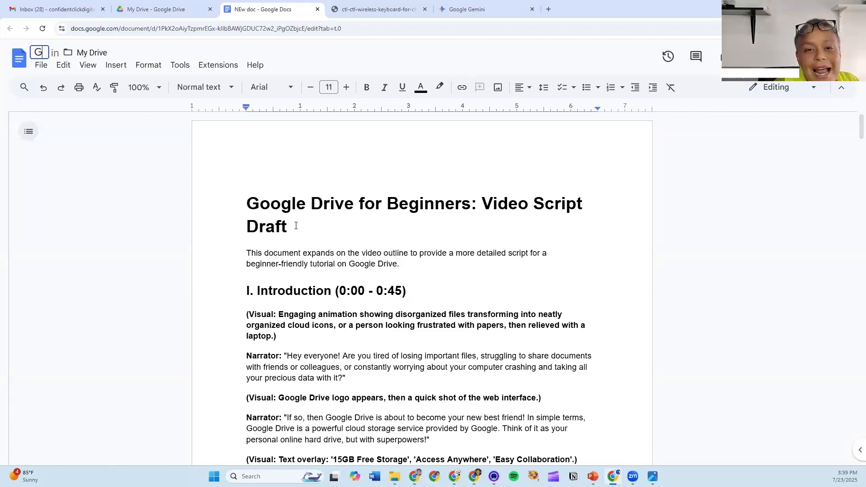
{"action": "type", "text": "emini"}
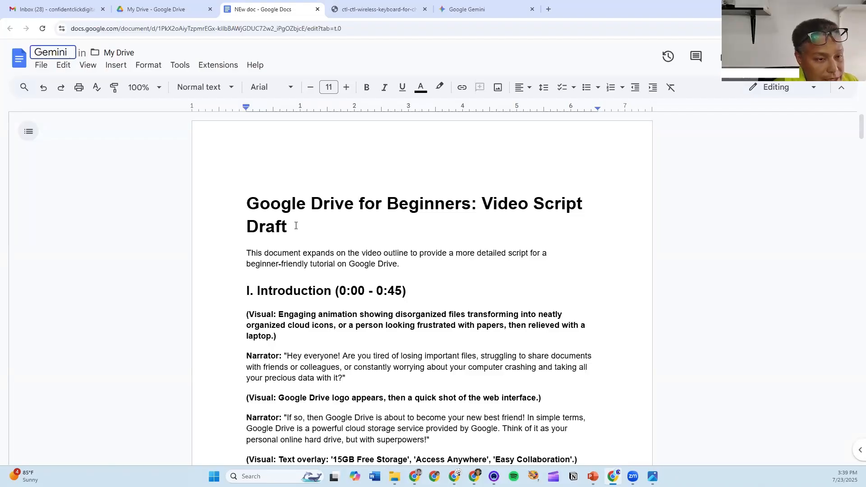
{"action": "type", "text": " ideas for script"}
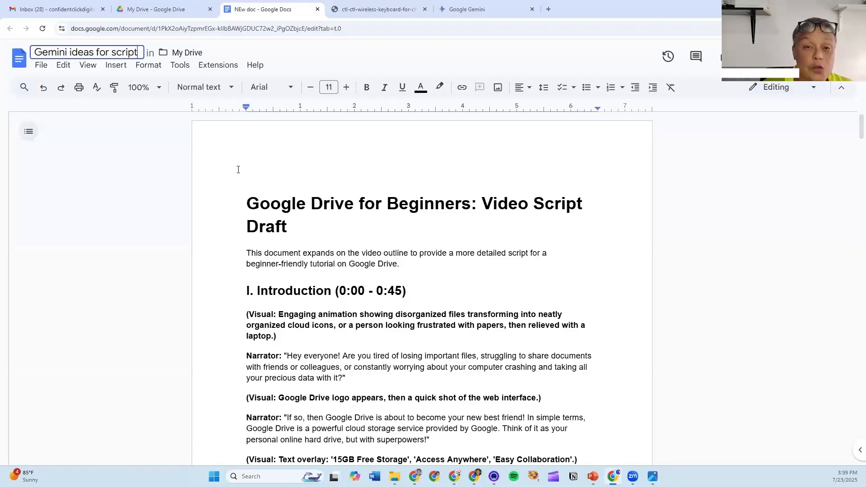
{"action": "left_click", "coordinate": [244, 207]}
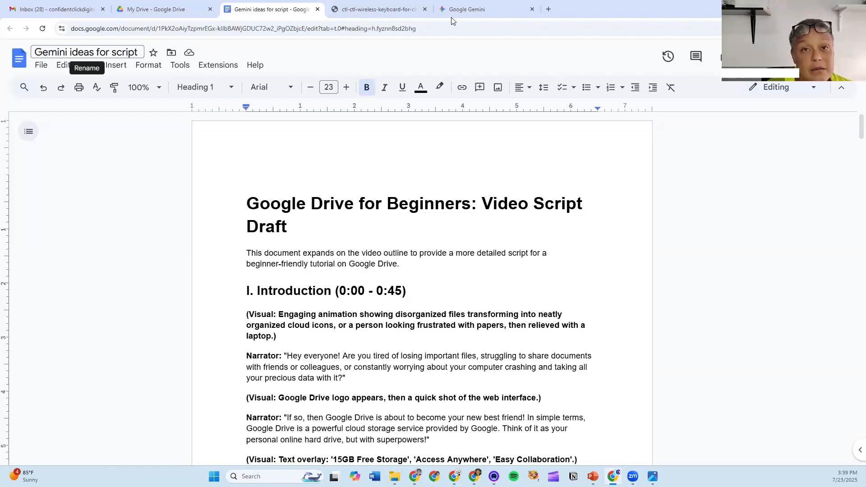
{"action": "mouse_move", "coordinate": [451, 18]}
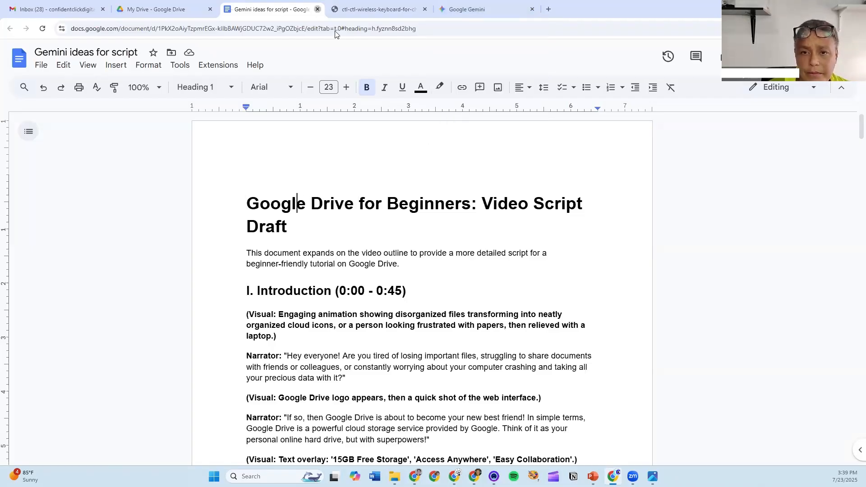
{"action": "left_click", "coordinate": [318, 9]}
{"action": "left_click", "coordinate": [142, 9]}
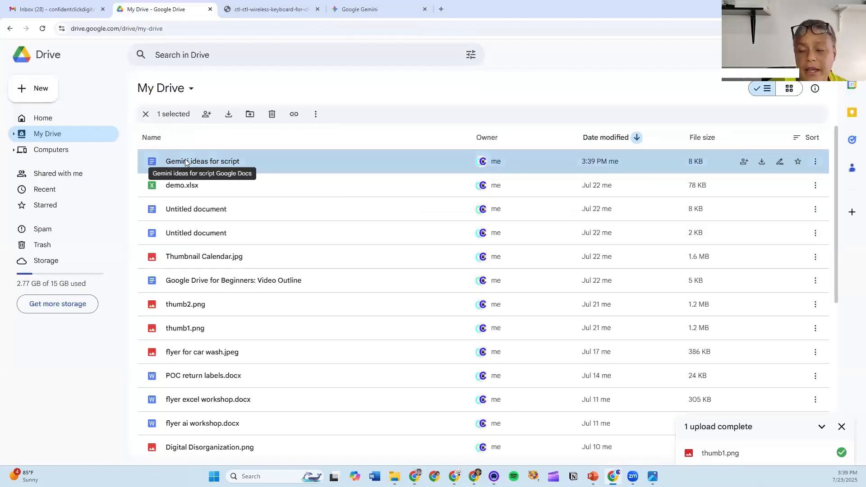
- Create a new folder named VIDEO in My Drive
{"action": "left_click", "coordinate": [147, 116]}
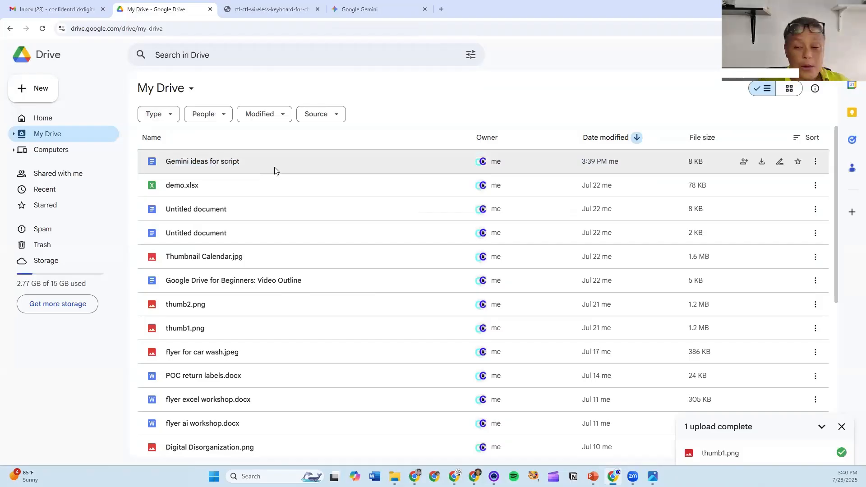
{"action": "left_click", "coordinate": [27, 93]}
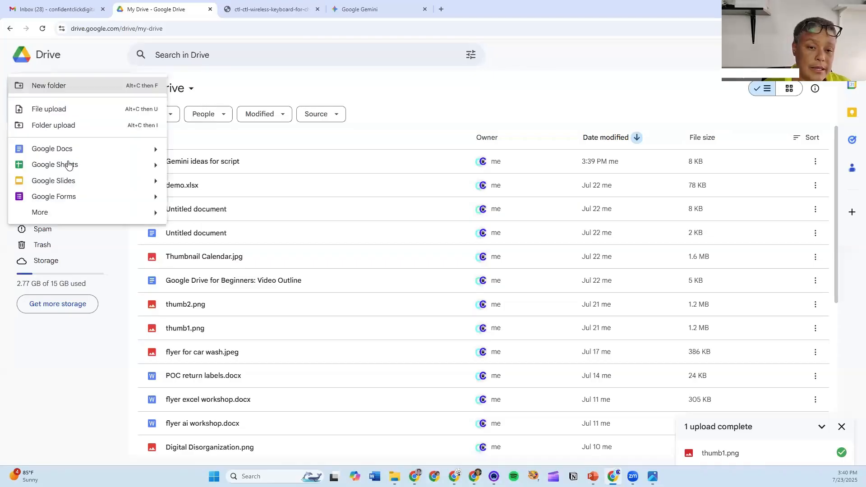
{"action": "left_click", "coordinate": [53, 86]}
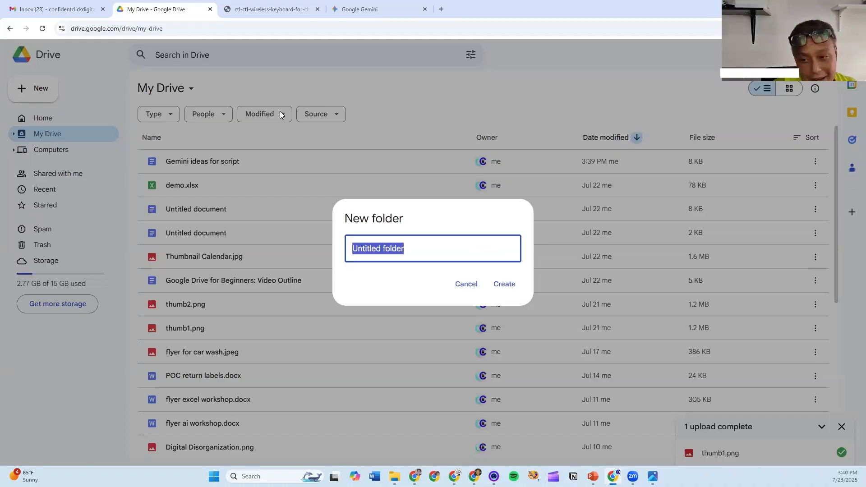
{"action": "type", "text": "VIDOE"}
{"action": "key", "text": "BackSpace"}
{"action": "key", "text": "BackSpace"}
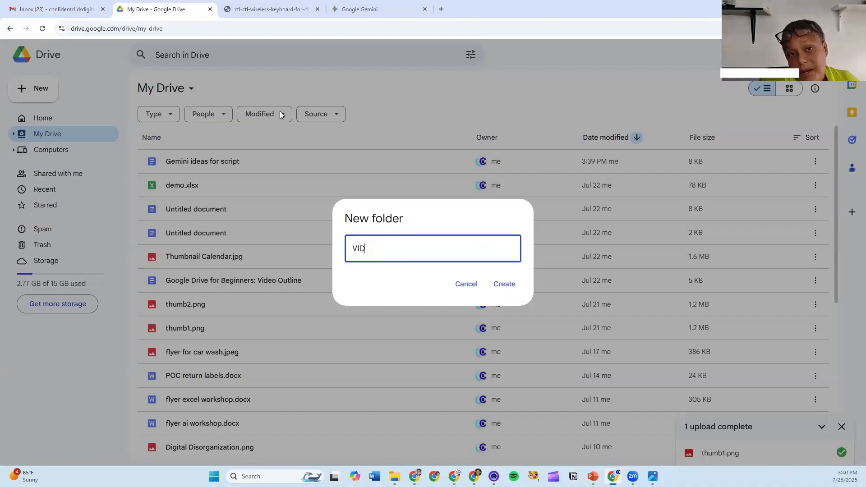
{"action": "type", "text": "EO"}
{"action": "left_click", "coordinate": [514, 284]}
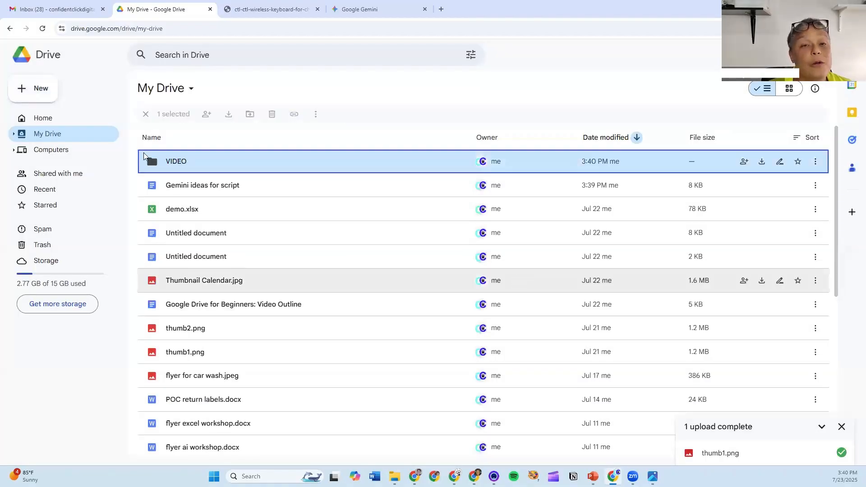
{"action": "left_click", "coordinate": [203, 144]}
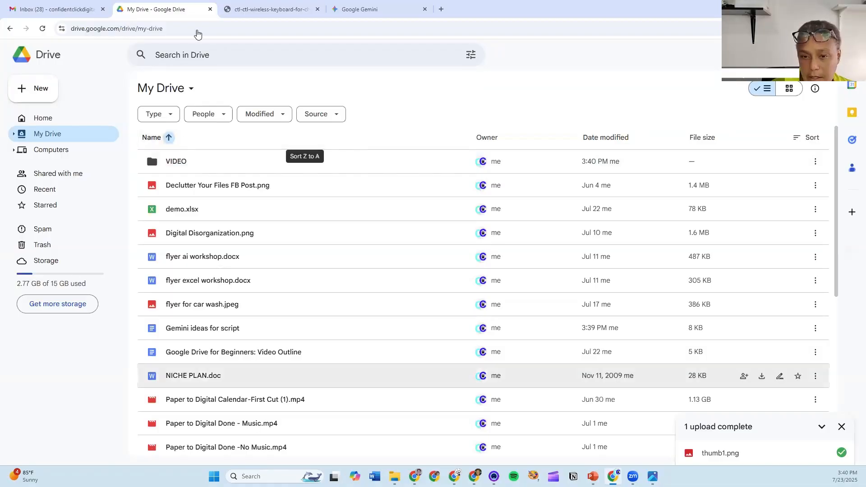
{"action": "left_click", "coordinate": [188, 142]}
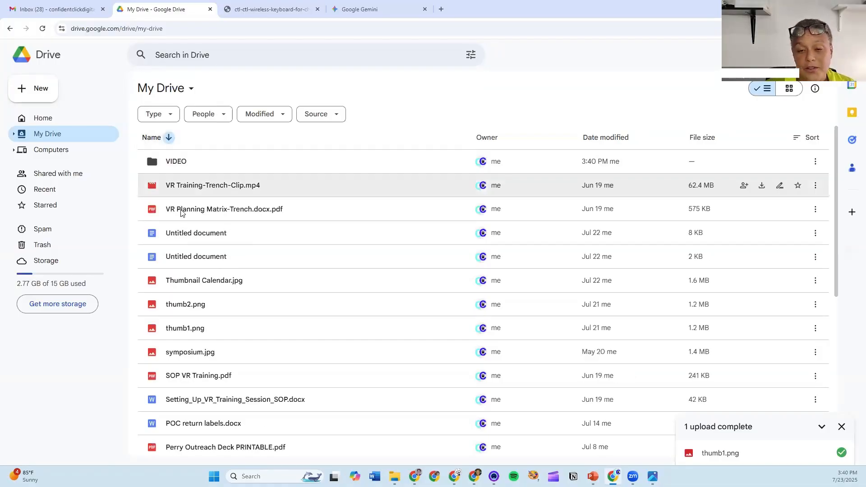
{"action": "mouse_move", "coordinate": [158, 162]}
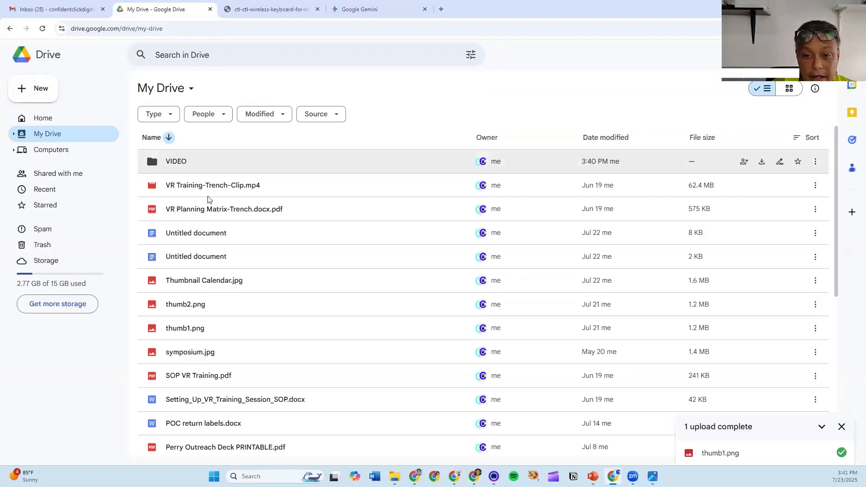
{"action": "left_click", "coordinate": [648, 142]}
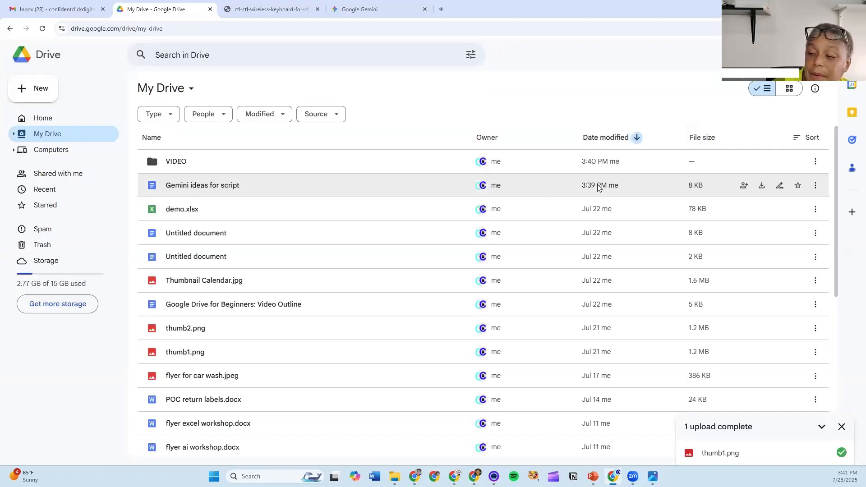
- Move 'Gemini ideas for script' out of My Drive into the VIDEO folder
{"action": "left_click", "coordinate": [265, 185]}
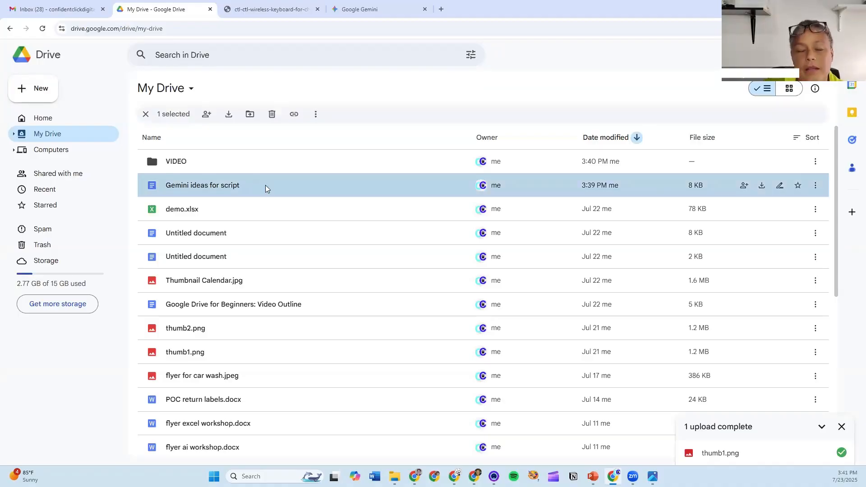
{"action": "right_click", "coordinate": [266, 185]}
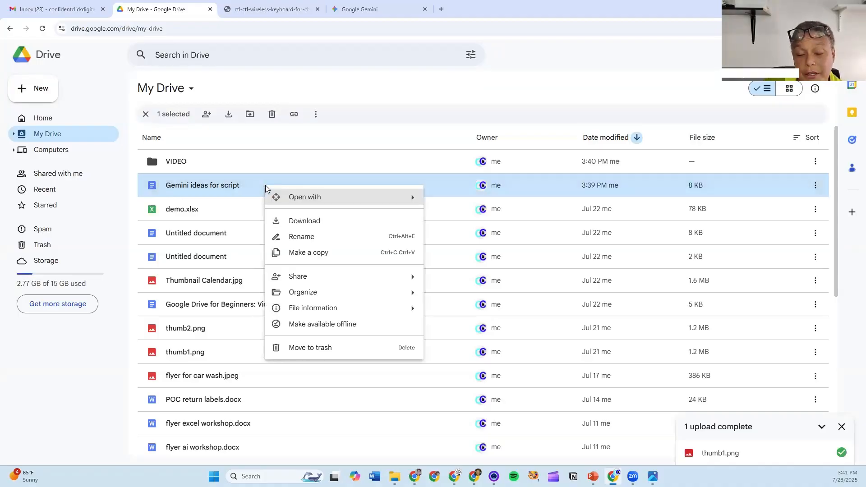
{"action": "mouse_move", "coordinate": [284, 295]}
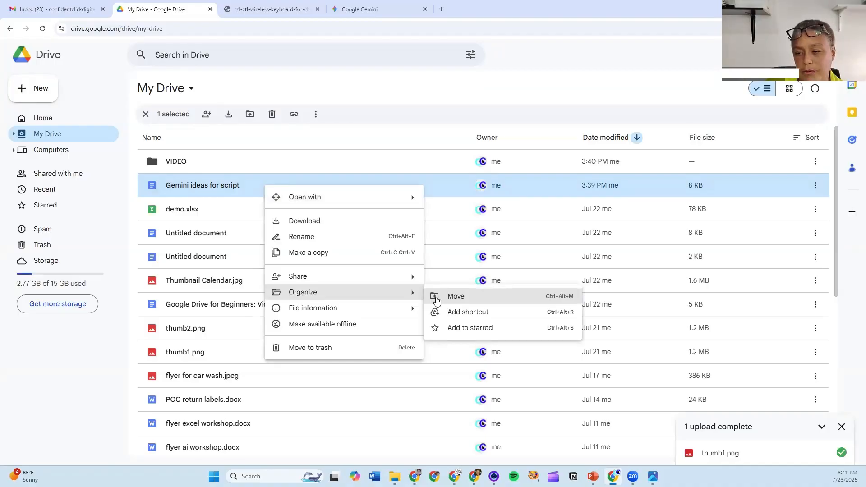
{"action": "left_click", "coordinate": [455, 297]}
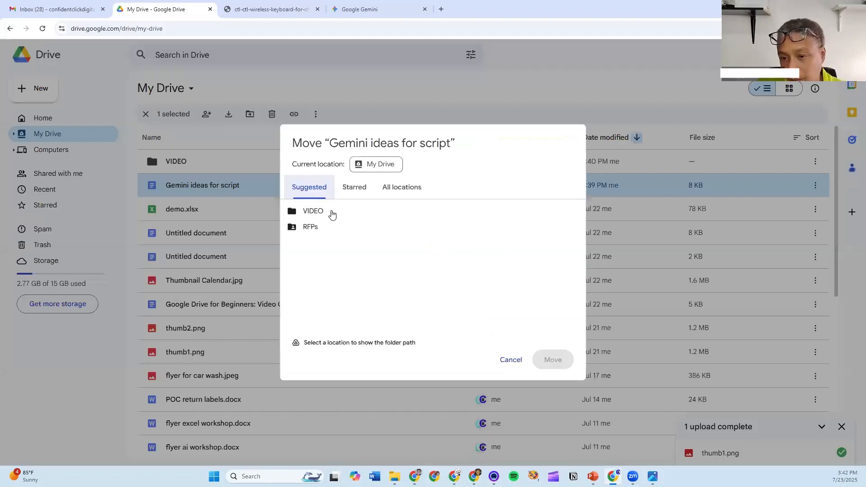
{"action": "mouse_move", "coordinate": [316, 216]}
{"action": "left_click", "coordinate": [531, 211]}
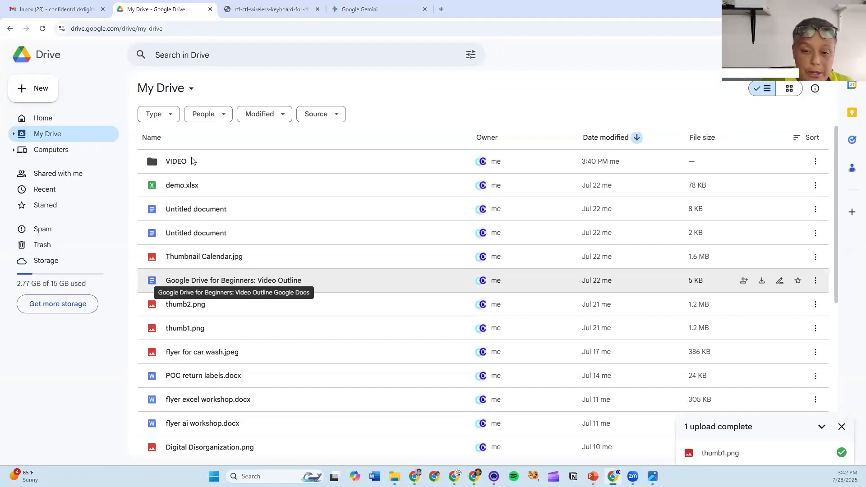
- Move the 'Google Drive for Beginners: Video Outline' document into the VIDEO folder
{"action": "right_click", "coordinate": [261, 280]}
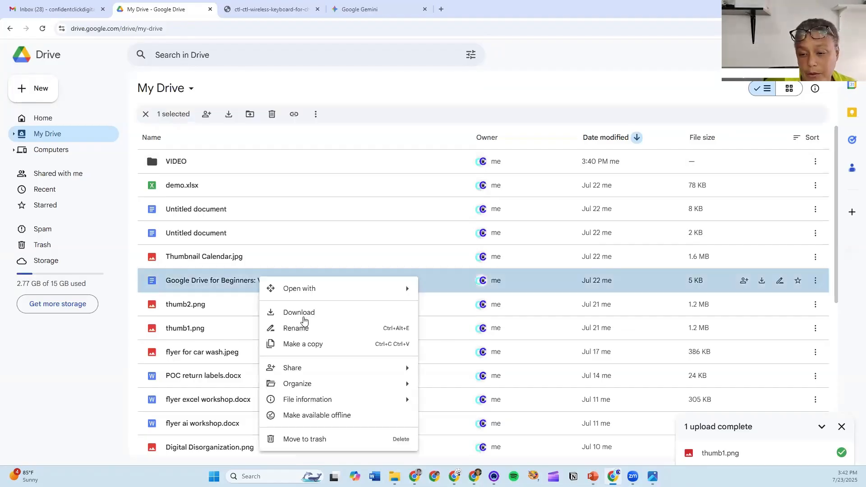
{"action": "mouse_move", "coordinate": [307, 386]}
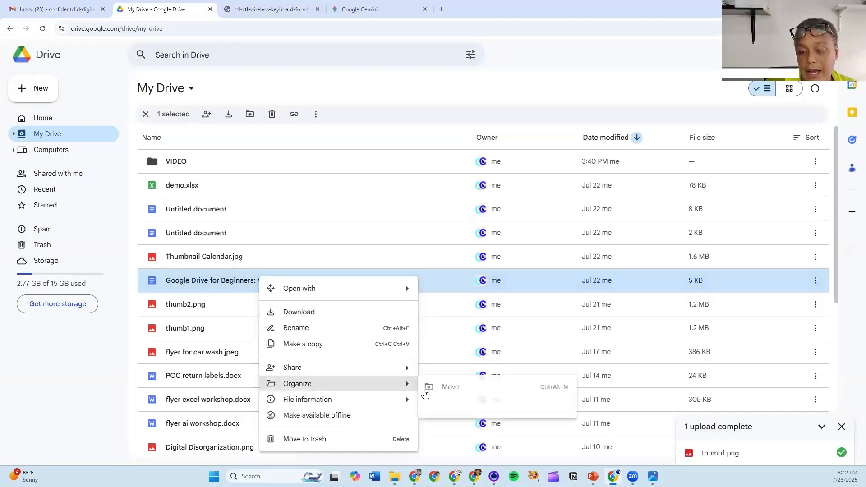
{"action": "left_click", "coordinate": [439, 389]}
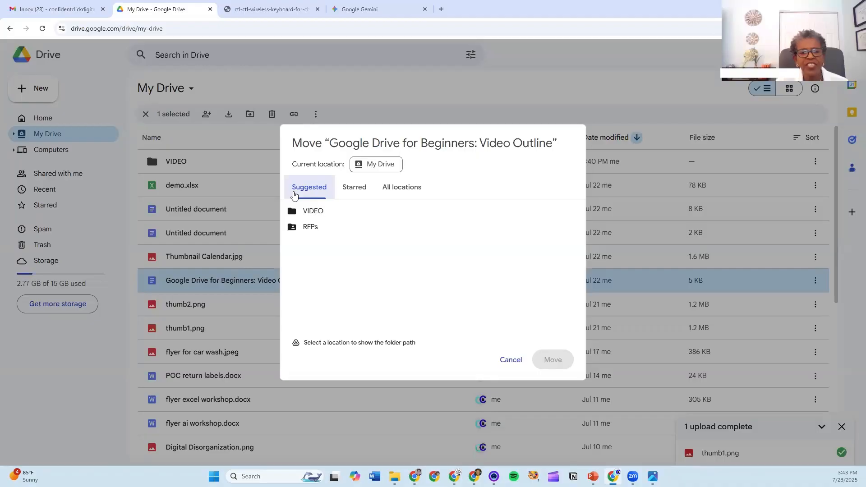
{"action": "mouse_move", "coordinate": [318, 212]}
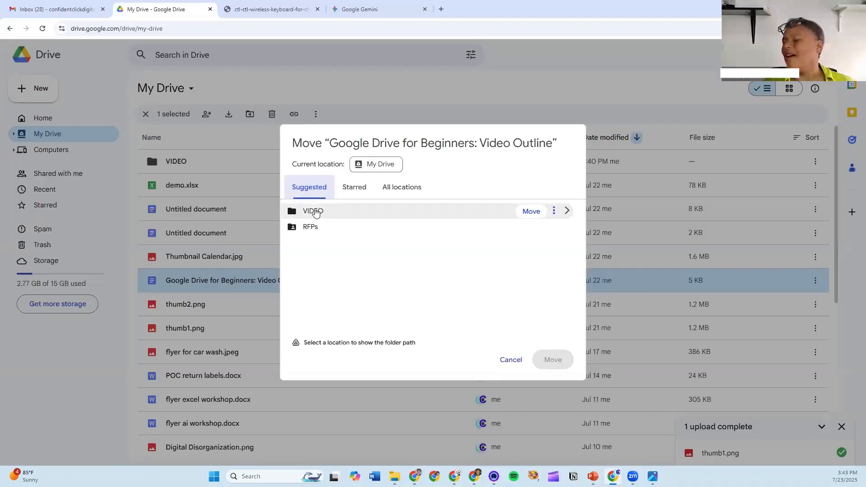
{"action": "left_click", "coordinate": [316, 214]}
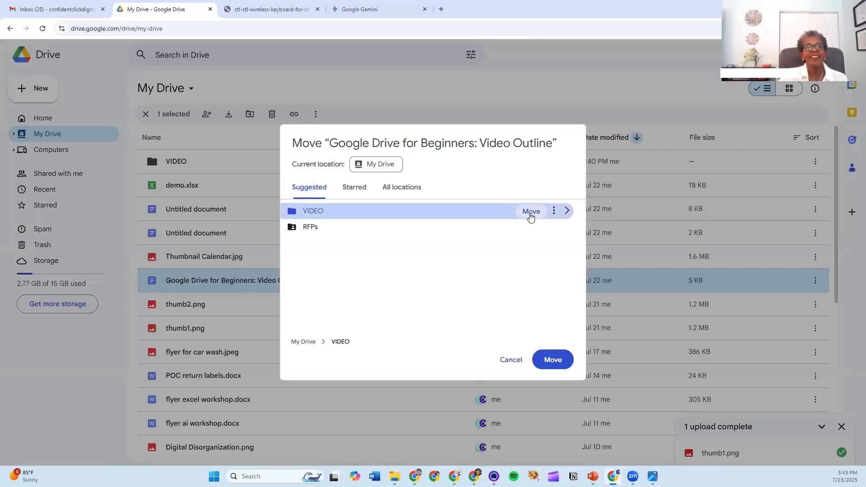
{"action": "left_click", "coordinate": [531, 213]}
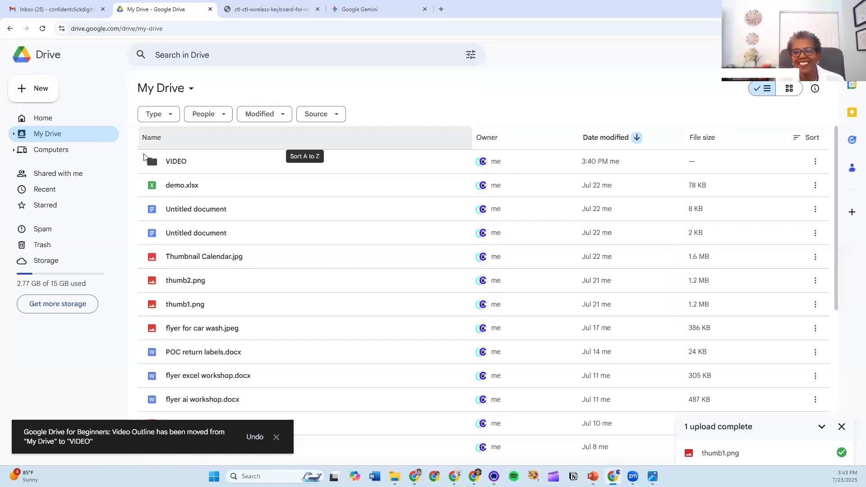
{"action": "mouse_move", "coordinate": [170, 159]}
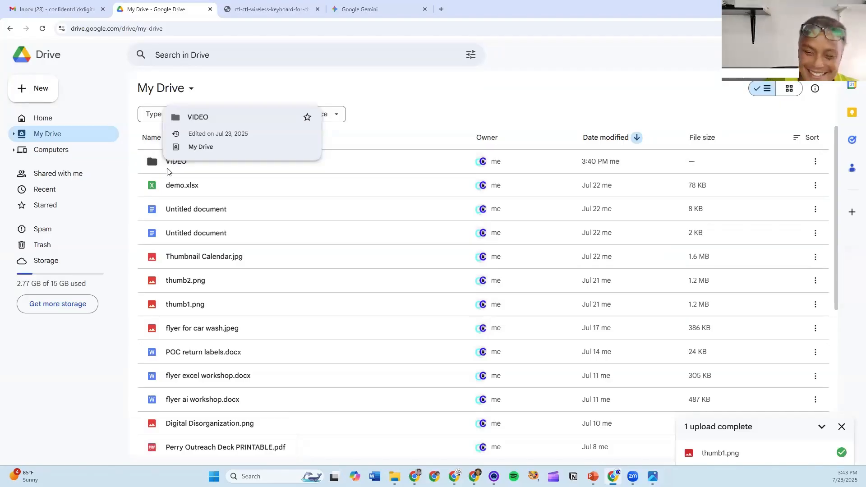
{"action": "left_click", "coordinate": [48, 92]}
{"action": "left_click", "coordinate": [53, 90]}
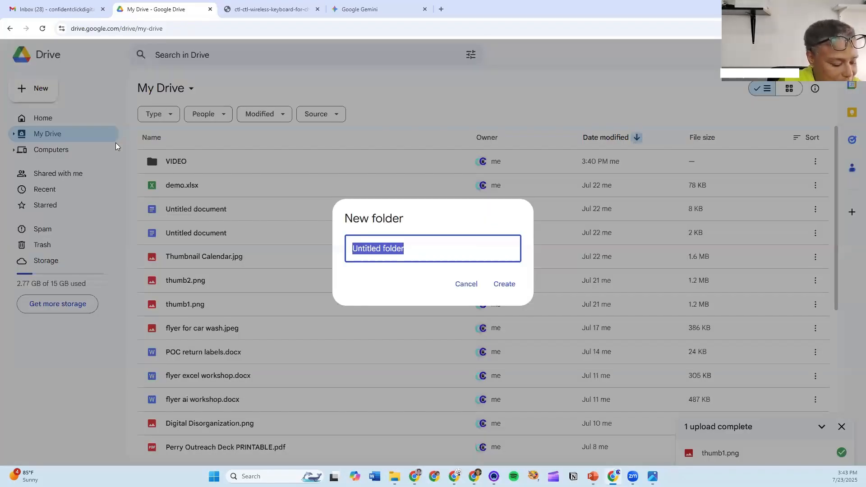
{"action": "type", "text": "Ma"}
{"action": "key", "text": "Tab"}
{"action": "left_click", "coordinate": [394, 242]}
{"action": "type", "text": "r"}
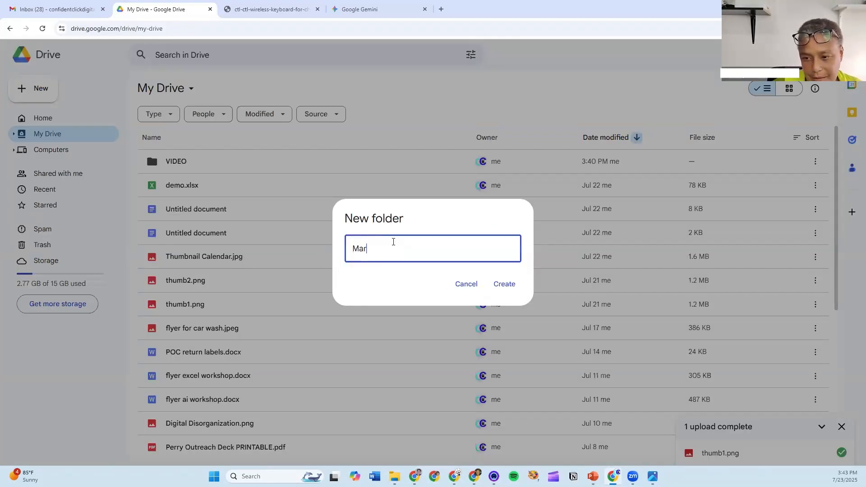
{"action": "key", "text": "ctrl+a"}
{"action": "type", "text": "mar"}
{"action": "key", "text": "ctrl+a"}
{"action": "type", "text": "MAR"}
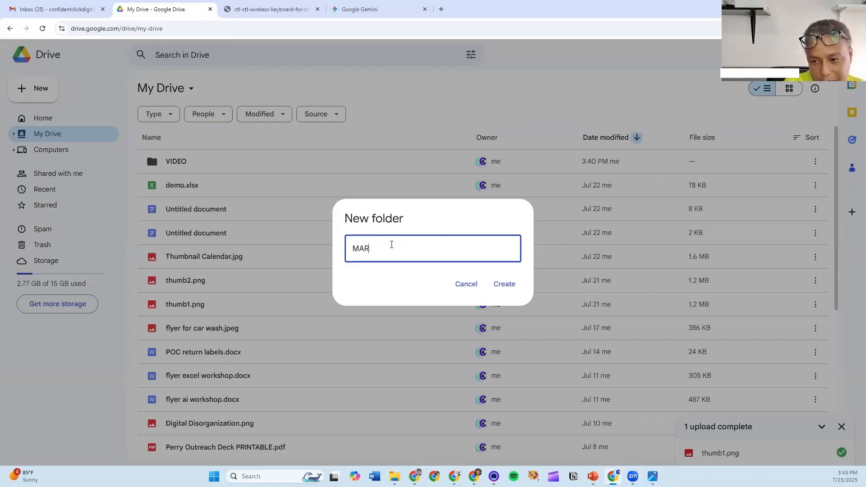
{"action": "key", "text": "Return"}
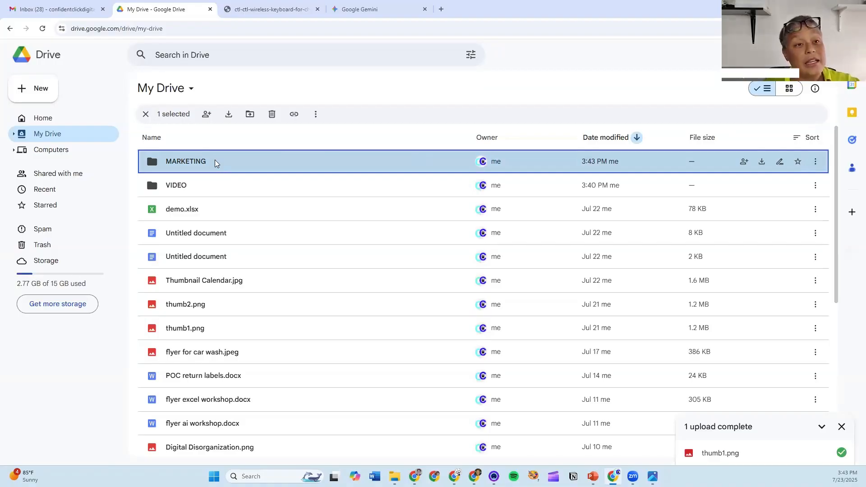
{"action": "key", "text": "Delete"}
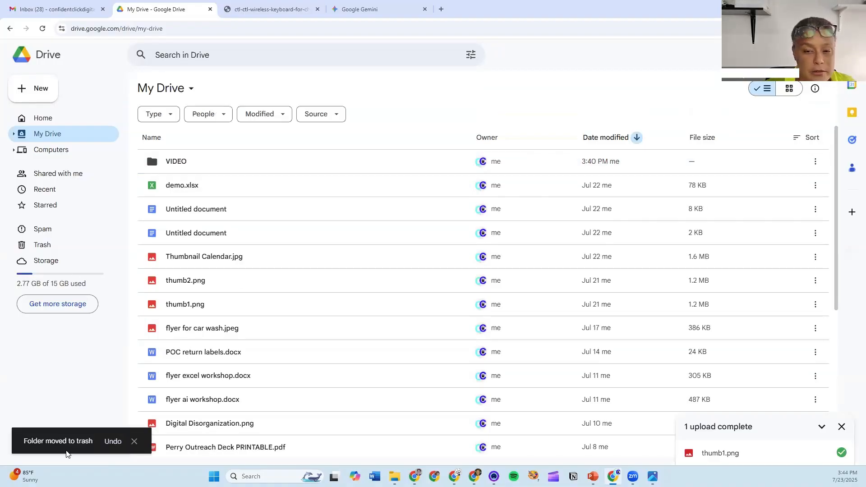
- Create a folder named MARKETING, then select the car wash and AI workshop flyers
{"action": "left_click", "coordinate": [40, 95]}
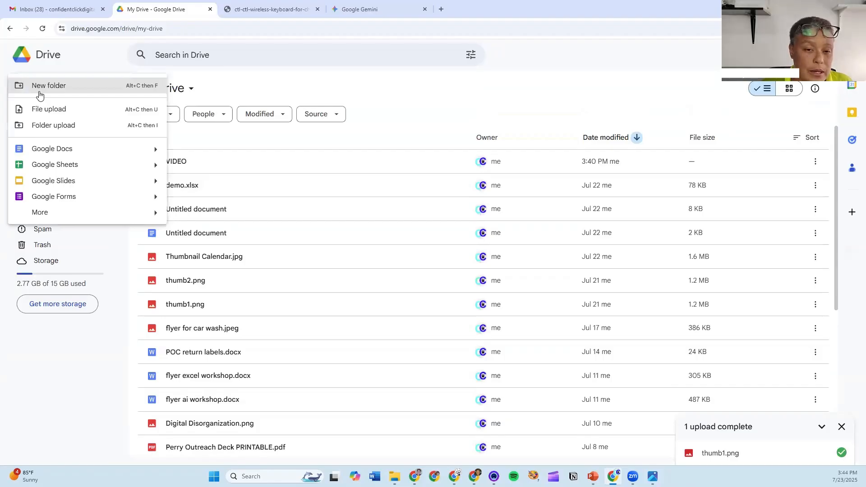
{"action": "left_click", "coordinate": [79, 90]}
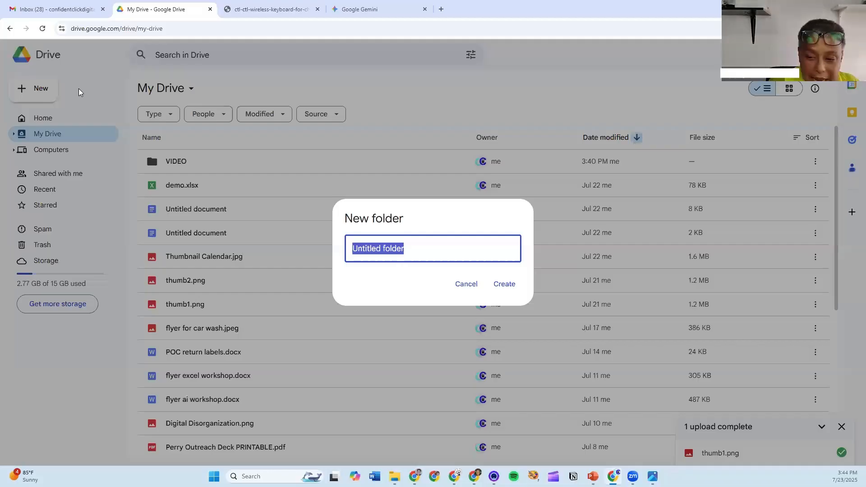
{"action": "type", "text": "MA"}
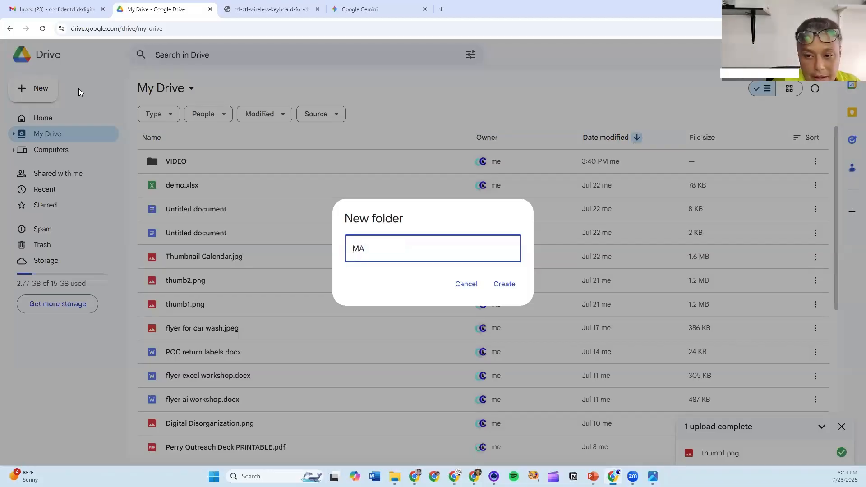
{"action": "type", "text": "RKETING"}
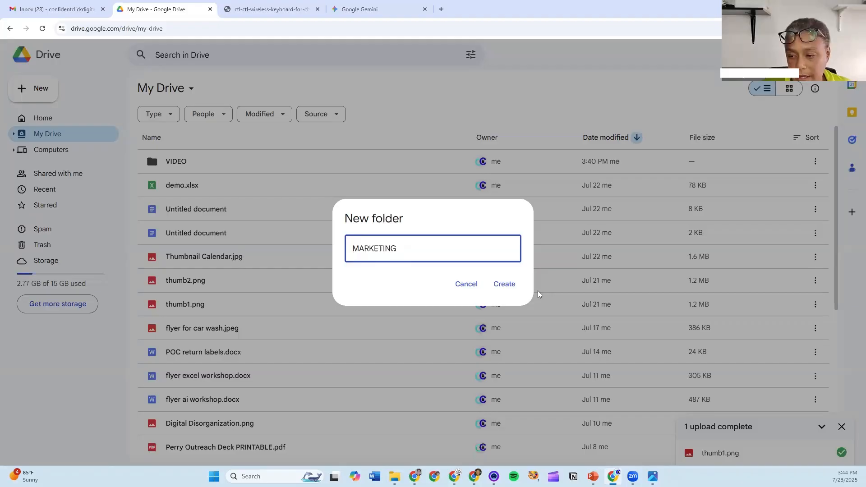
{"action": "left_click", "coordinate": [509, 285]}
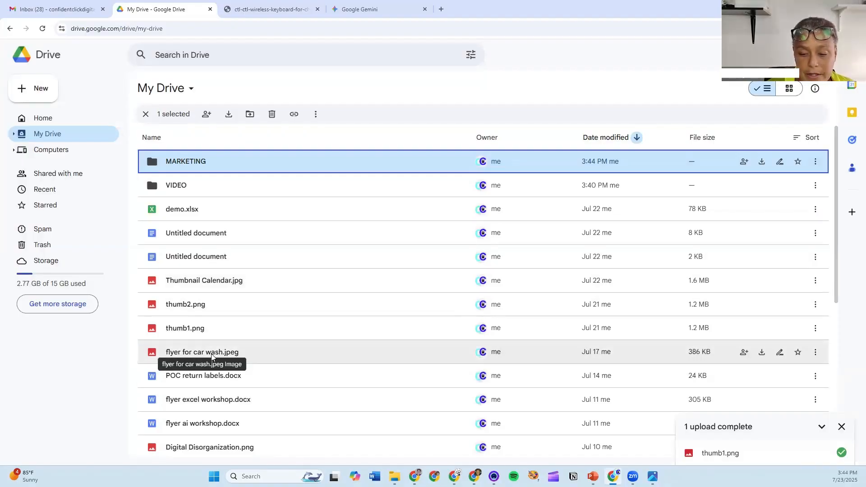
{"action": "left_click", "coordinate": [261, 399]}
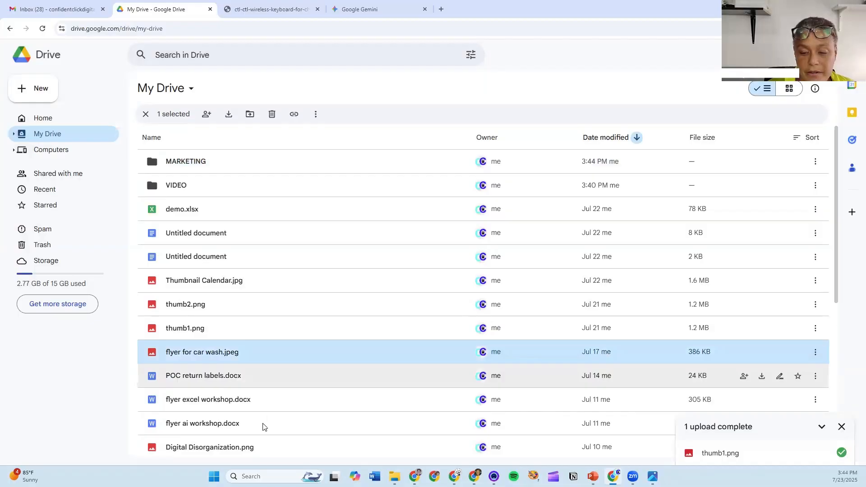
{"action": "left_click", "coordinate": [263, 424]}
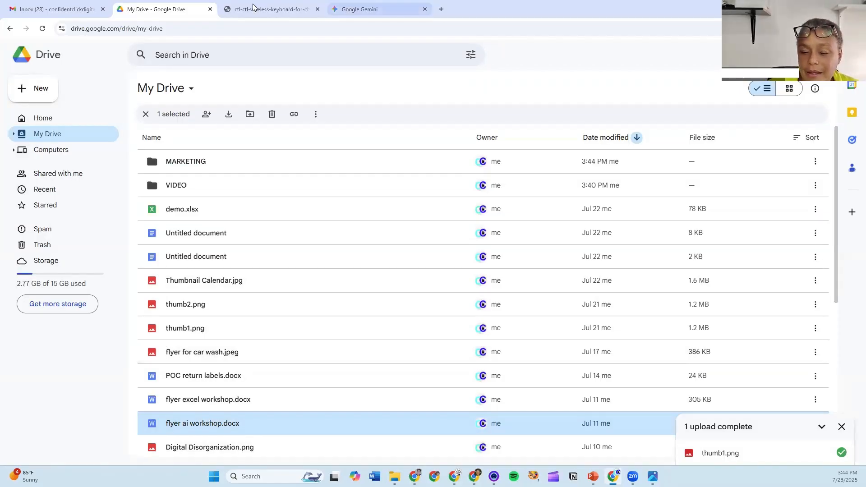
- Select flyer for car wash.jpeg, flyer excel workshop.docx and flyer ai workshop.docx together
{"action": "left_click", "coordinate": [255, 359]}
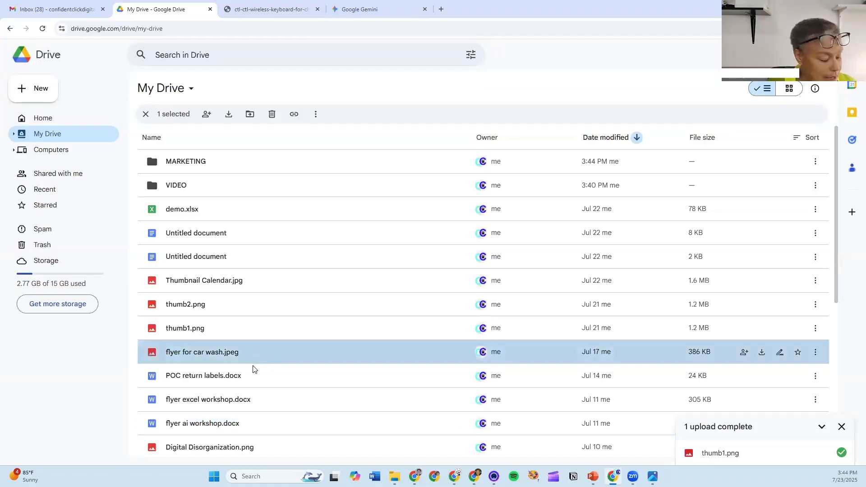
{"action": "left_click", "coordinate": [260, 10]}
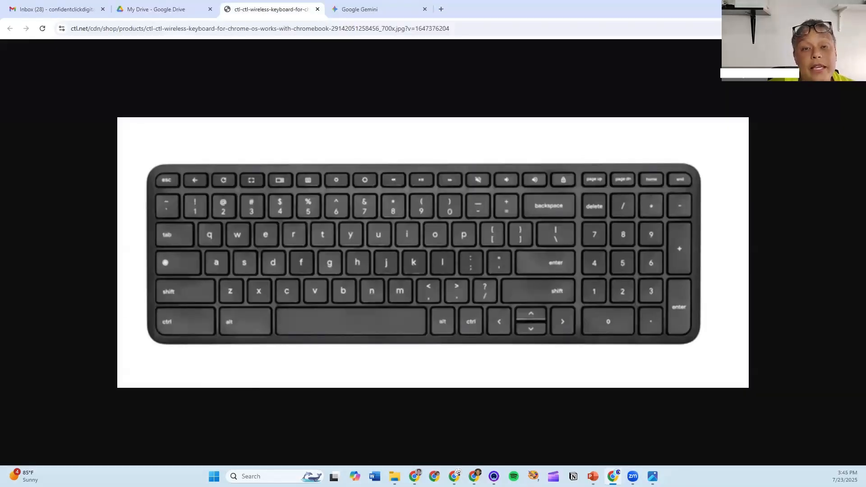
{"action": "left_click", "coordinate": [179, 6]}
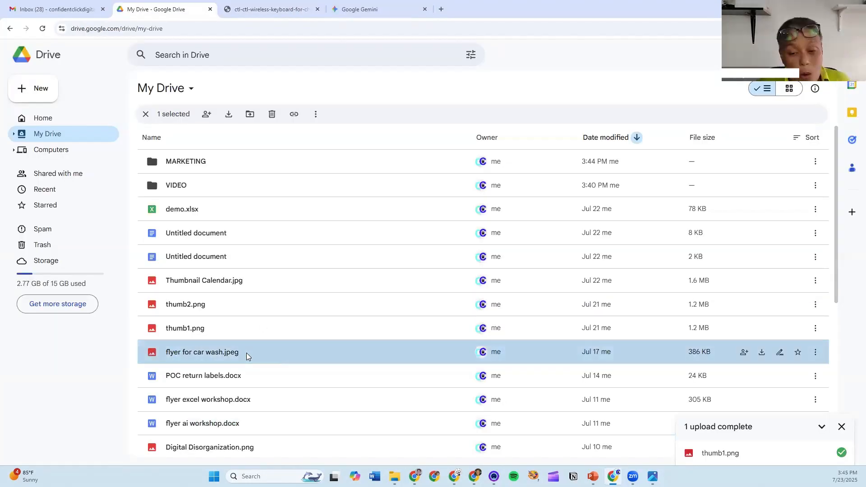
{"action": "left_click", "coordinate": [250, 399], "text": "ctrl"}
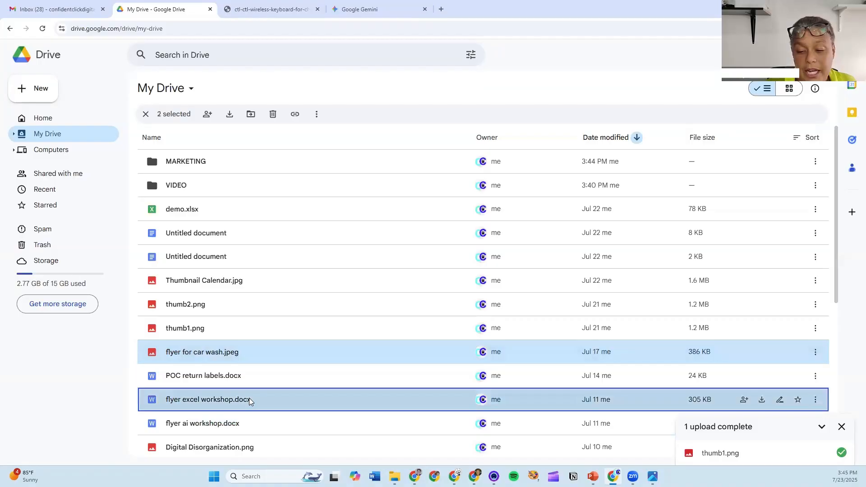
{"action": "left_click", "coordinate": [277, 428], "text": "ctrl"}
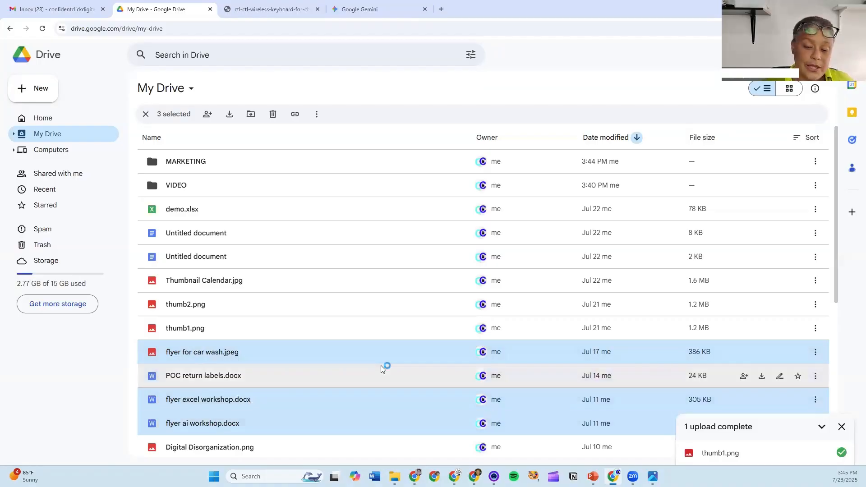
- Move the three flyers into MARKETING, check them there, and go back to My Drive
{"action": "right_click", "coordinate": [285, 401]}
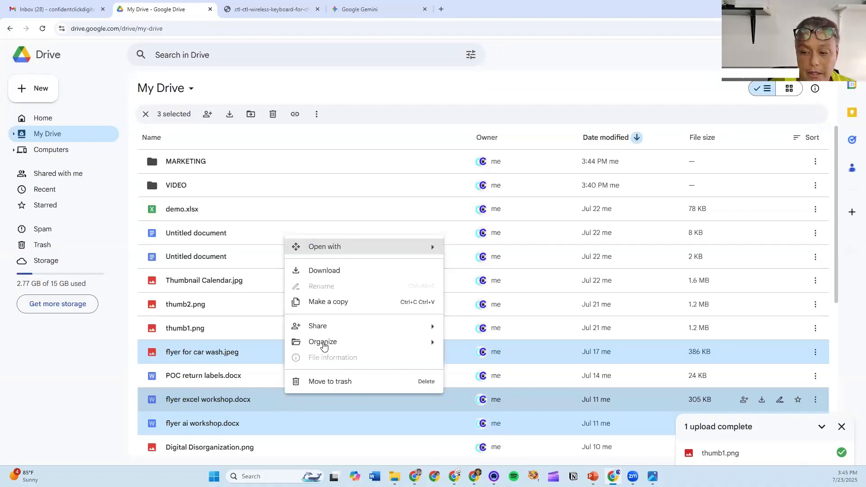
{"action": "left_click", "coordinate": [496, 352]}
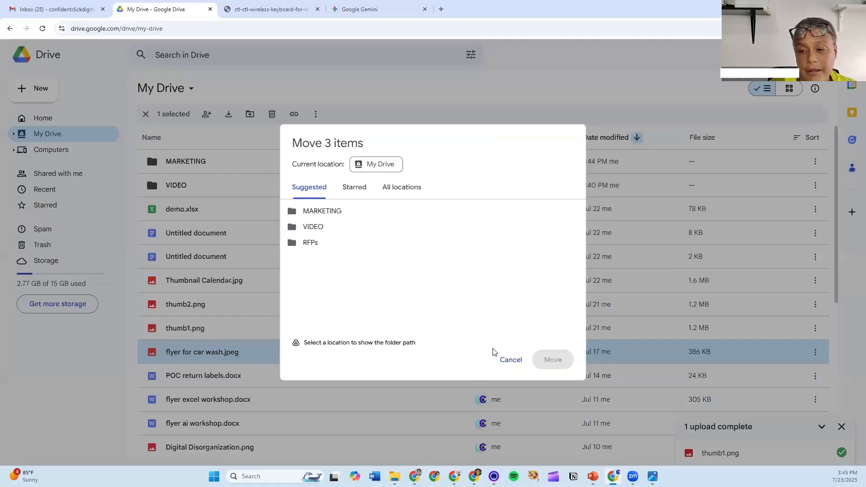
{"action": "left_click", "coordinate": [327, 212]}
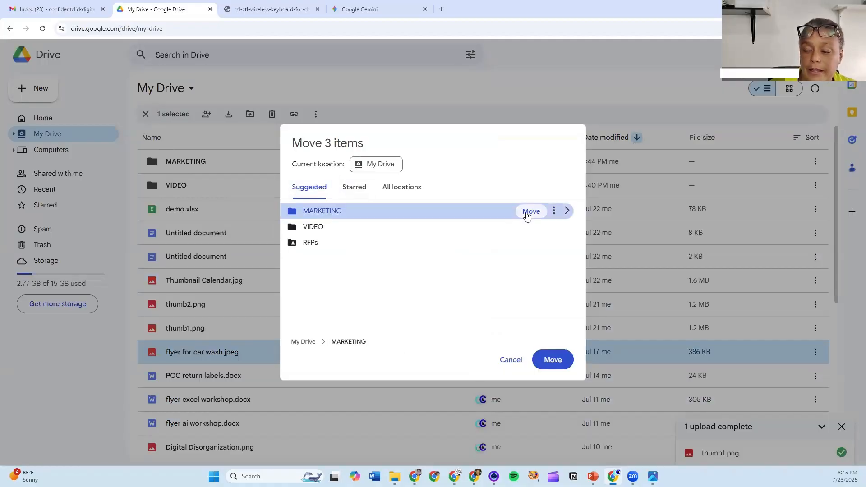
{"action": "left_click", "coordinate": [532, 211]}
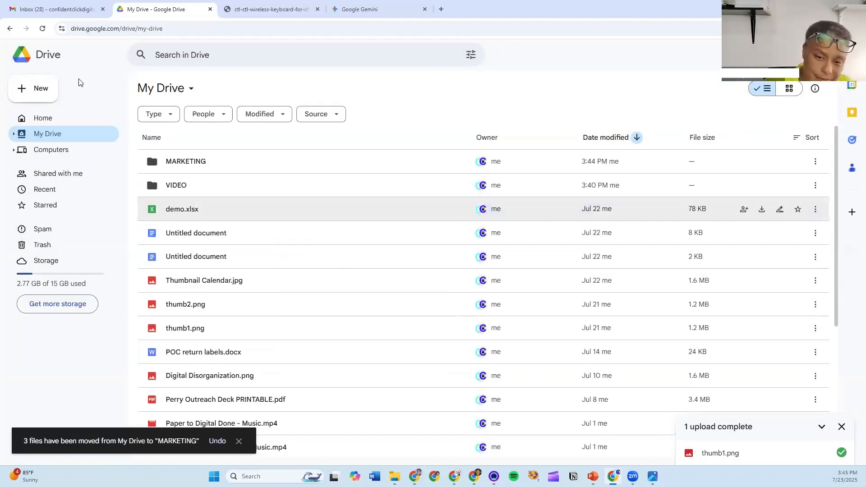
{"action": "double_click", "coordinate": [195, 161]}
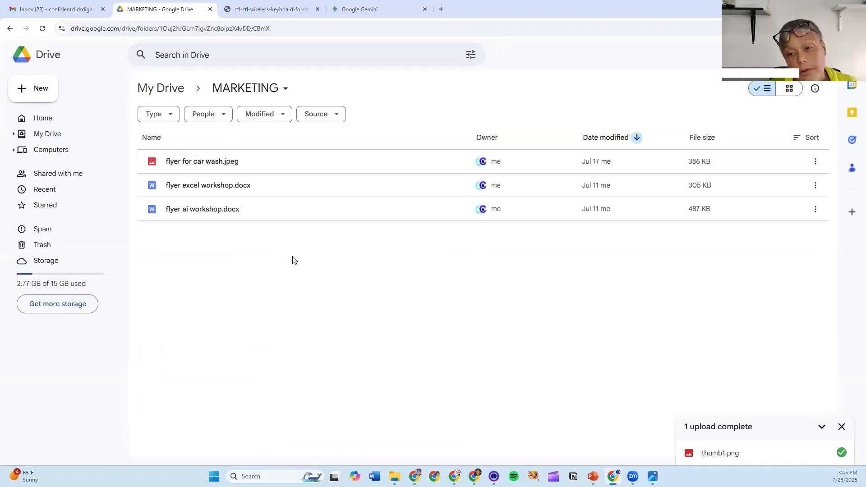
{"action": "left_click", "coordinate": [164, 89]}
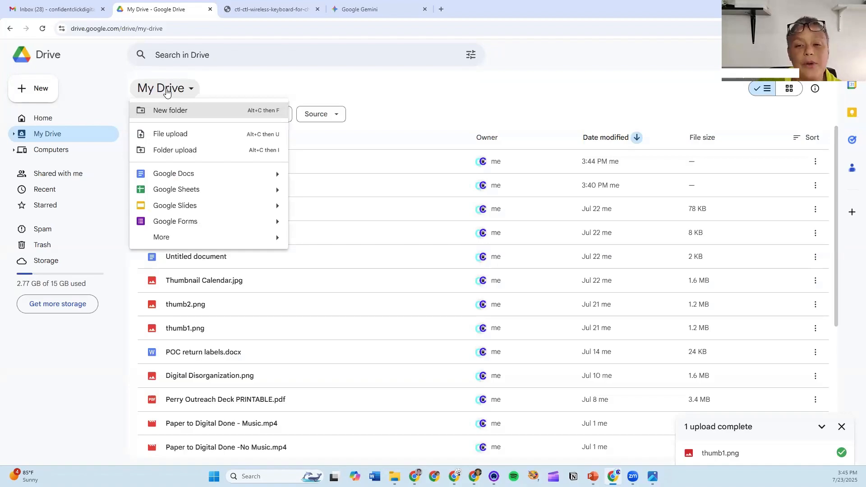
{"action": "left_click", "coordinate": [38, 140]}
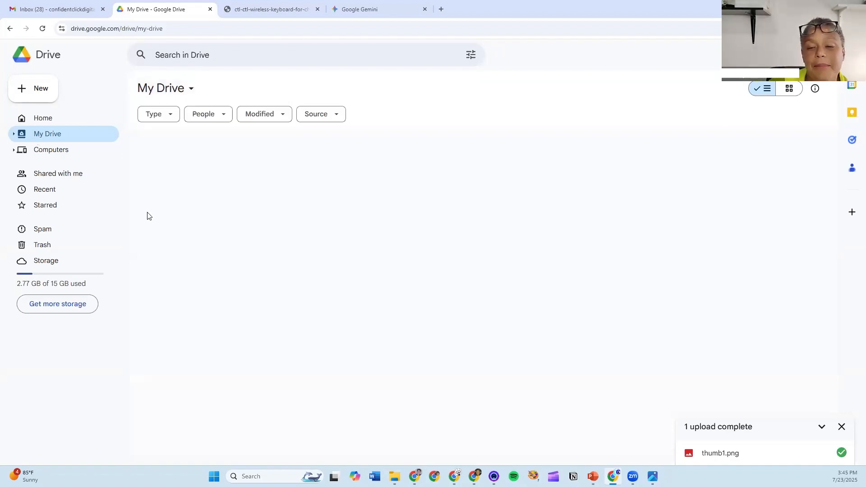
{"action": "mouse_move", "coordinate": [148, 216]}
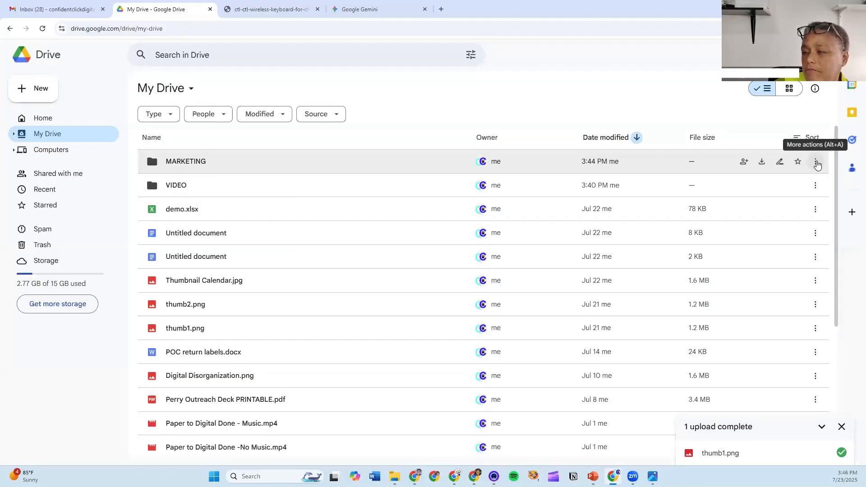
- Share MARKETING with the collaborator's e-mail address as Editor, with notification turned off
{"action": "left_click", "coordinate": [743, 166]}
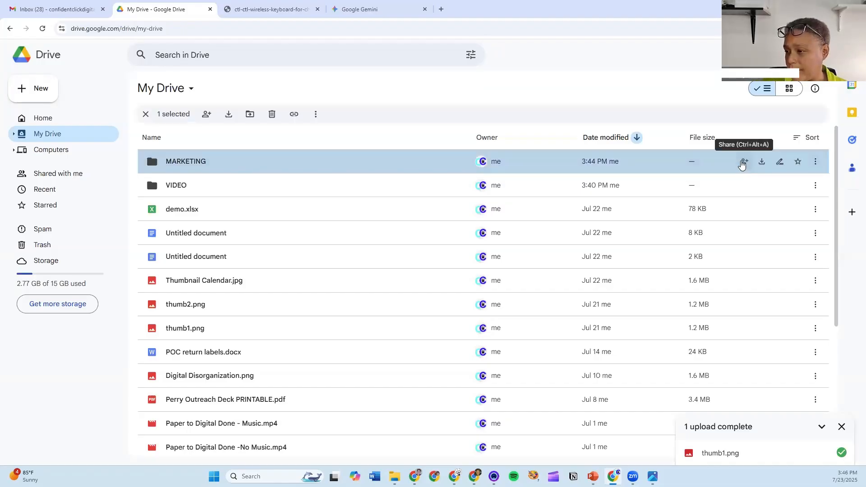
{"action": "left_click", "coordinate": [743, 163]}
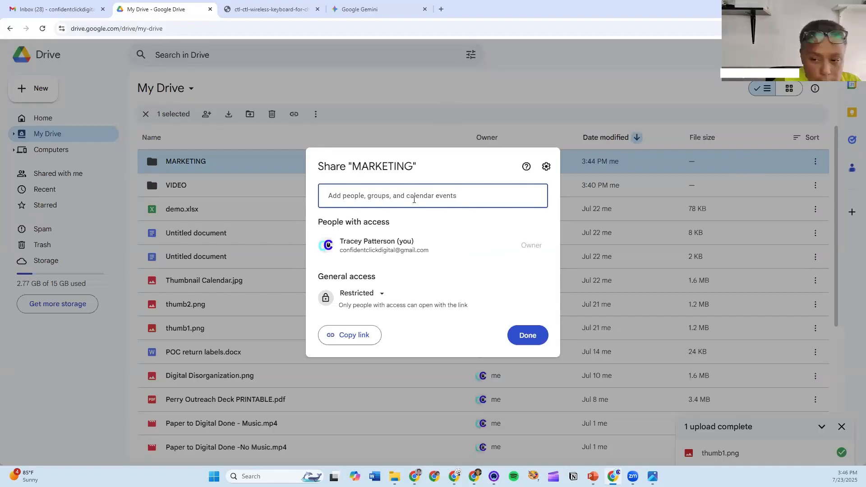
{"action": "type", "text": "TR"}
{"action": "key", "text": "BackSpace"}
{"action": "key", "text": "BackSpace"}
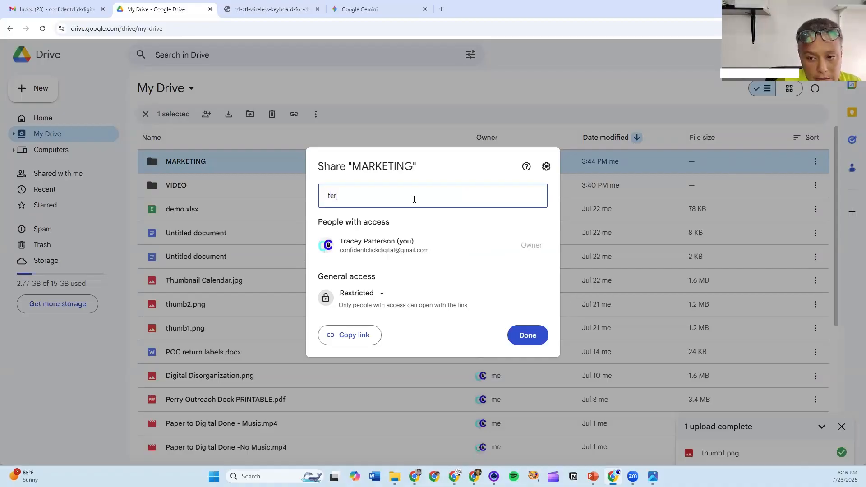
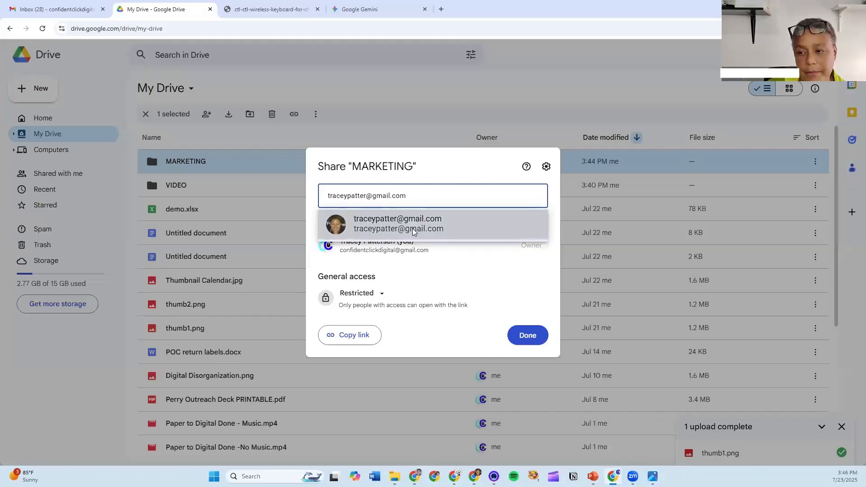
{"action": "left_click", "coordinate": [328, 231]}
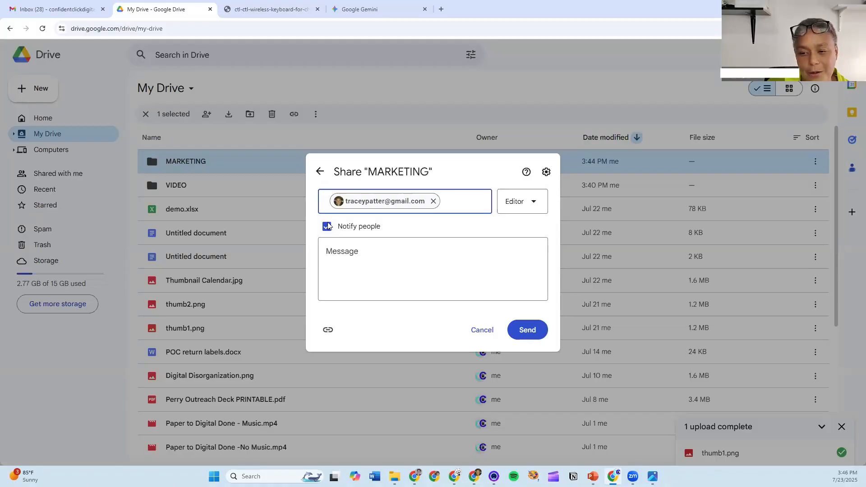
{"action": "left_click", "coordinate": [328, 226]}
{"action": "left_click", "coordinate": [516, 246]}
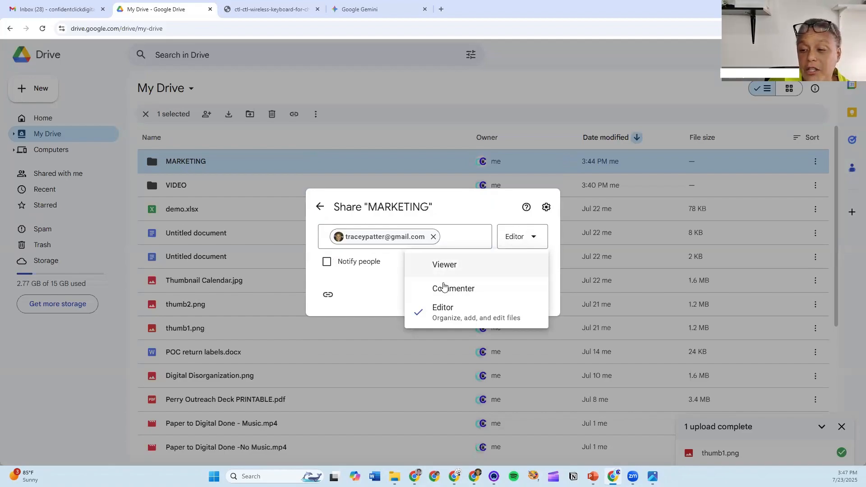
{"action": "left_click", "coordinate": [531, 237]}
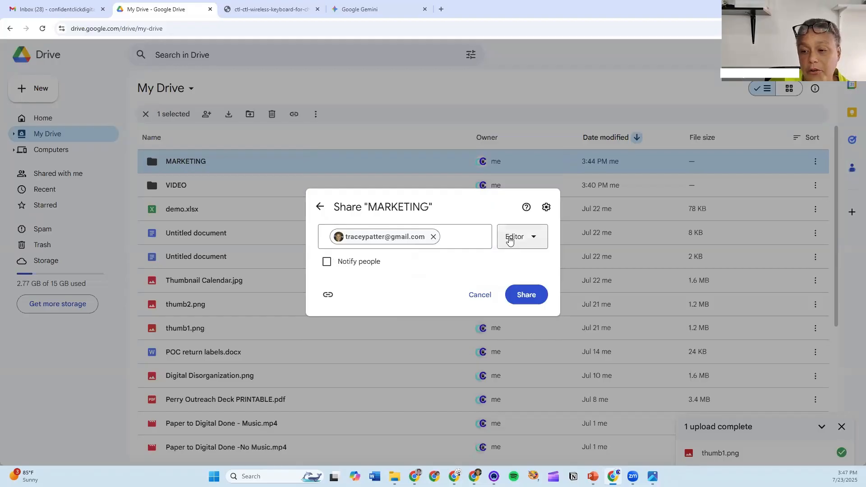
{"action": "left_click", "coordinate": [525, 294]}
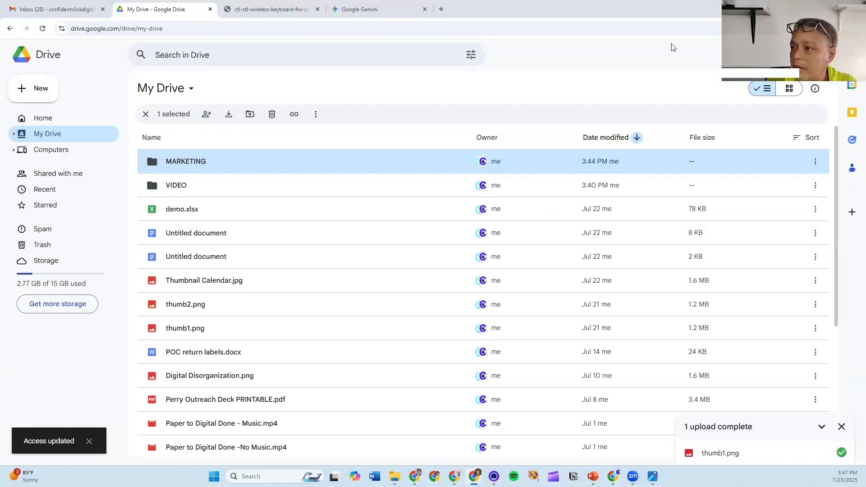
{"action": "key", "text": "alt+Tab"}
- In the second account's window, check drive.google.com's Shared with me lists MARKETING, then close the window
{"action": "key", "text": "ctrl+t"}
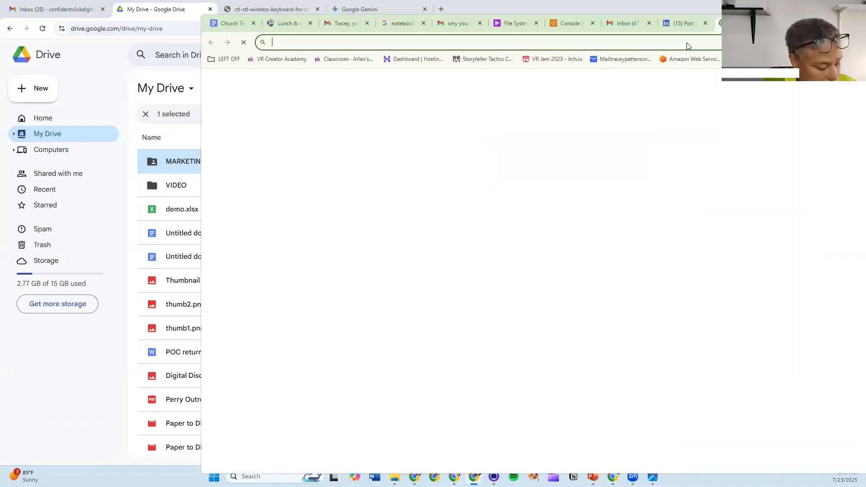
{"action": "type", "text": "drin"}
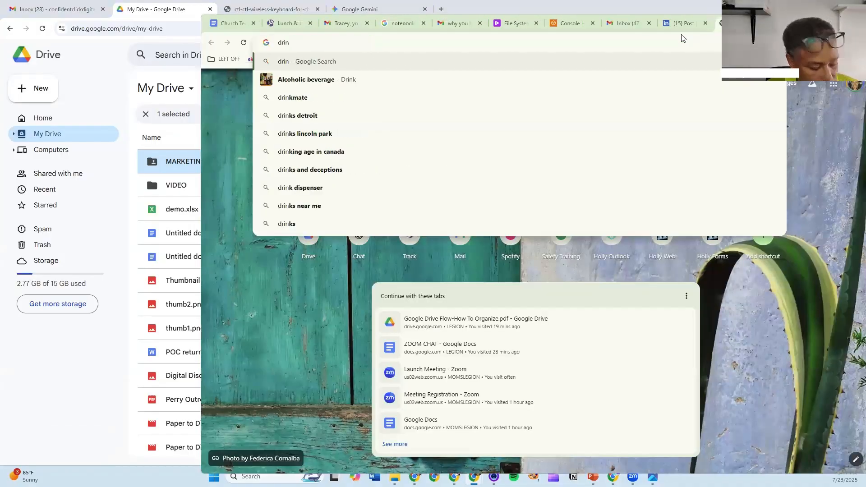
{"action": "key", "text": "BackSpace"}
{"action": "type", "text": "v"}
{"action": "key", "text": "Return"}
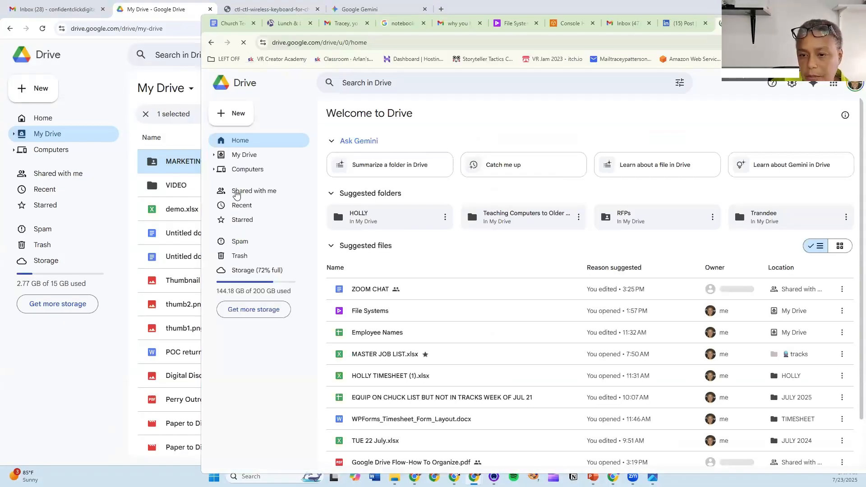
{"action": "left_click", "coordinate": [237, 191]}
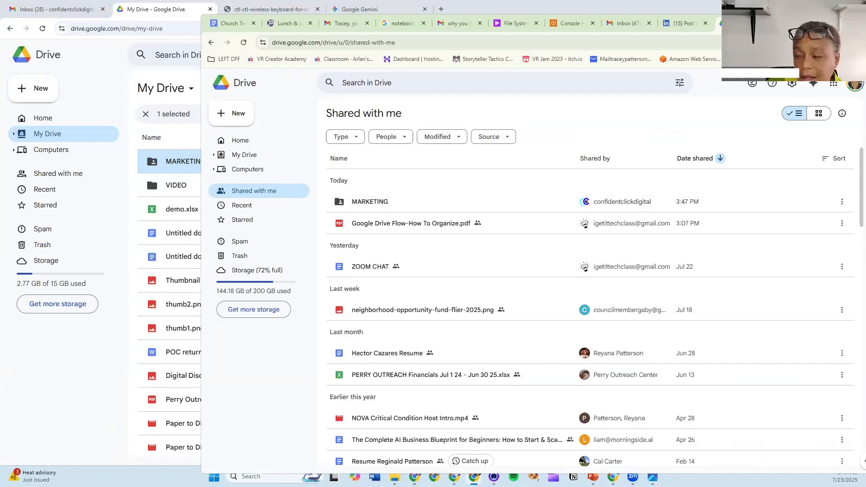
{"action": "left_click", "coordinate": [811, 21]}
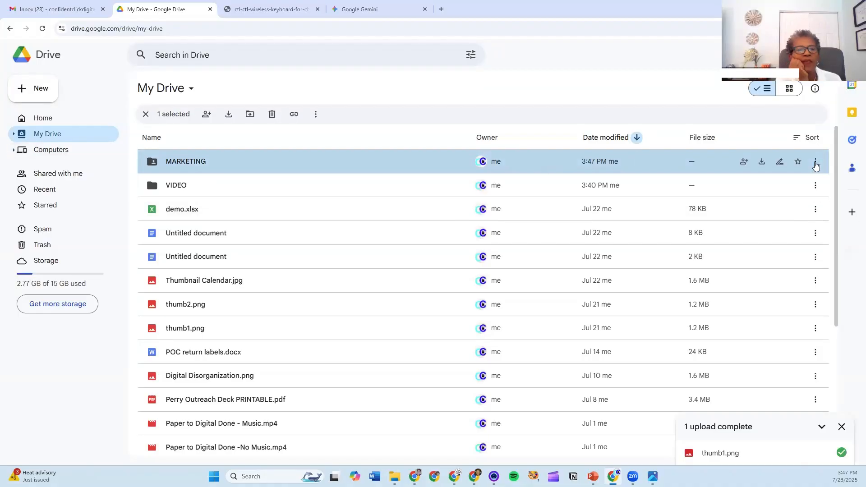
{"action": "right_click", "coordinate": [747, 174]}
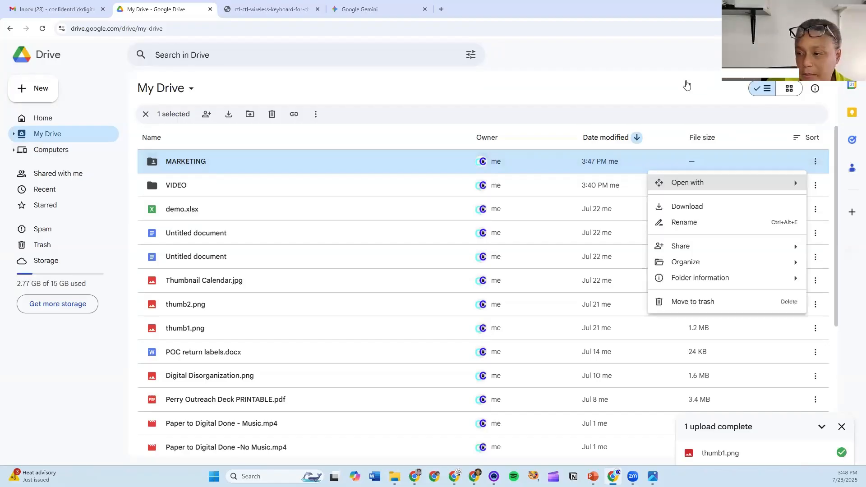
{"action": "left_click", "coordinate": [821, 193]}
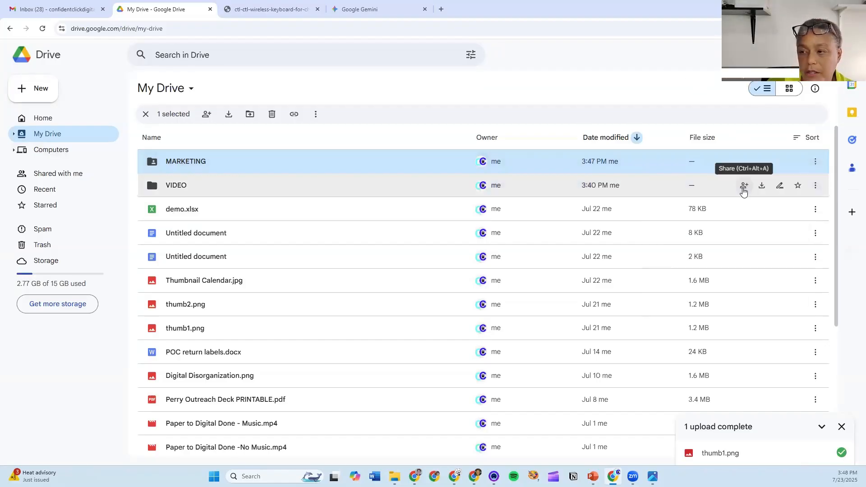
{"action": "left_click", "coordinate": [744, 187]}
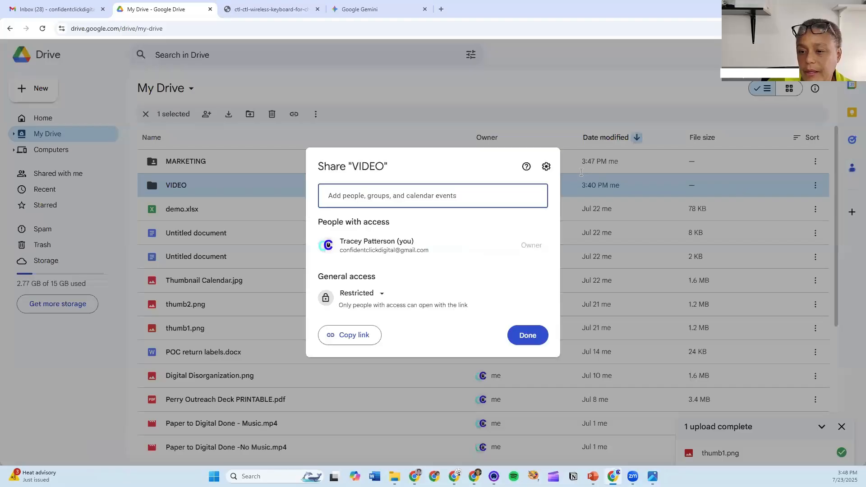
{"action": "left_click", "coordinate": [386, 197]}
{"action": "left_click", "coordinate": [382, 223]}
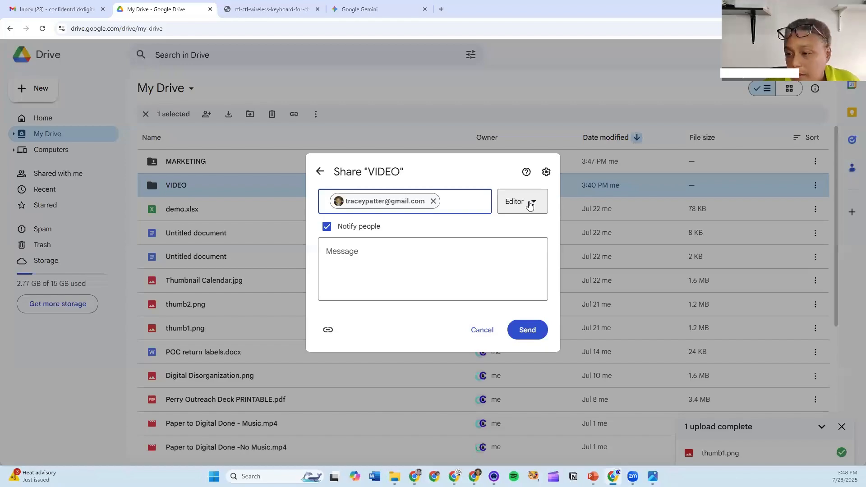
{"action": "left_click", "coordinate": [531, 206]}
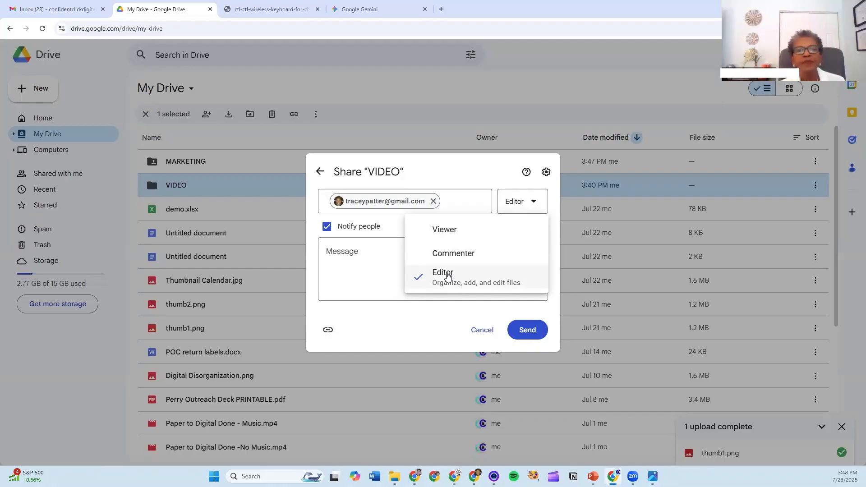
{"action": "left_click", "coordinate": [488, 334]}
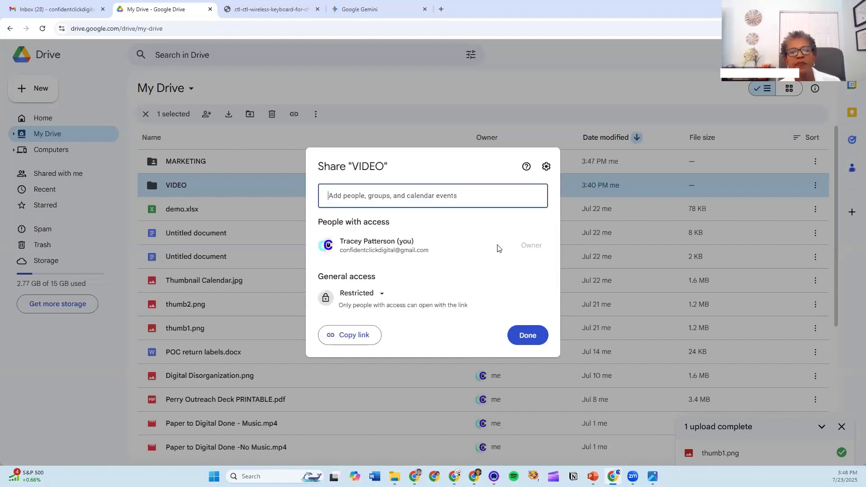
{"action": "left_click", "coordinate": [454, 91]}
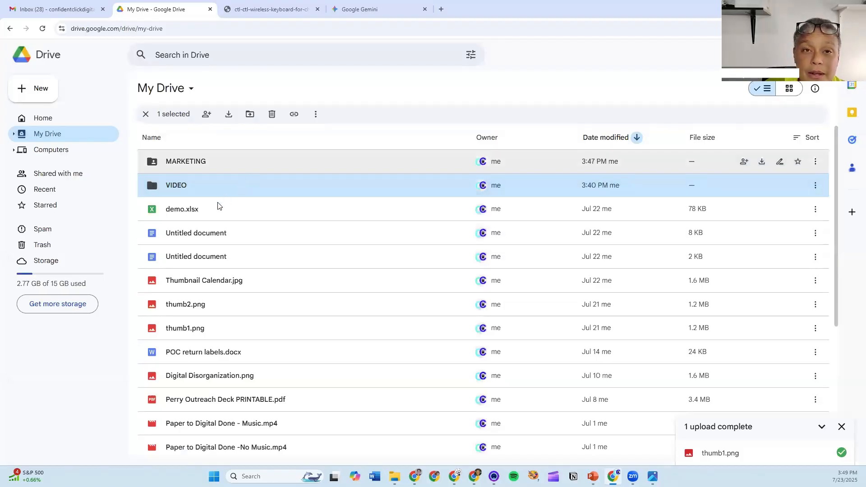
- Open demo.xlsx from the My Drive list in Google Sheets
{"action": "scroll", "coordinate": [337, 213], "scroll_direction": "down", "scroll_amount": 2}
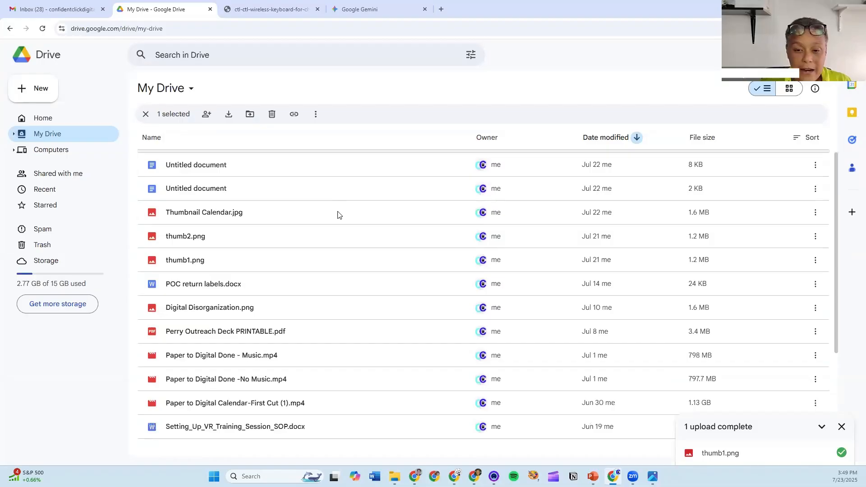
{"action": "scroll", "coordinate": [346, 228], "scroll_direction": "down", "scroll_amount": 3}
{"action": "scroll", "coordinate": [176, 234], "scroll_direction": "up", "scroll_amount": 5}
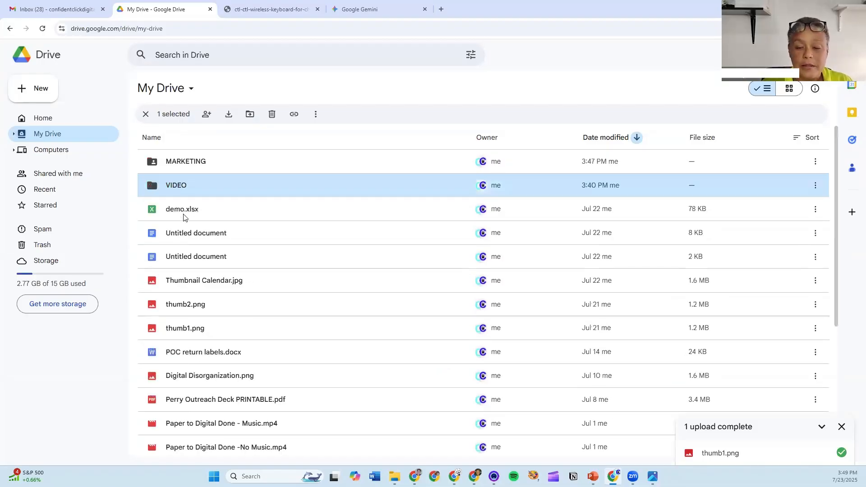
{"action": "left_click", "coordinate": [192, 211]}
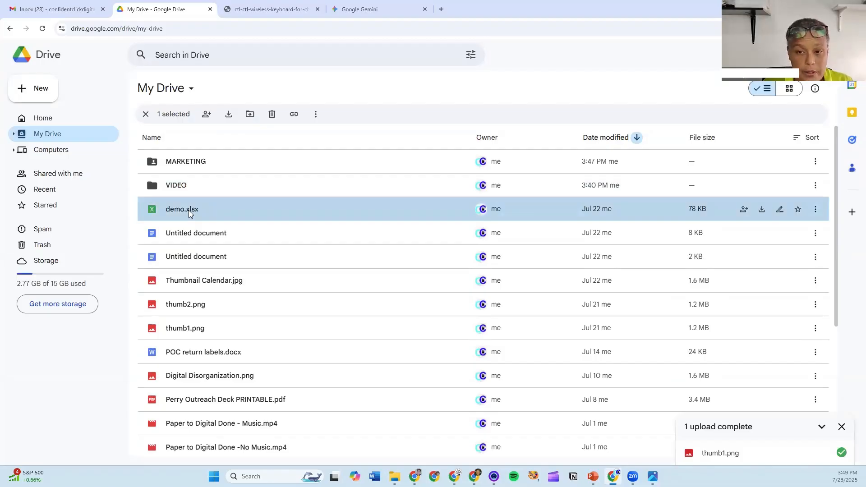
{"action": "double_click", "coordinate": [189, 212]}
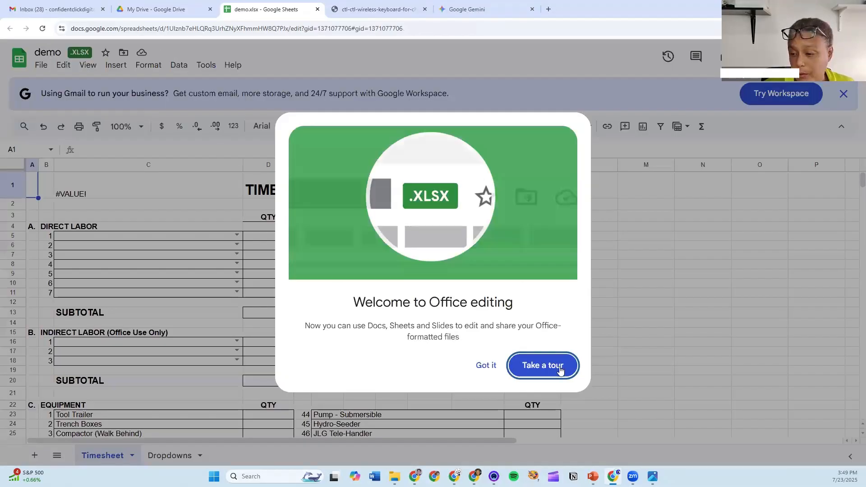
{"action": "left_click", "coordinate": [71, 61]}
{"action": "left_click", "coordinate": [47, 51]}
{"action": "type", "text": "timesh"}
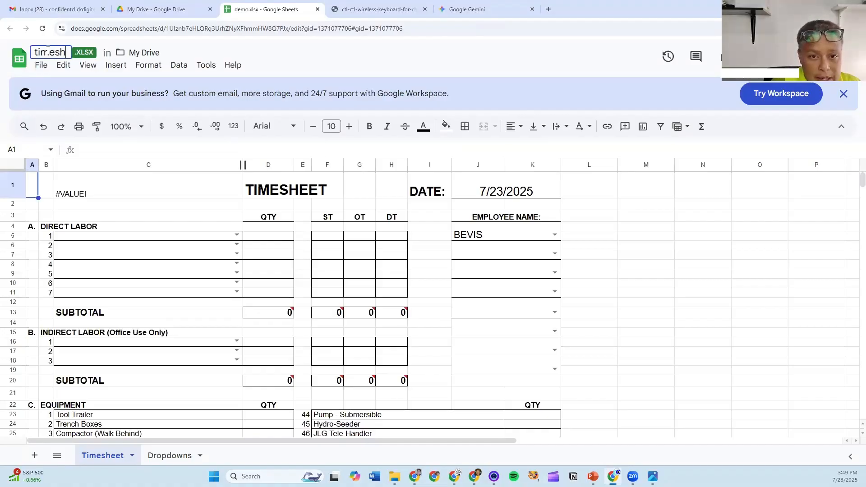
{"action": "type", "text": "eet for we"}
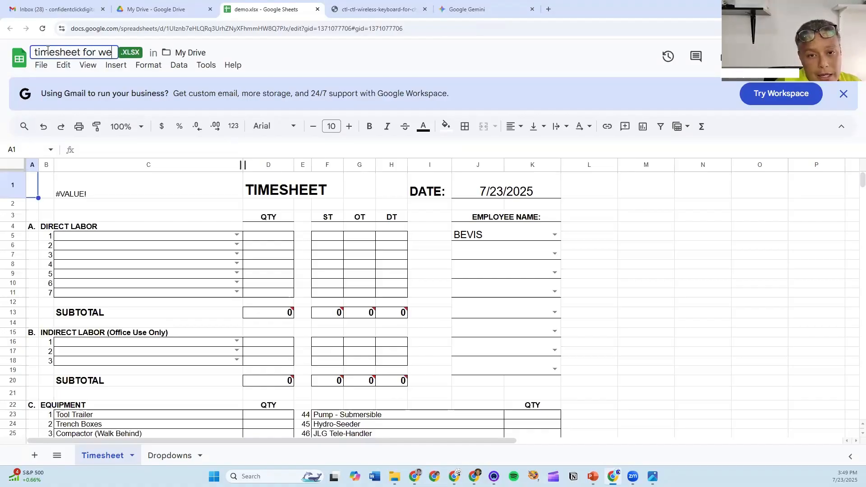
{"action": "key", "text": "BackSpace"}
{"action": "key", "text": "BackSpace"}
{"action": "type", "text": "hollyweb"}
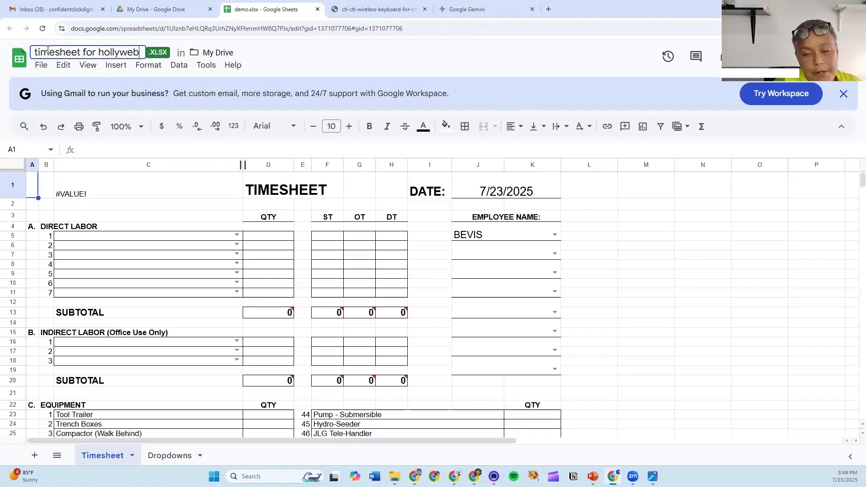
{"action": "key", "text": "BackSpace"}
{"action": "key", "text": "BackSpace"}
{"action": "key", "text": "BackSpace"}
{"action": "key", "text": "BackSpace"}
{"action": "type", "text": "y web"}
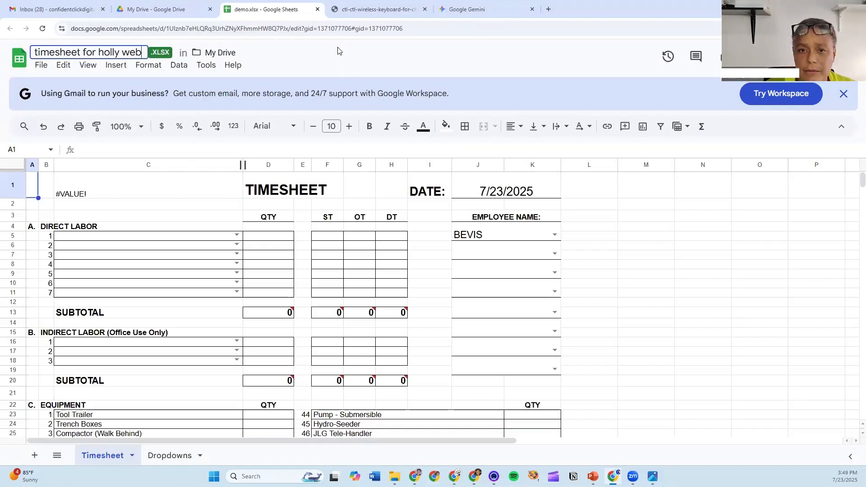
{"action": "left_click", "coordinate": [198, 41]}
- Leave the new title unchanged and close the spreadsheet tab to return to Drive
{"action": "left_click", "coordinate": [101, 52]}
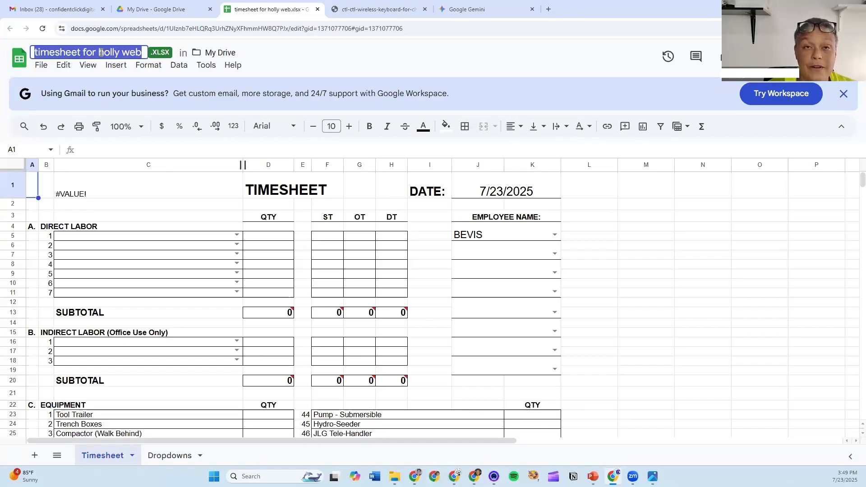
{"action": "left_click", "coordinate": [321, 50]}
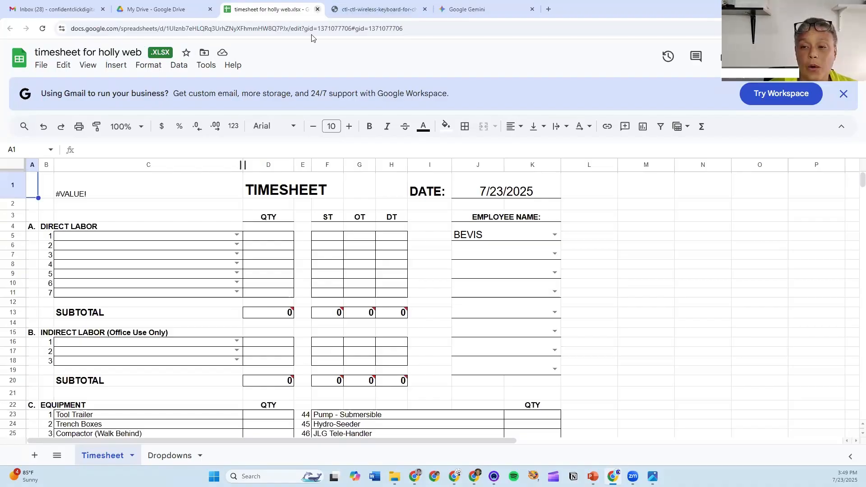
{"action": "key", "text": "ctrl+w"}
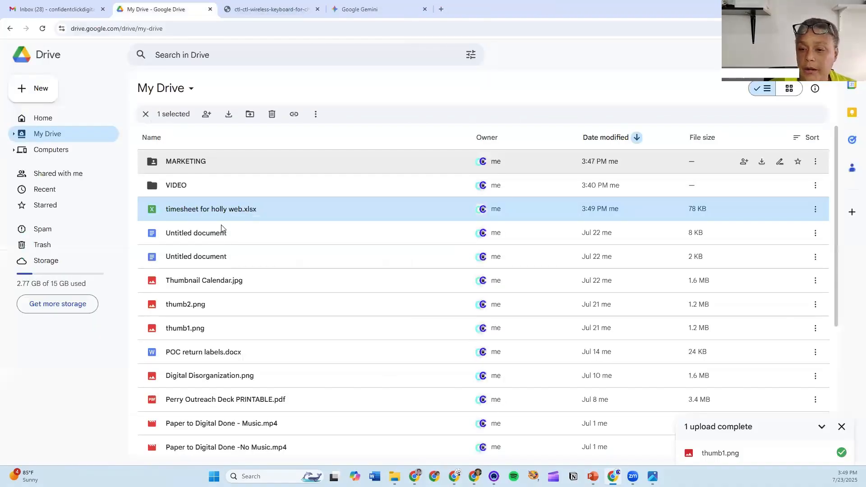
- Rename the first Untitled document in My Drive to 'Form for Intake'
{"action": "right_click", "coordinate": [192, 234]}
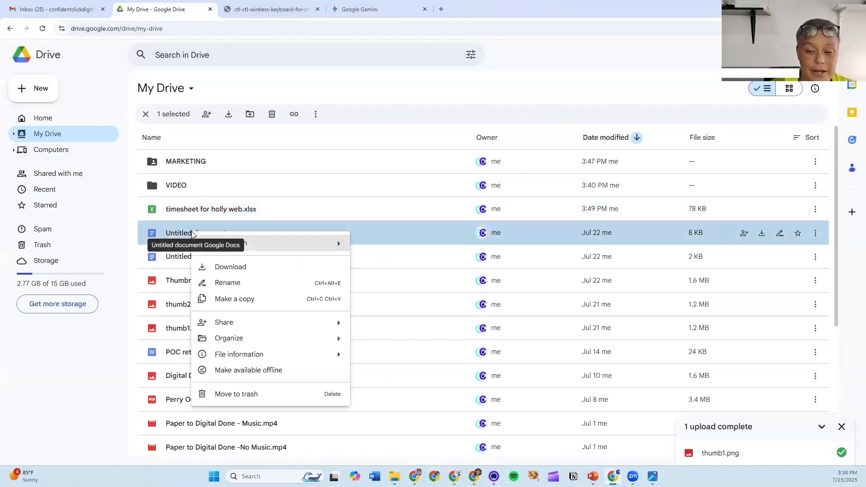
{"action": "left_click", "coordinate": [300, 284]}
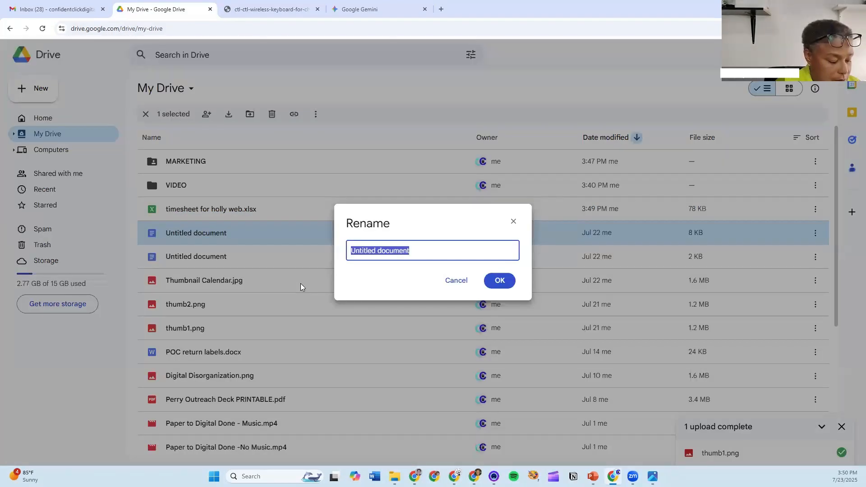
{"action": "type", "text": "Form for "}
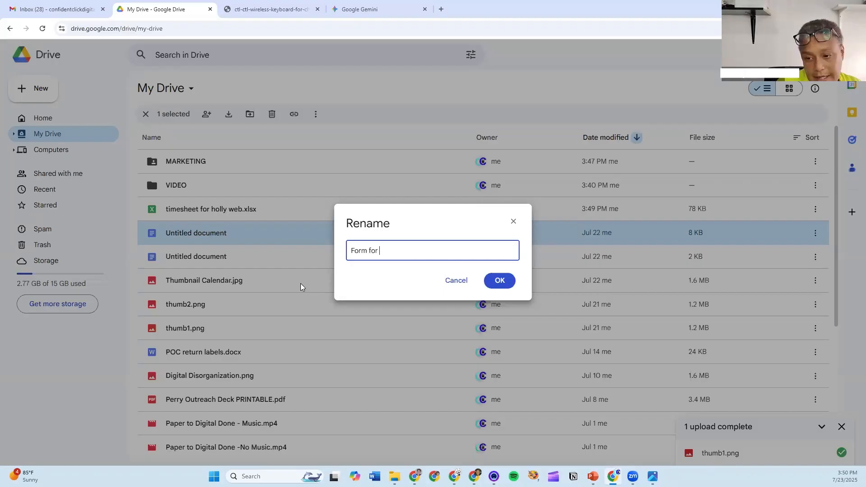
{"action": "type", "text": "Intake"}
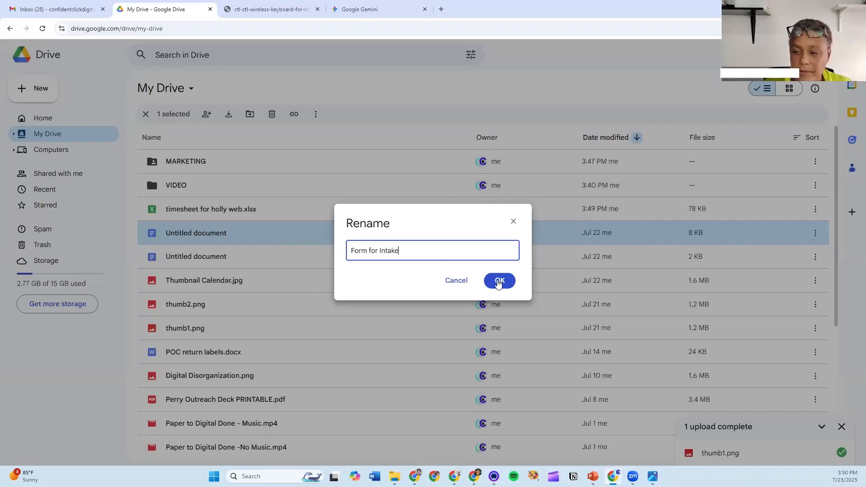
{"action": "key", "text": "Return"}
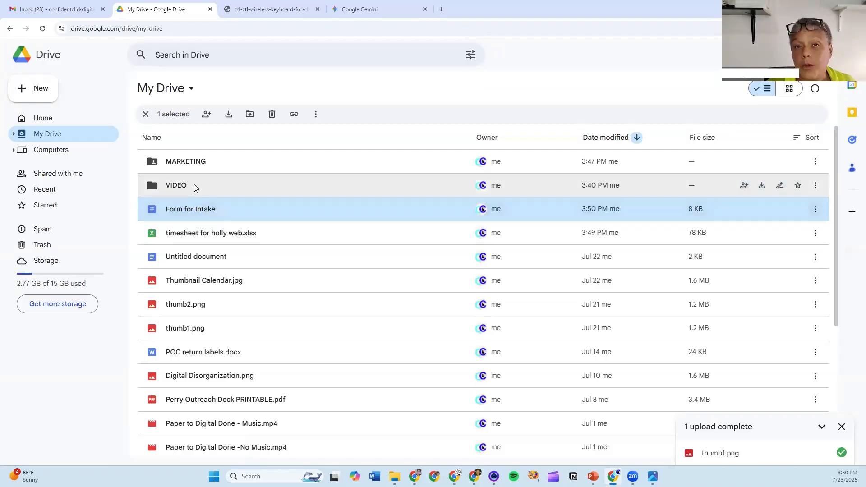
- Set the VIDEO folder's color to green
{"action": "left_click", "coordinate": [35, 88]}
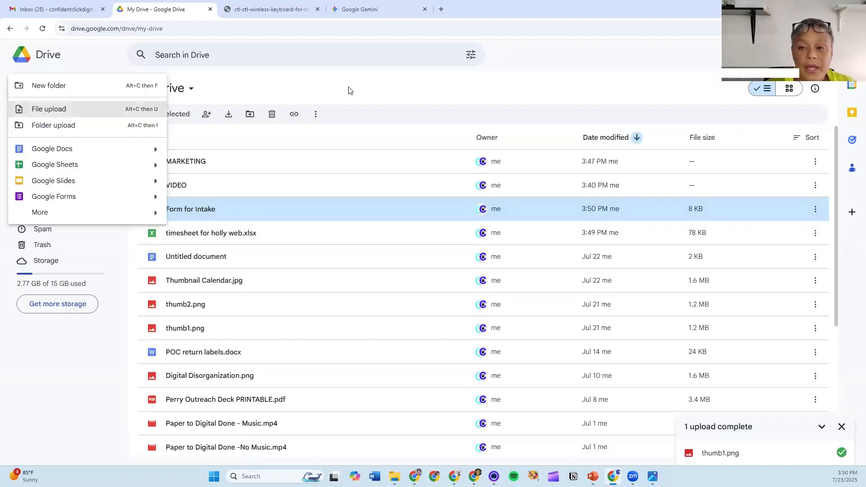
{"action": "left_click", "coordinate": [182, 214]}
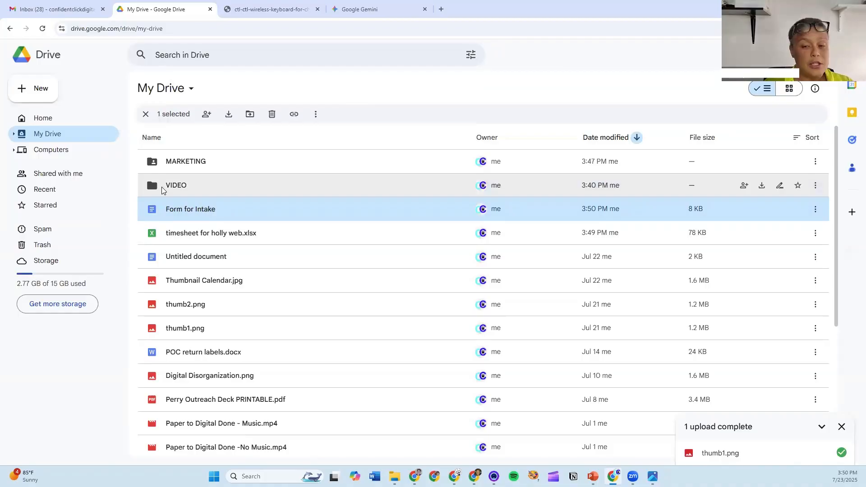
{"action": "mouse_move", "coordinate": [162, 187]}
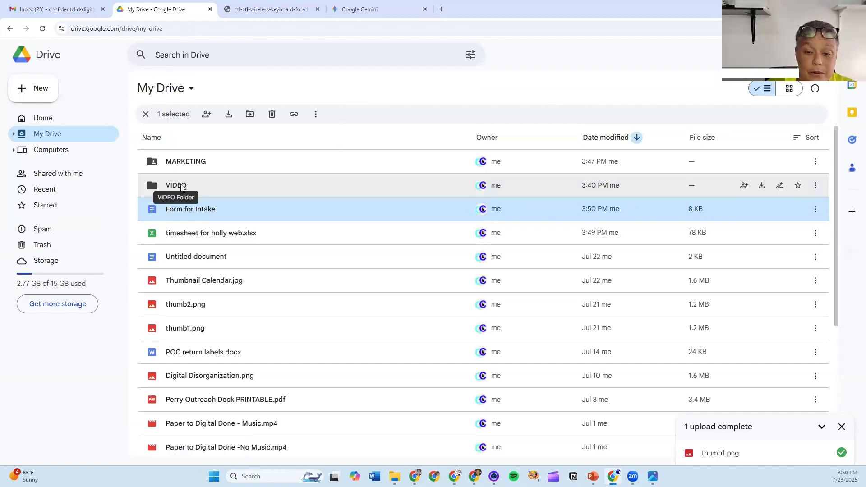
{"action": "right_click", "coordinate": [151, 188]}
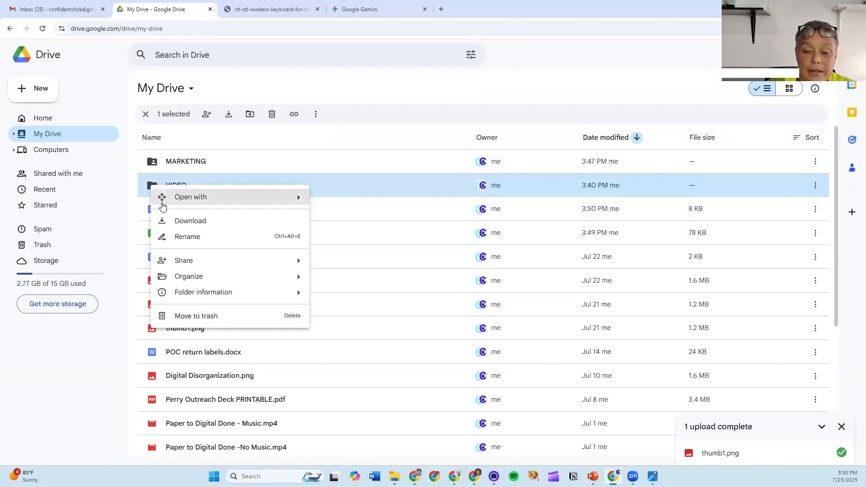
{"action": "mouse_move", "coordinate": [235, 280]}
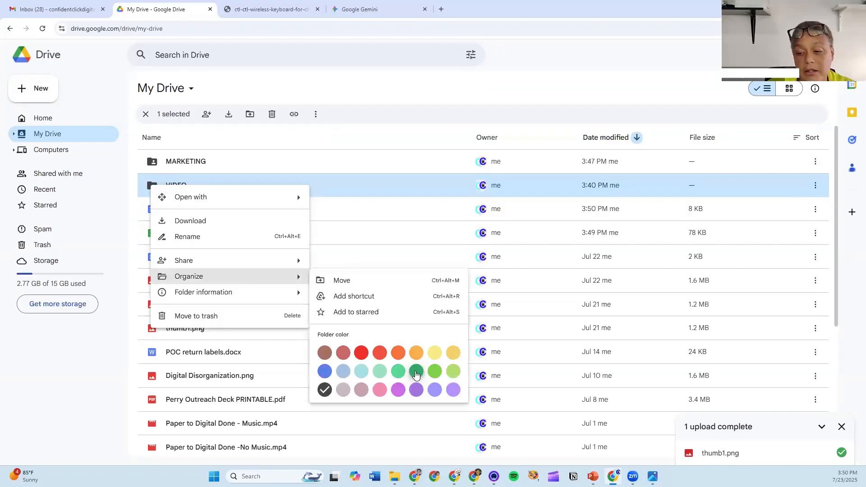
{"action": "left_click", "coordinate": [415, 369]}
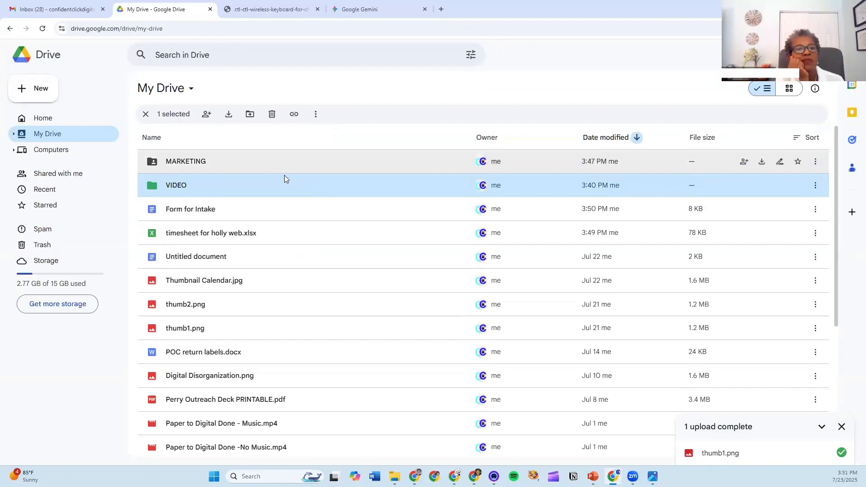
- Set the MARKETING folder's color to red (Cardinal)
{"action": "right_click", "coordinate": [208, 163]}
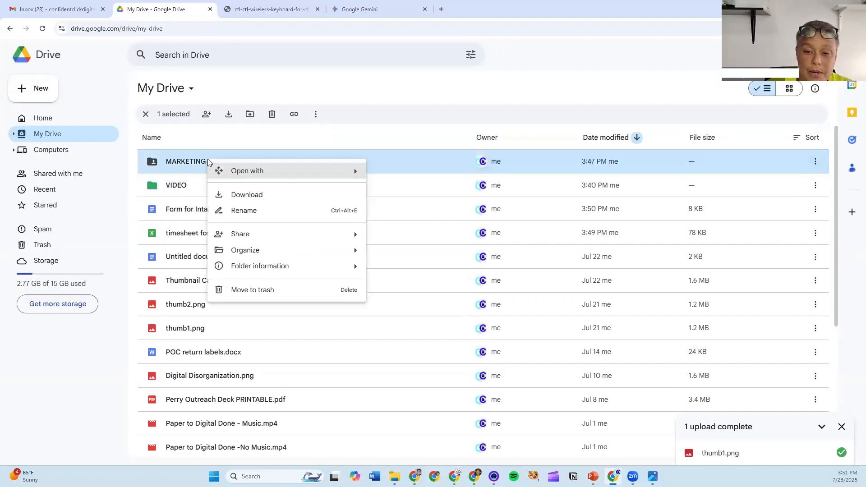
{"action": "mouse_move", "coordinate": [295, 251]}
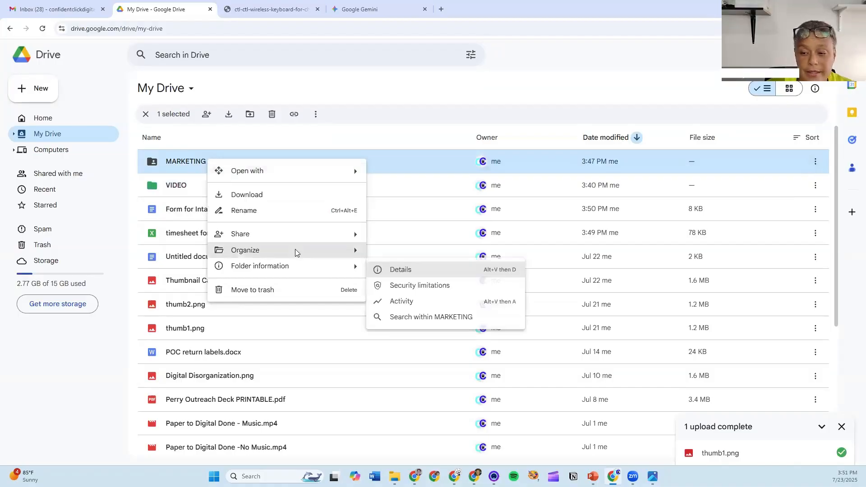
{"action": "left_click", "coordinate": [418, 327]}
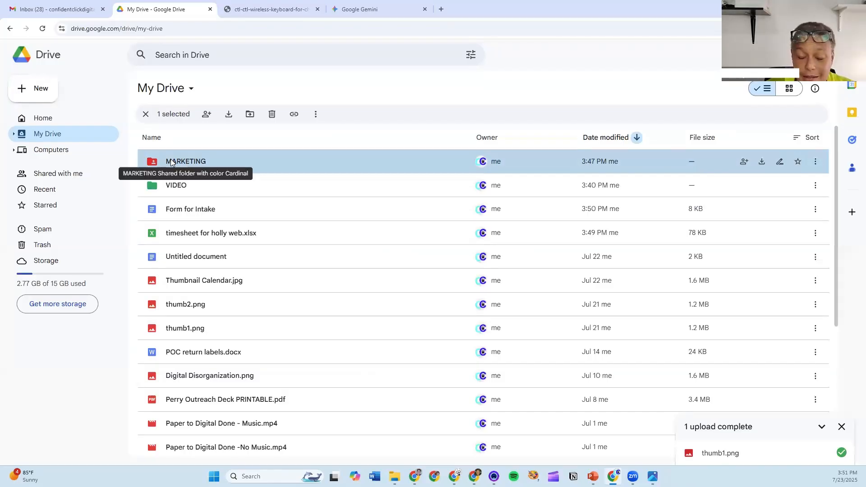
{"action": "left_click", "coordinate": [176, 187]}
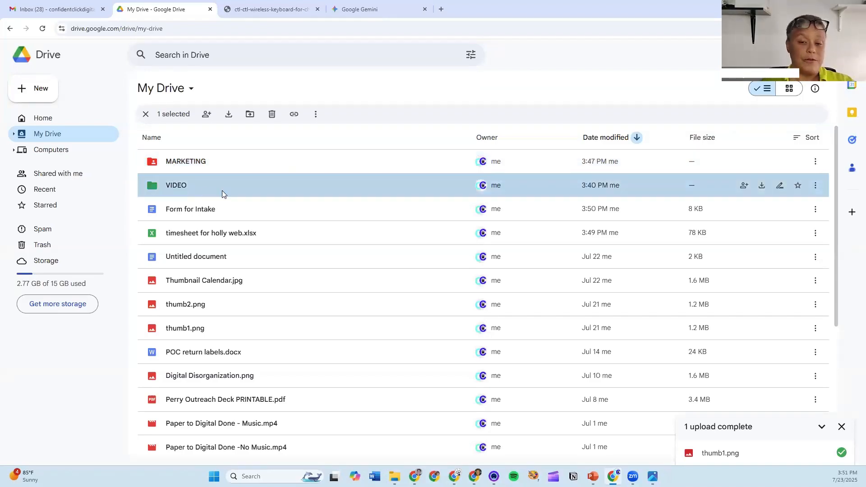
- Rename VIDEO with a video-camera emoji, found by searching 'video', placed before the name
{"action": "right_click", "coordinate": [180, 186]}
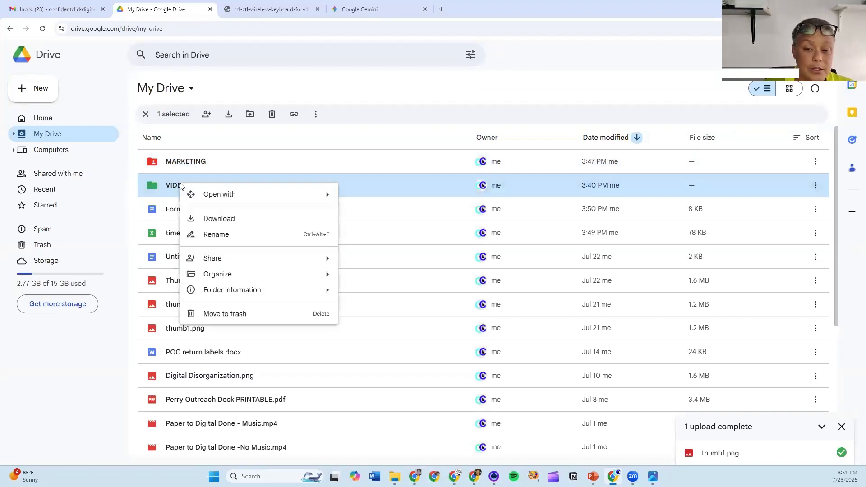
{"action": "left_click", "coordinate": [226, 235]}
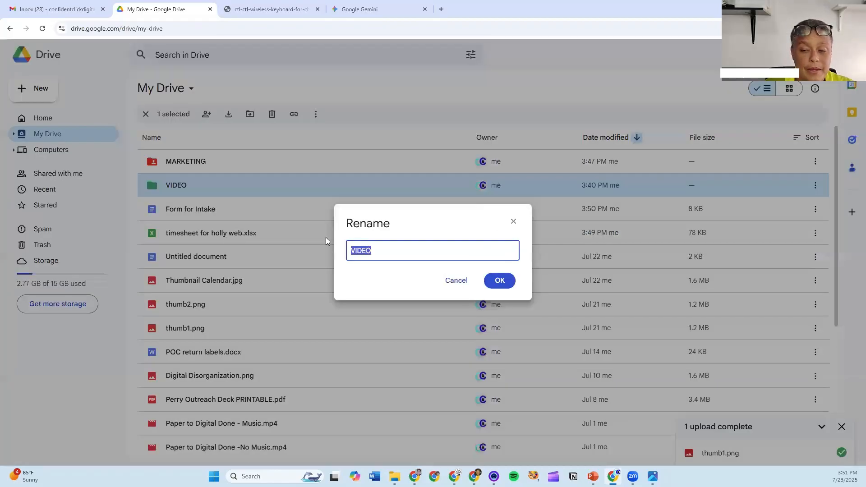
{"action": "left_click", "coordinate": [377, 256]}
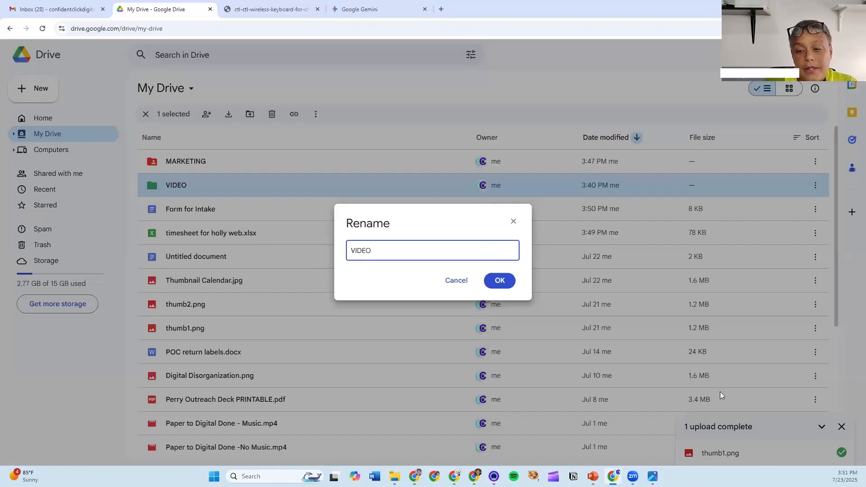
{"action": "right_click", "coordinate": [351, 253]}
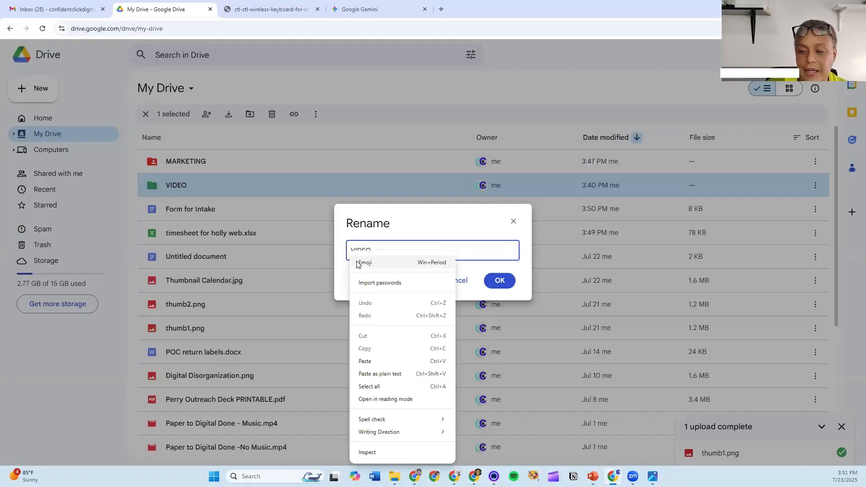
{"action": "left_click", "coordinate": [357, 261]}
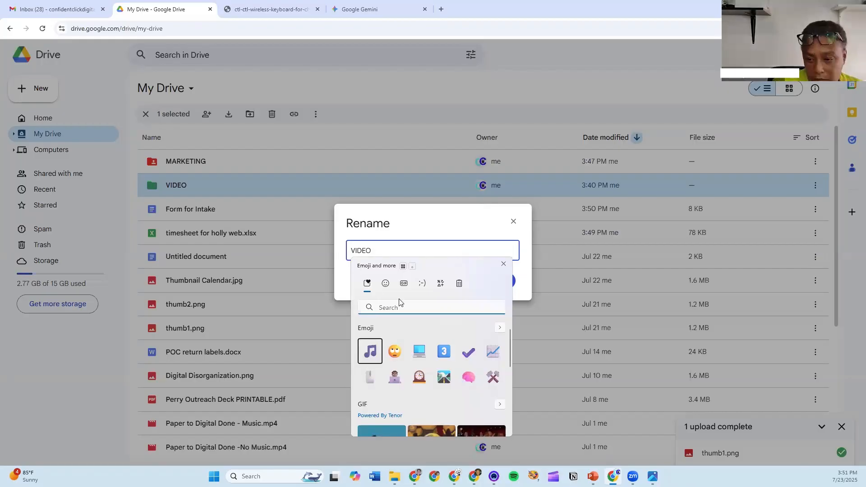
{"action": "type", "text": "vidoe"}
{"action": "key", "text": "BackSpace"}
{"action": "key", "text": "BackSpace"}
{"action": "type", "text": "eo"}
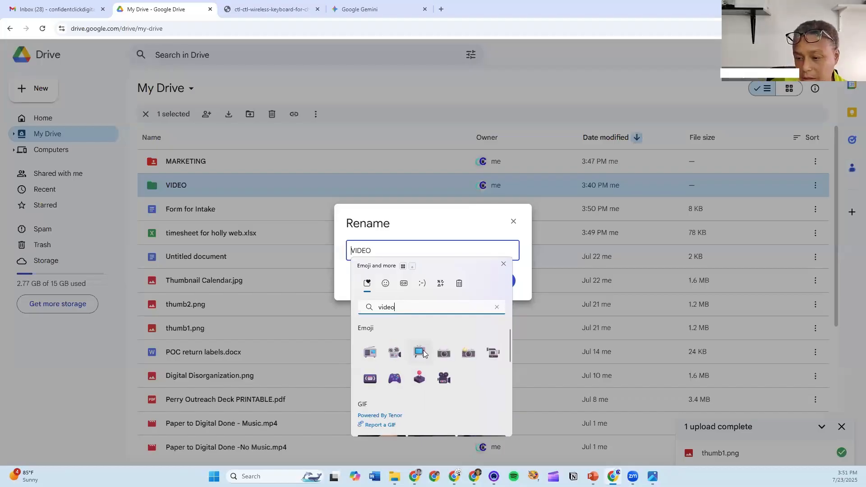
{"action": "left_click", "coordinate": [494, 353]}
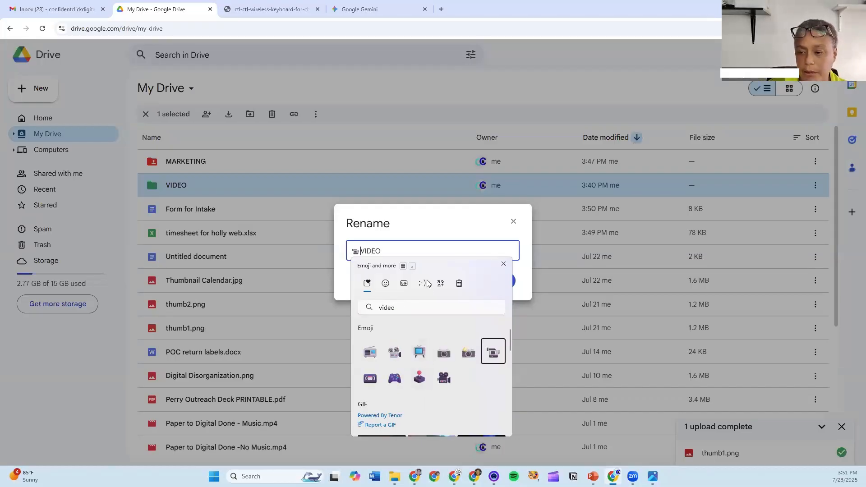
{"action": "left_click", "coordinate": [468, 233]}
{"action": "left_click", "coordinate": [505, 283]}
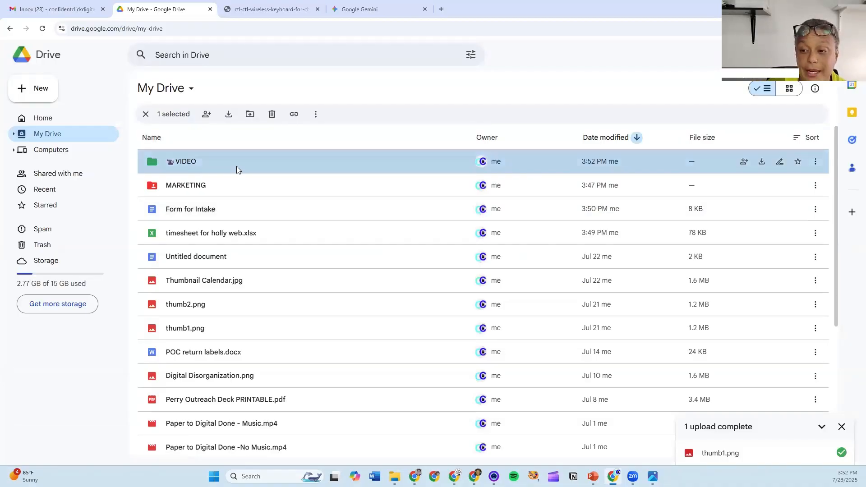
{"action": "left_click", "coordinate": [168, 190]}
- Rename MARKETING to '1 MARKETING' and sort My Drive by name from Z to A
{"action": "right_click", "coordinate": [168, 186]}
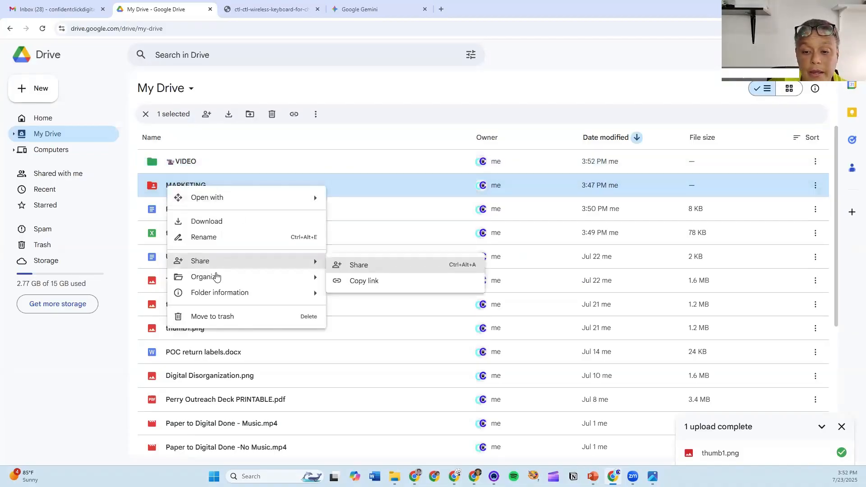
{"action": "left_click", "coordinate": [250, 241]}
{"action": "left_click", "coordinate": [352, 250]}
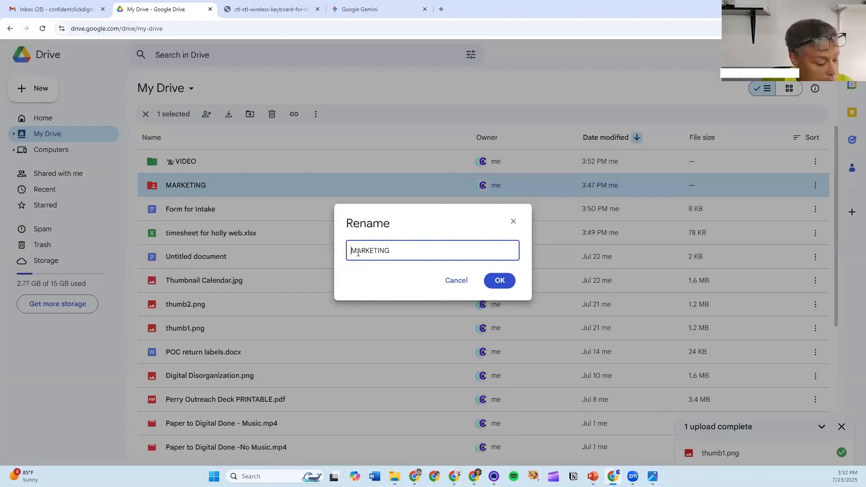
{"action": "type", "text": "1"}
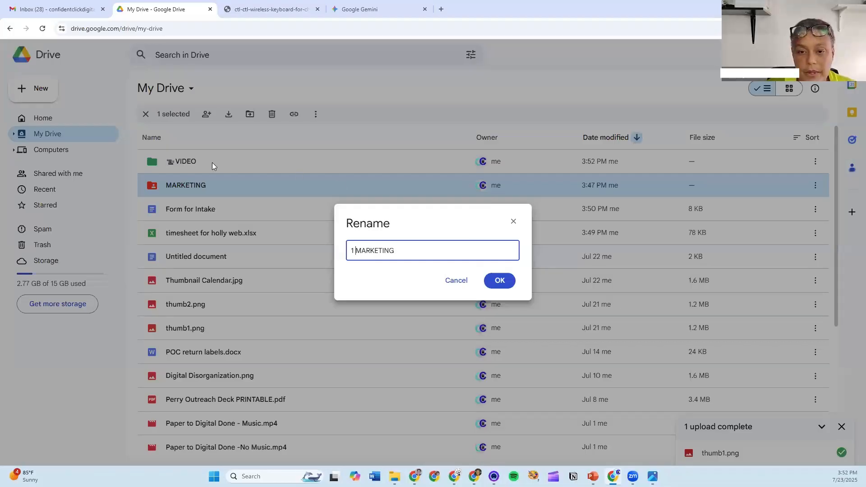
{"action": "key", "text": "Return"}
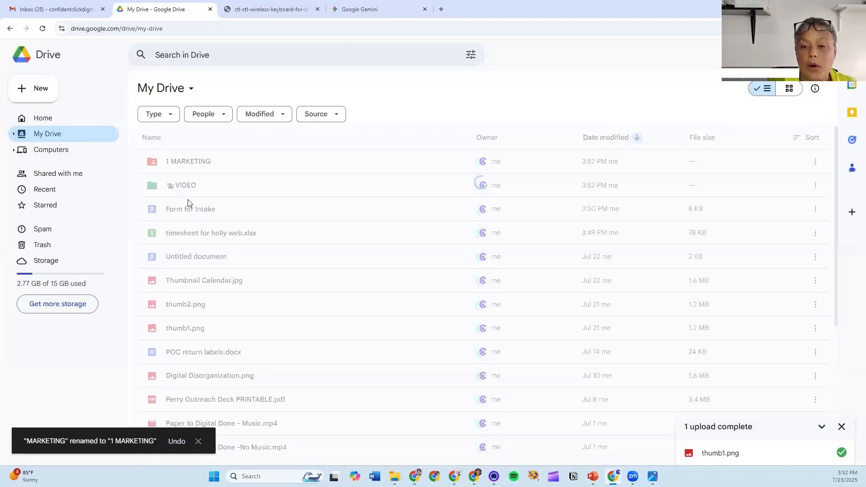
{"action": "left_click", "coordinate": [171, 144]}
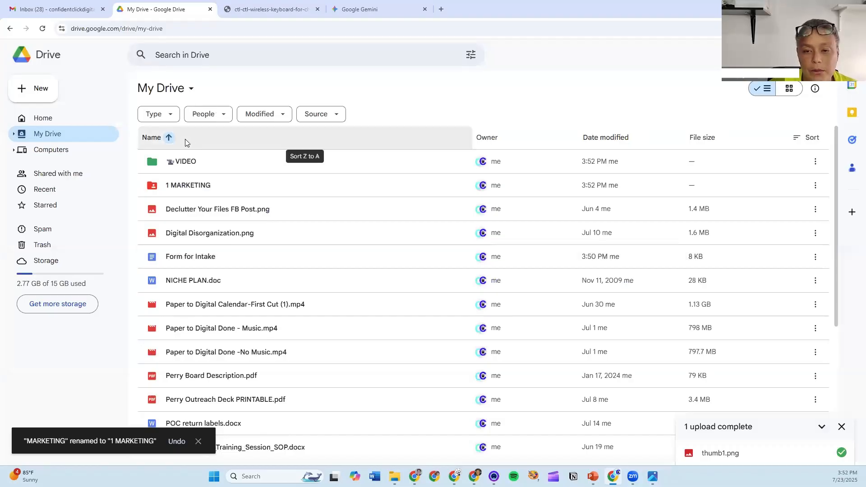
{"action": "left_click", "coordinate": [185, 140]}
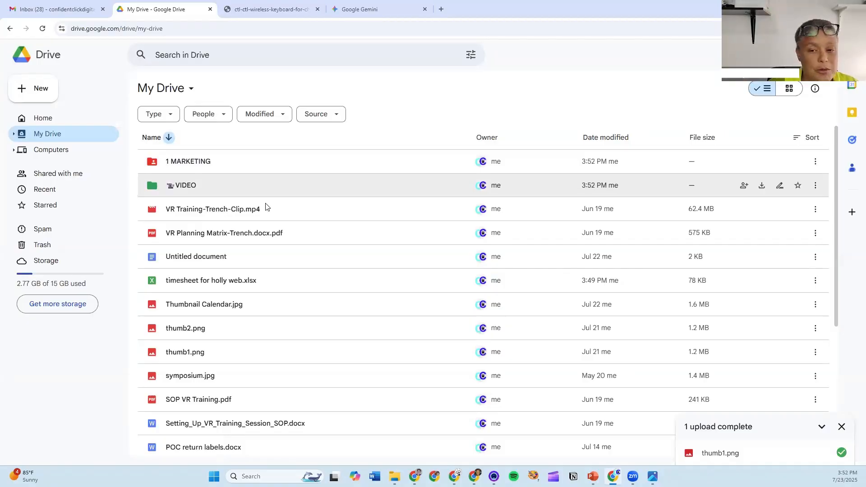
- Create a new folder named '2 FINANCE' and reverse the name sort order
{"action": "left_click", "coordinate": [49, 92]}
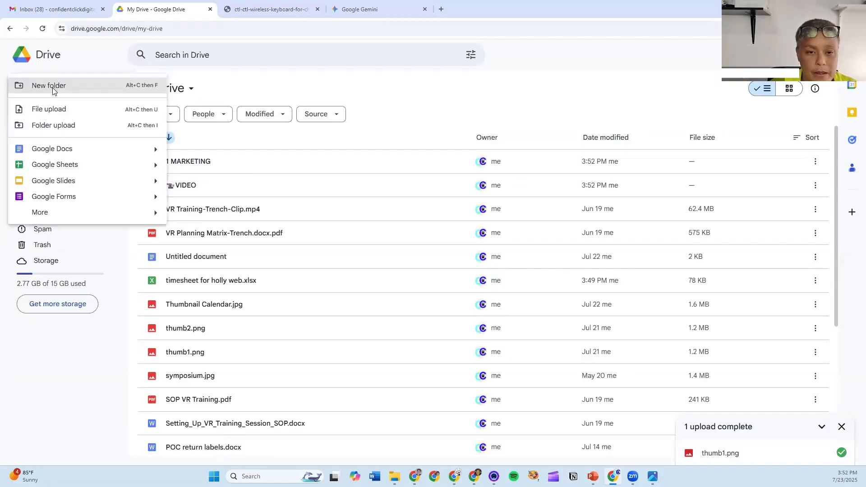
{"action": "left_click", "coordinate": [52, 88]}
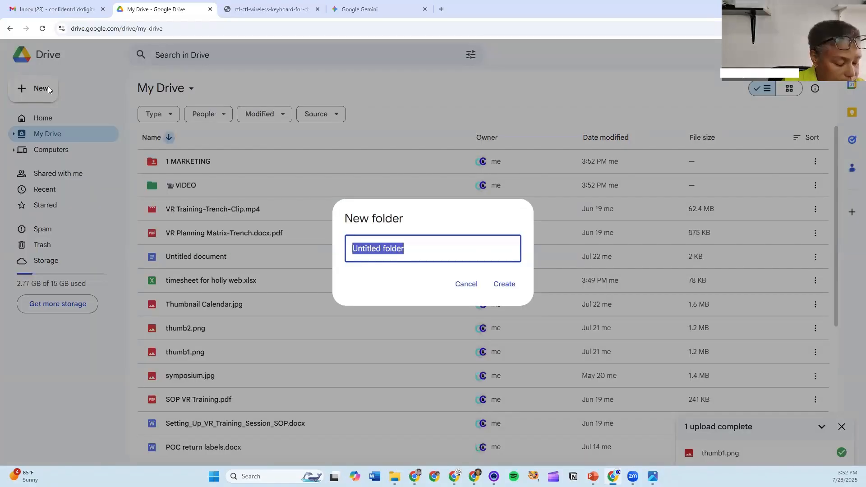
{"action": "type", "text": "FINANCE"}
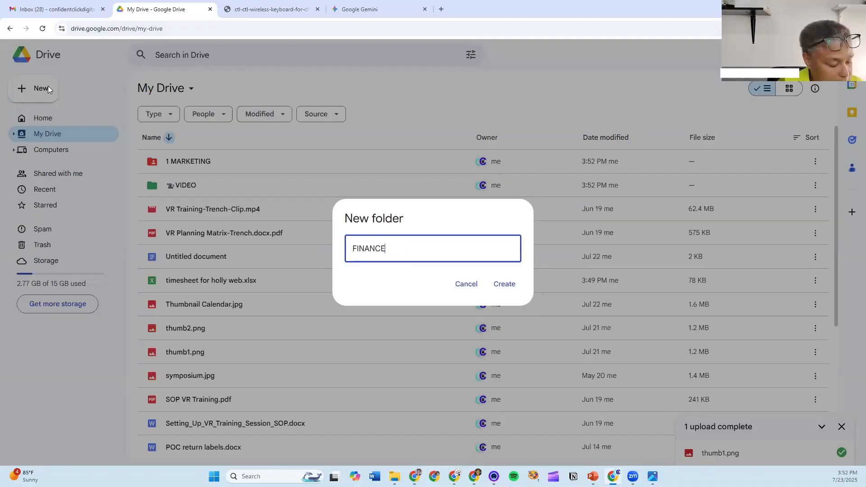
{"action": "key", "text": "Home"}
{"action": "type", "text": "2"}
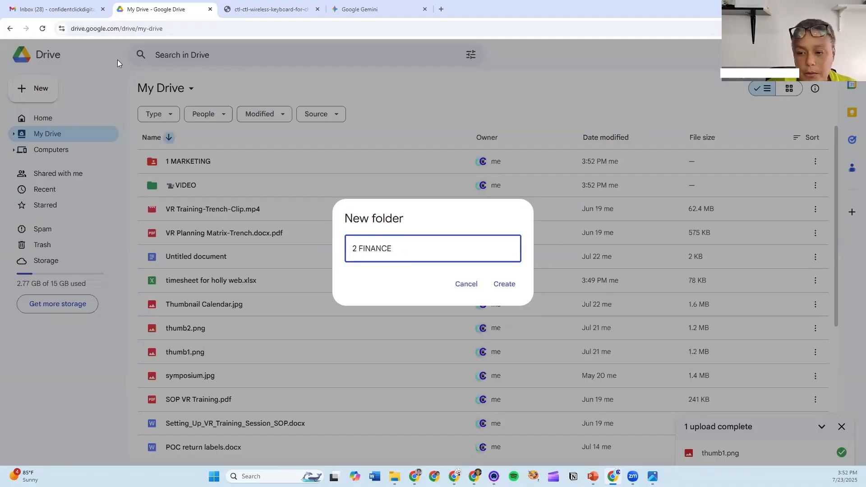
{"action": "left_click", "coordinate": [504, 285]}
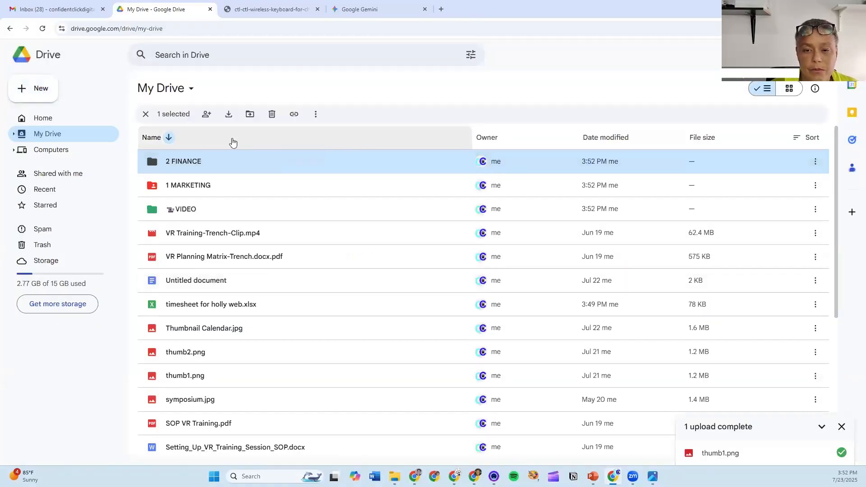
{"action": "left_click", "coordinate": [232, 141]}
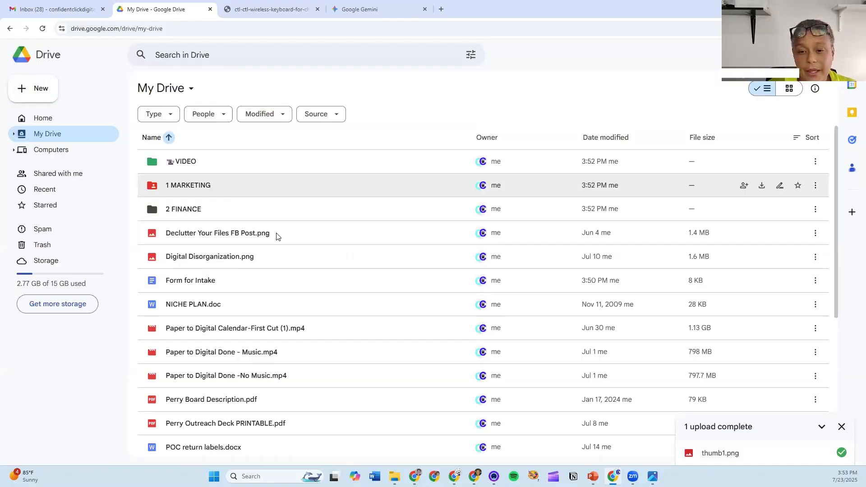
- Star Form for Intake, confirm it appears under Starred, then return to My Drive
{"action": "left_click", "coordinate": [247, 282]}
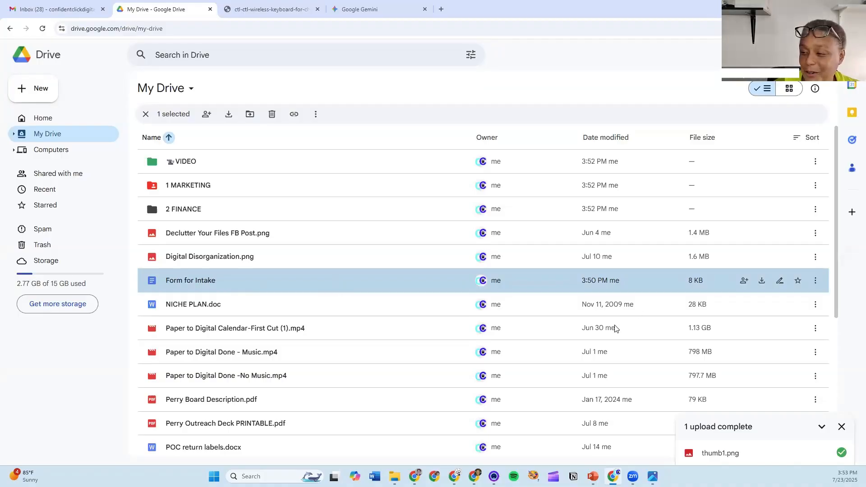
{"action": "right_click", "coordinate": [253, 279]}
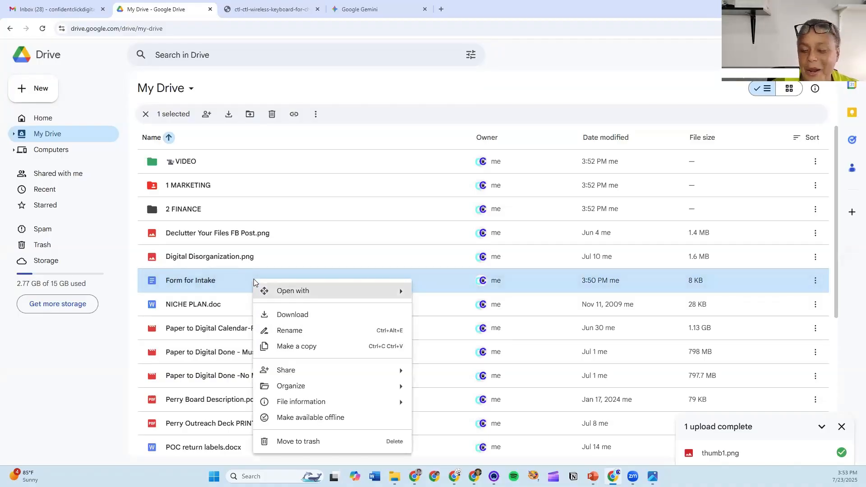
{"action": "mouse_move", "coordinate": [302, 384]}
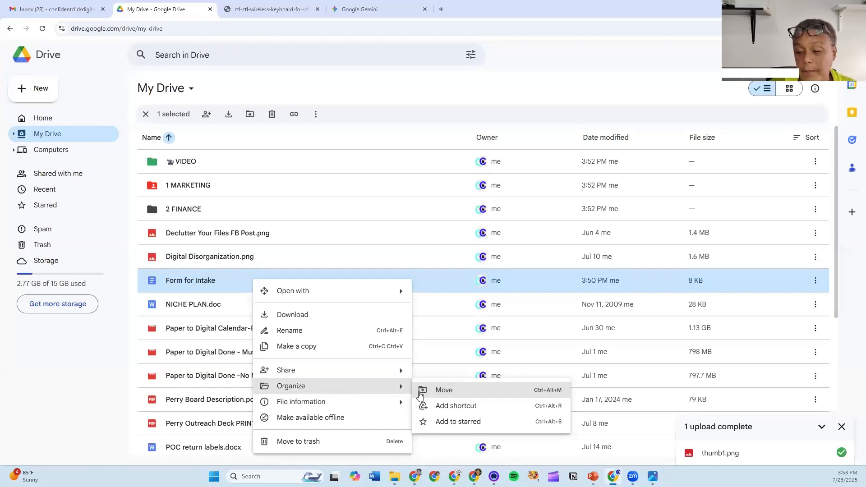
{"action": "left_click", "coordinate": [448, 423]}
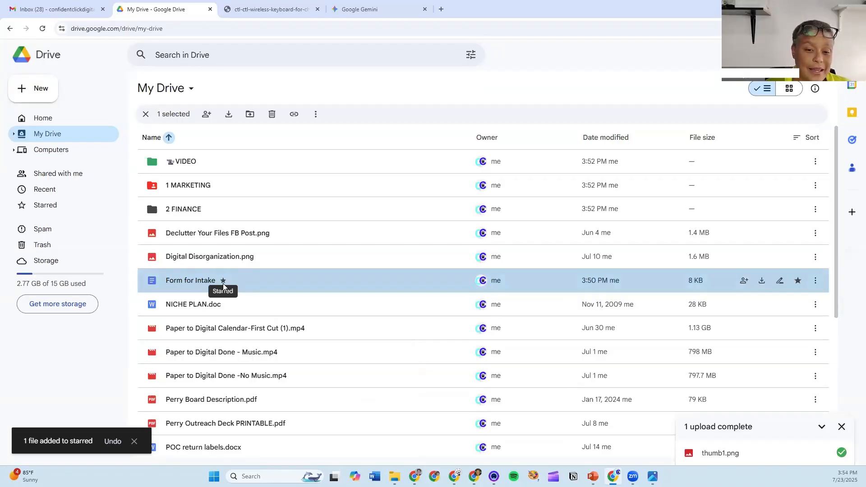
{"action": "left_click", "coordinate": [37, 209]}
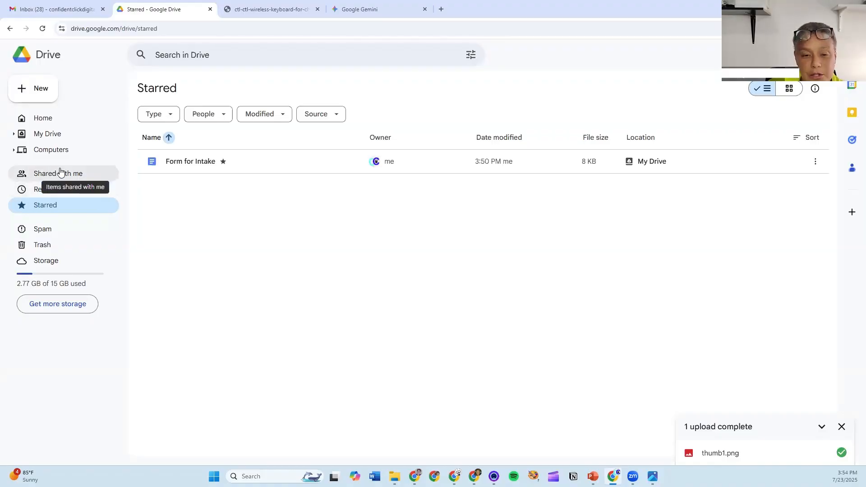
{"action": "left_click", "coordinate": [49, 136]}
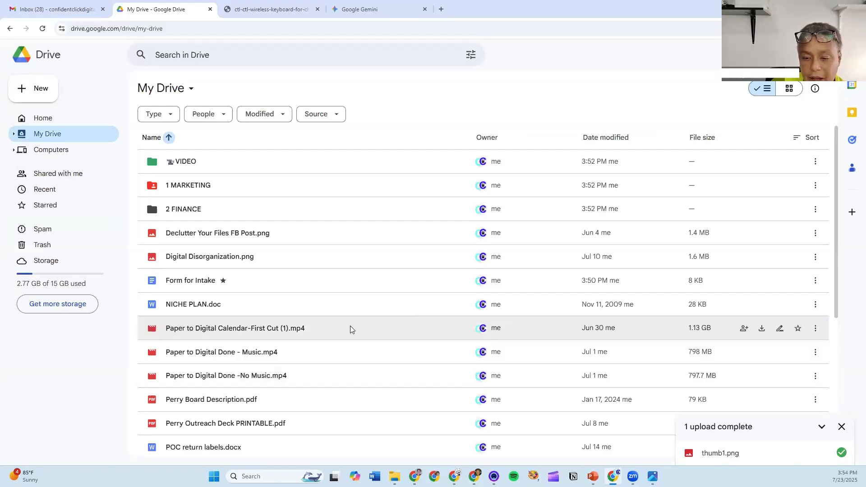
{"action": "scroll", "coordinate": [351, 327], "scroll_direction": "down", "scroll_amount": 4}
{"action": "scroll", "coordinate": [350, 331], "scroll_direction": "down", "scroll_amount": 1}
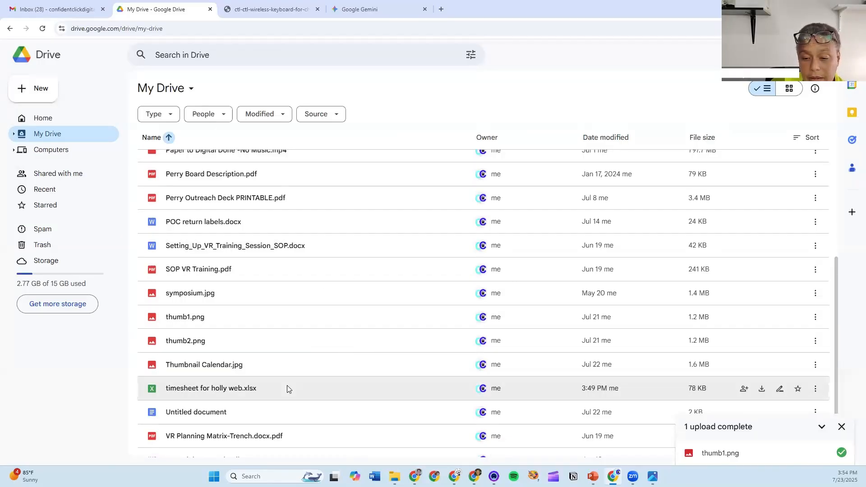
{"action": "scroll", "coordinate": [243, 302], "scroll_direction": "up", "scroll_amount": 3}
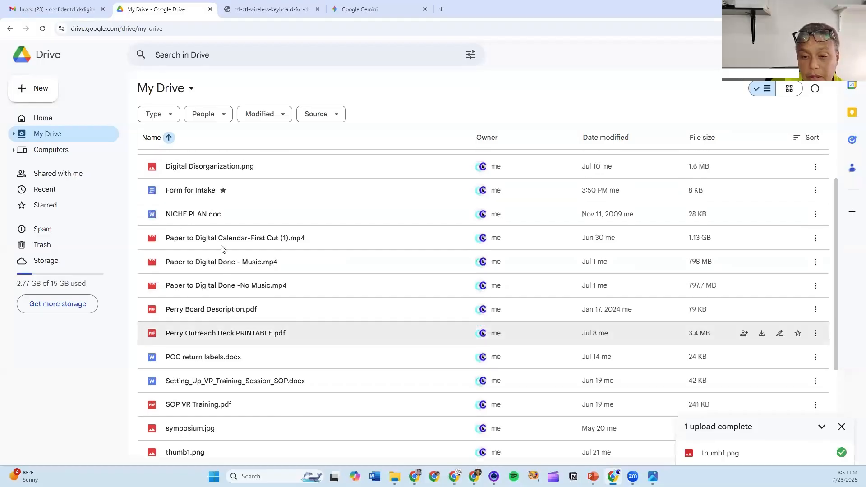
{"action": "left_click", "coordinate": [218, 214]}
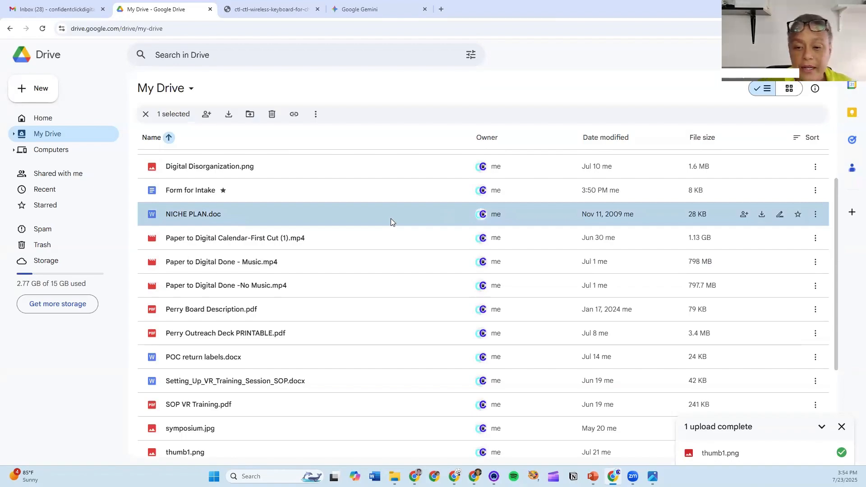
{"action": "scroll", "coordinate": [391, 218], "scroll_direction": "up", "scroll_amount": 2}
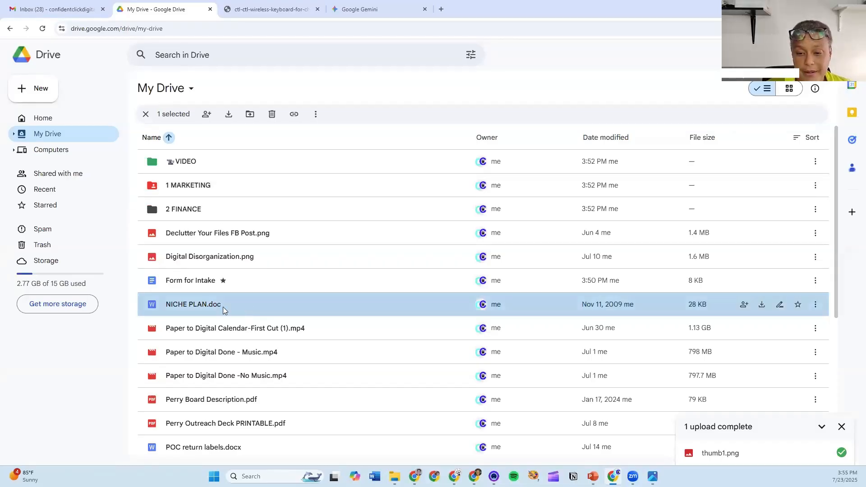
- Move NICHE PLAN.doc into the 1 MARKETING folder and open that folder
{"action": "right_click", "coordinate": [329, 307]}
{"action": "mouse_move", "coordinate": [358, 235]}
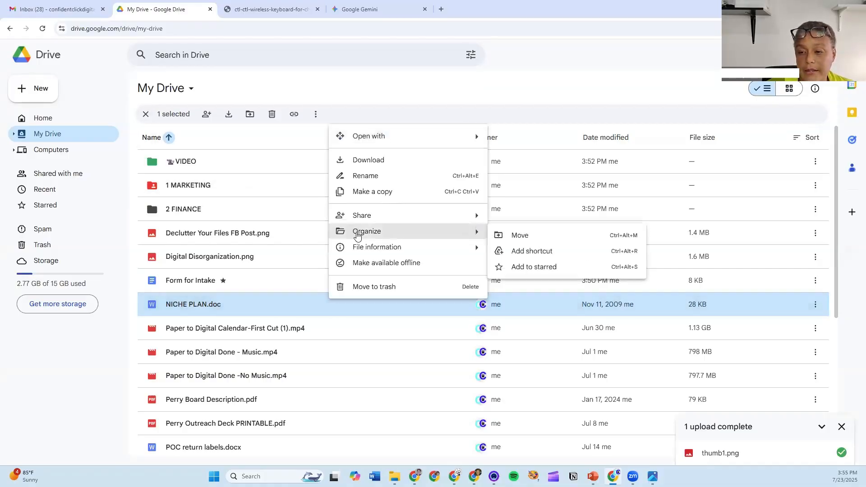
{"action": "left_click", "coordinate": [531, 239]}
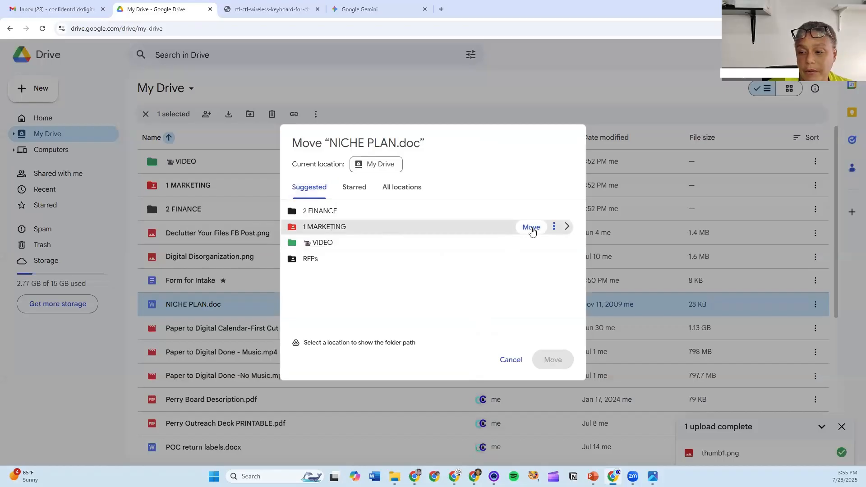
{"action": "left_click", "coordinate": [532, 228]}
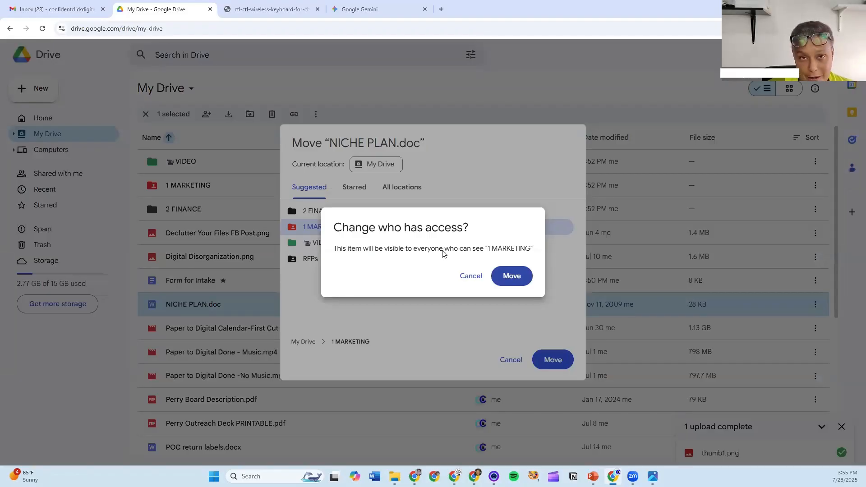
{"action": "left_click", "coordinate": [509, 280]}
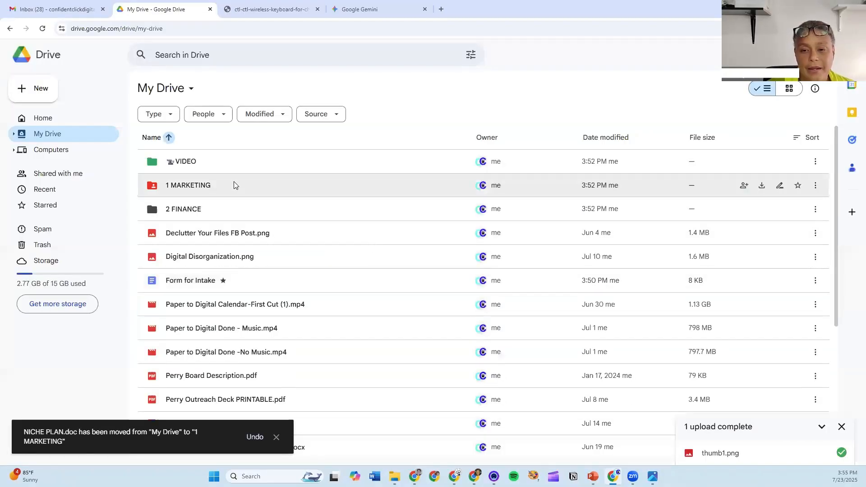
{"action": "double_click", "coordinate": [234, 185]}
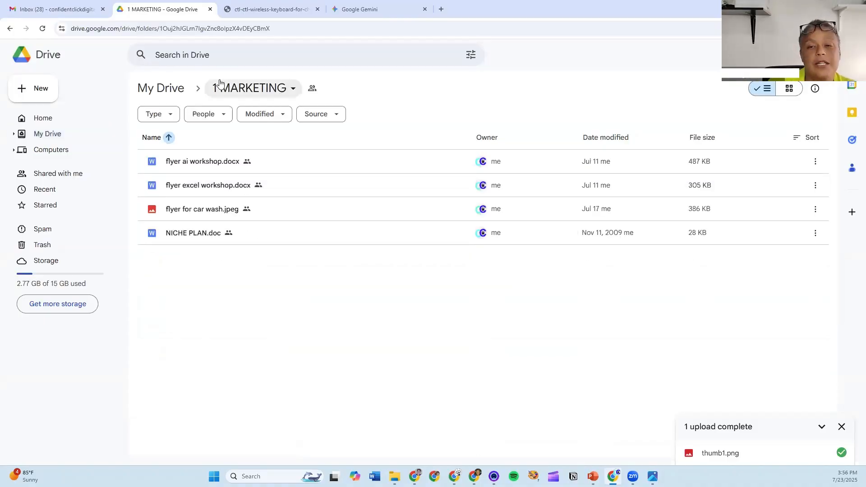
- Add a shortcut to NICHE PLAN.doc into the VIDEO folder via Organize > Add shortcut
{"action": "left_click", "coordinate": [289, 237]}
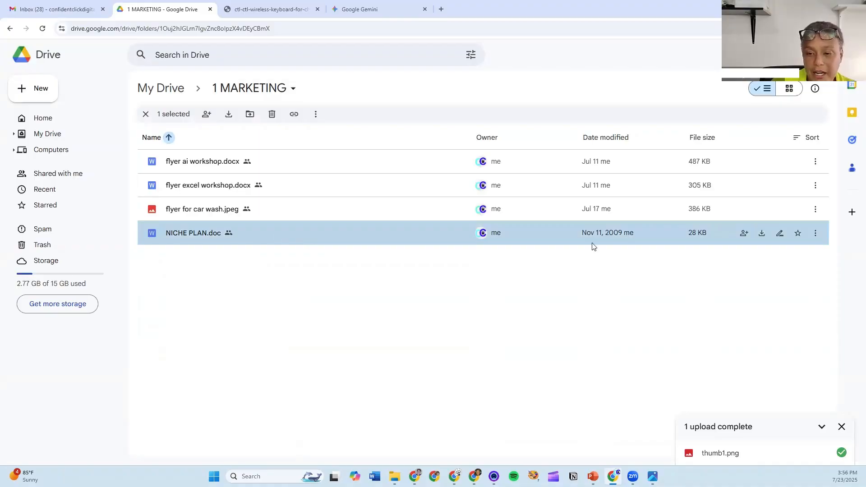
{"action": "right_click", "coordinate": [331, 232]}
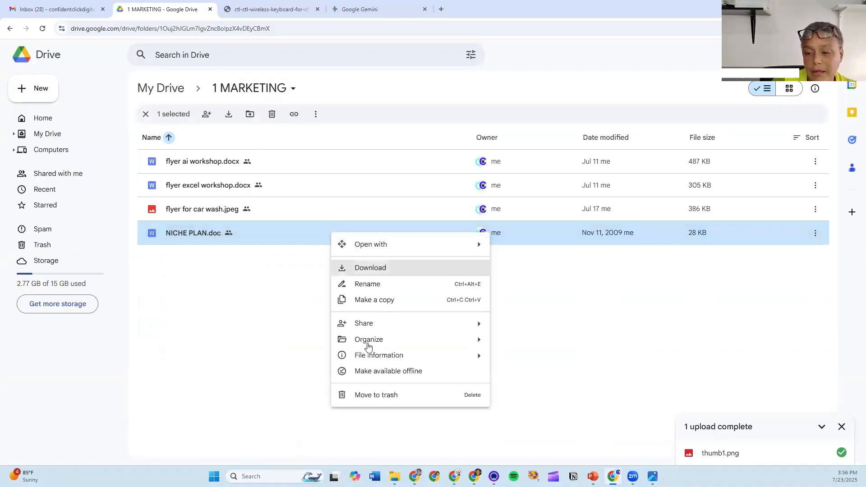
{"action": "mouse_move", "coordinate": [368, 340]}
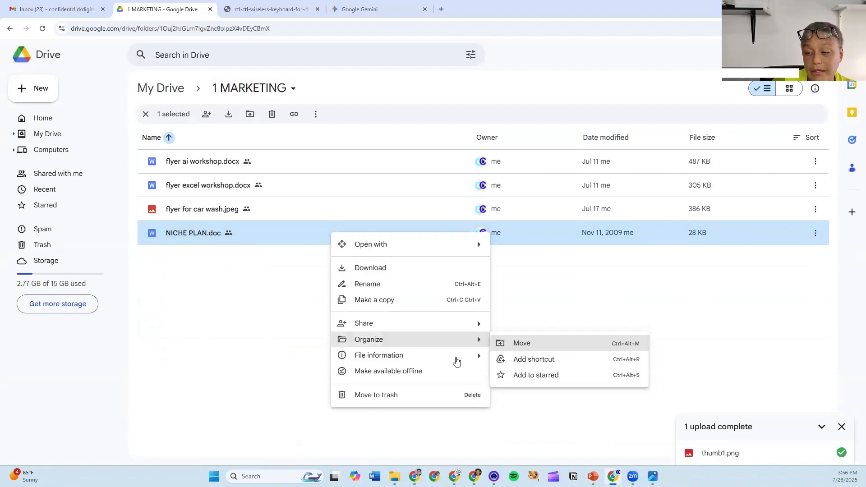
{"action": "left_click", "coordinate": [518, 361]}
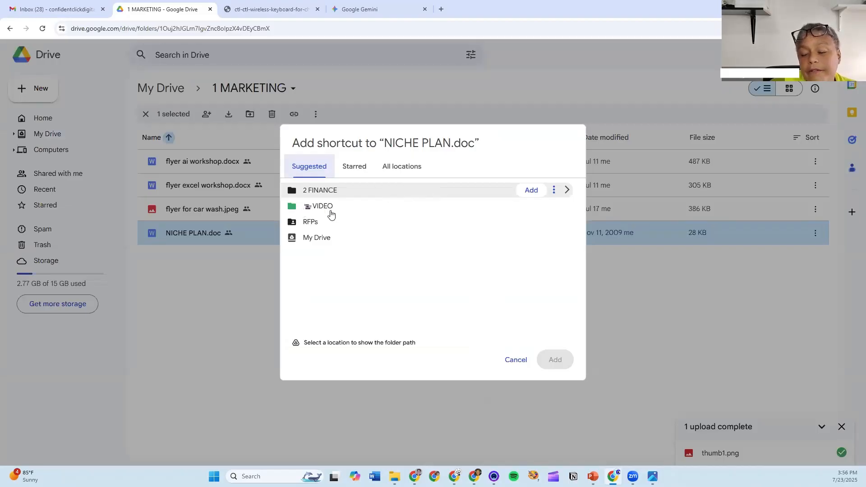
{"action": "left_click", "coordinate": [544, 211]}
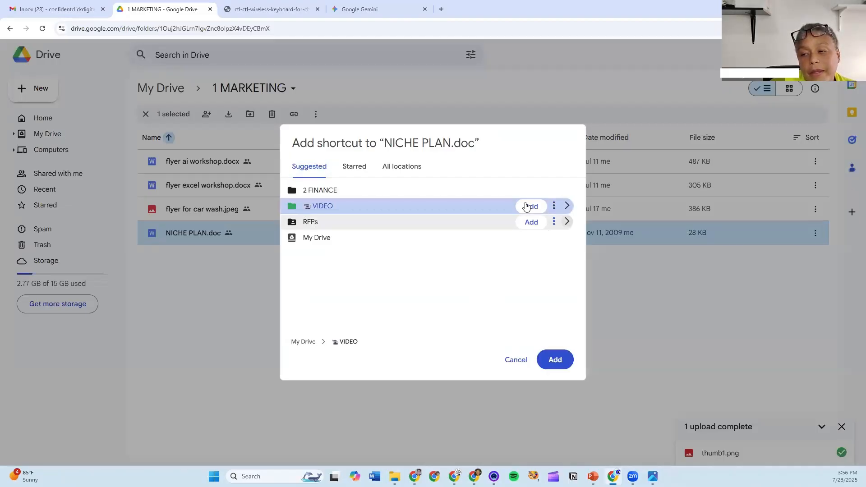
{"action": "left_click", "coordinate": [531, 207]}
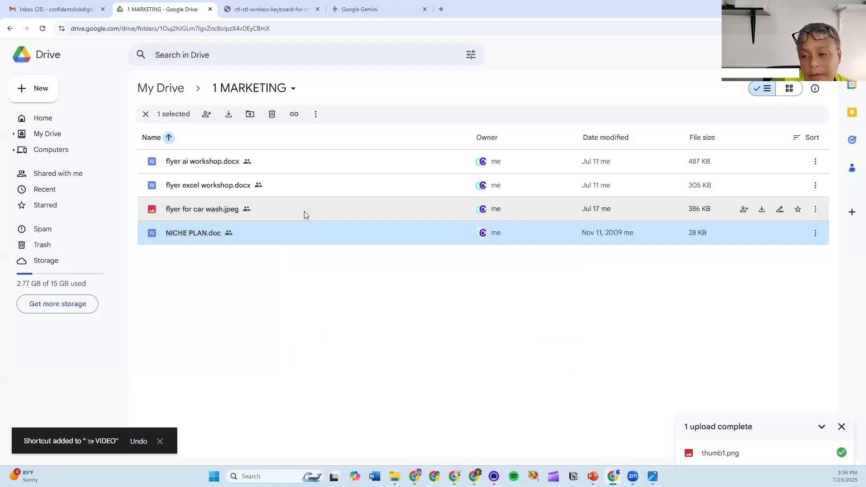
- Open NICHE PLAN.doc, close it, and return to My Drive
{"action": "double_click", "coordinate": [195, 233]}
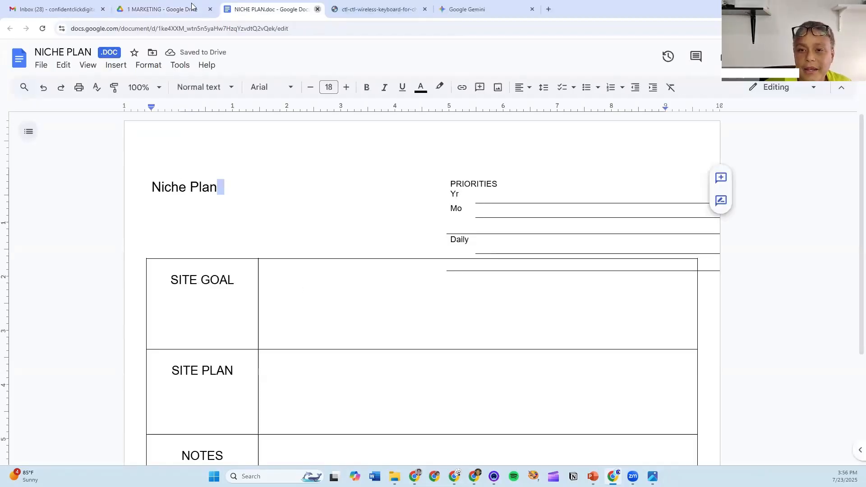
{"action": "left_click", "coordinate": [318, 9]}
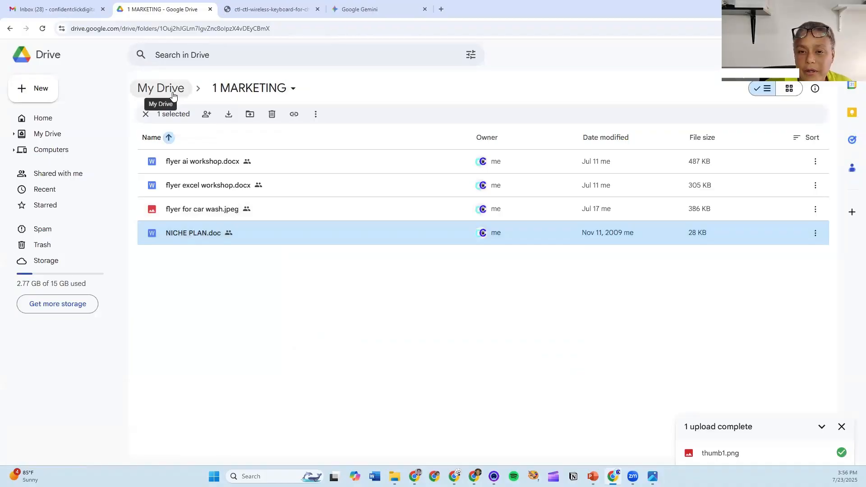
{"action": "left_click", "coordinate": [38, 135]}
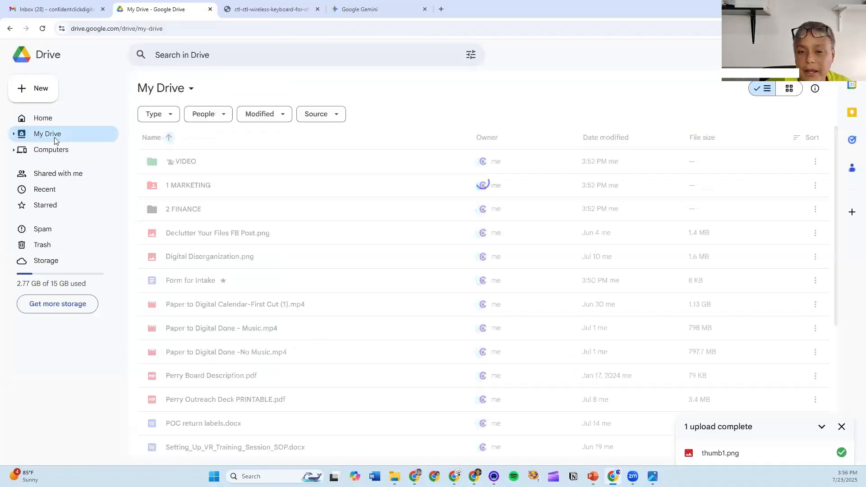
- Open the VIDEO folder and the NICHE PLAN.doc shortcut inside it
{"action": "left_click", "coordinate": [176, 164]}
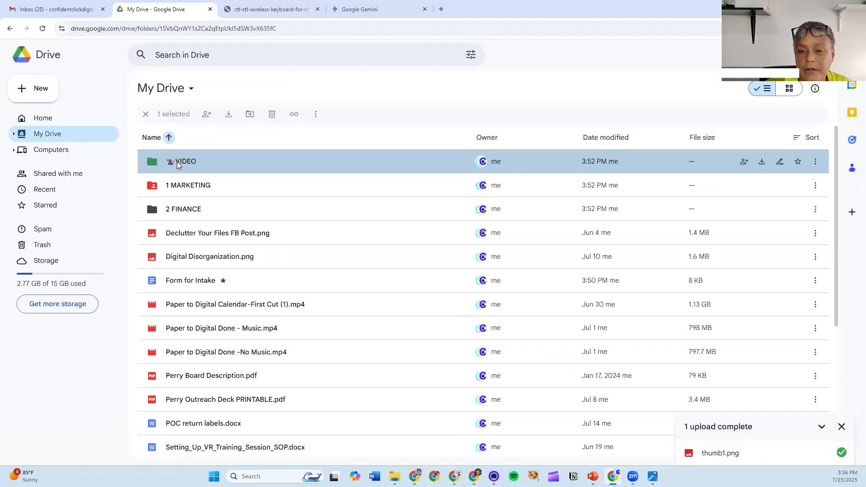
{"action": "double_click", "coordinate": [177, 161]}
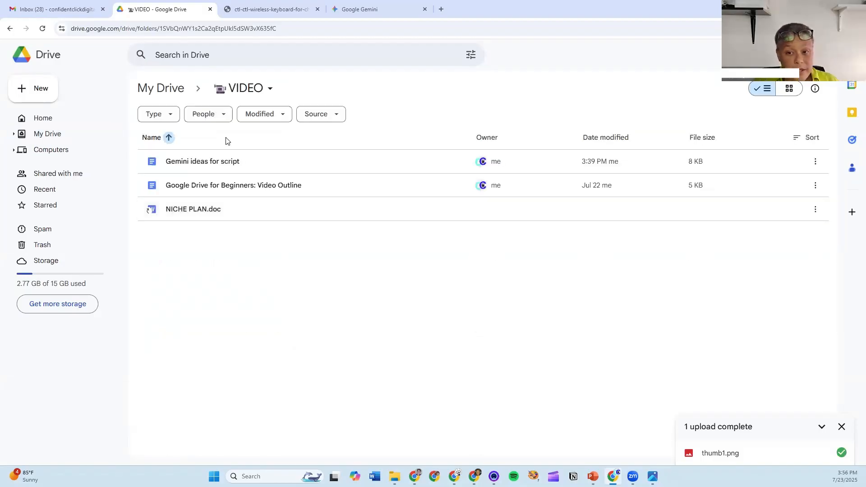
{"action": "mouse_move", "coordinate": [149, 215]}
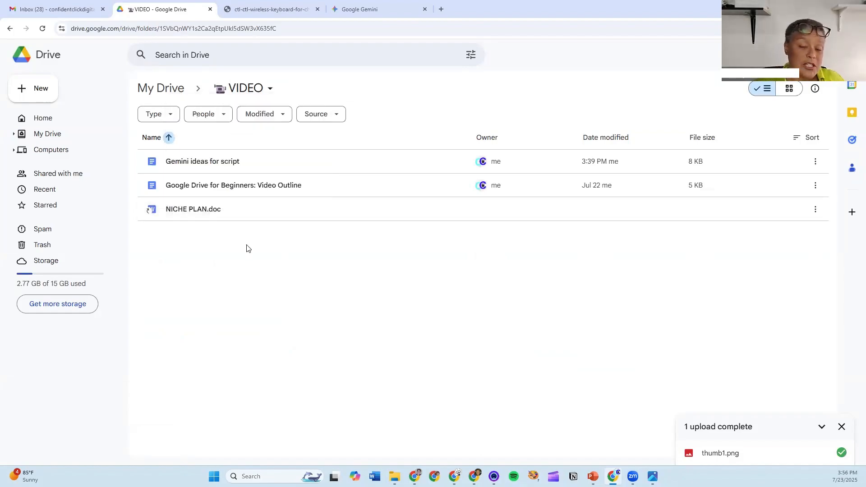
{"action": "double_click", "coordinate": [191, 202]}
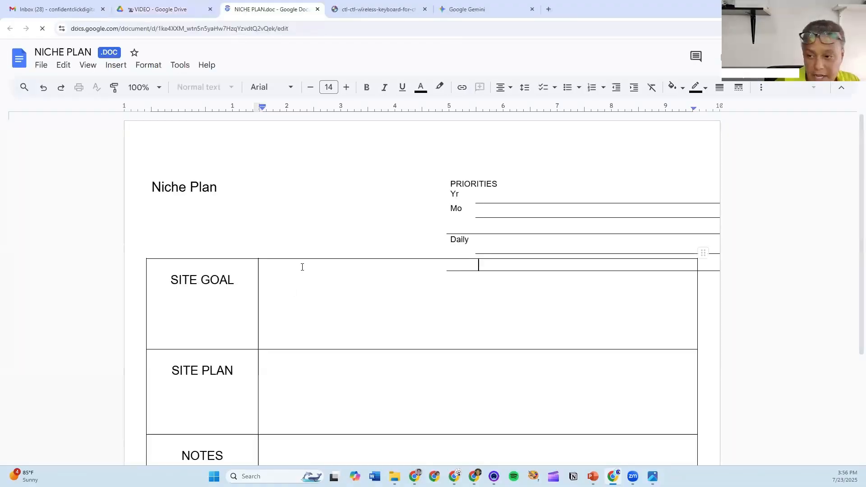
- Edit the Yr line, dismissing the save-as-DOCX notice and typing 0005
{"action": "left_click", "coordinate": [577, 199]}
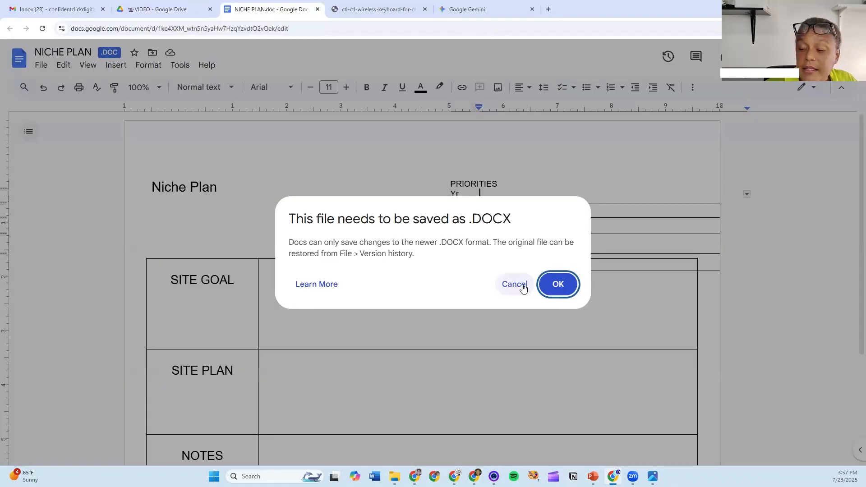
{"action": "left_click", "coordinate": [523, 289]}
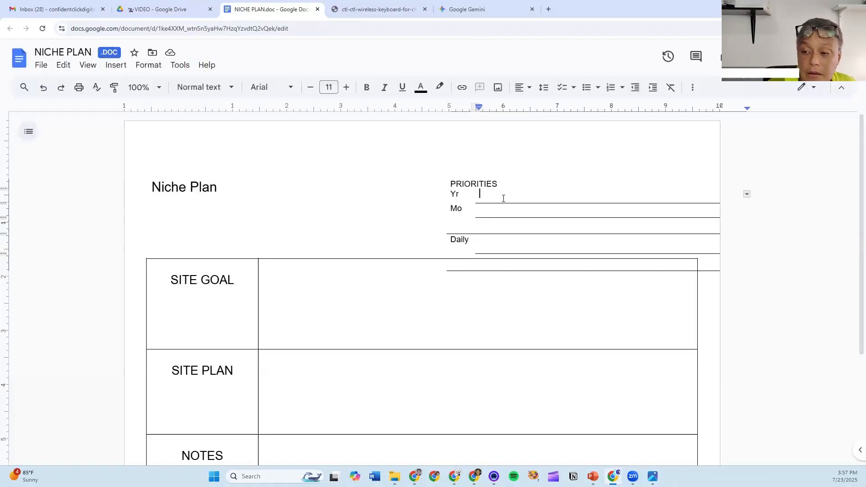
{"action": "type", "text": "0"}
{"action": "type", "text": "00"}
{"action": "type", "text": "5"}
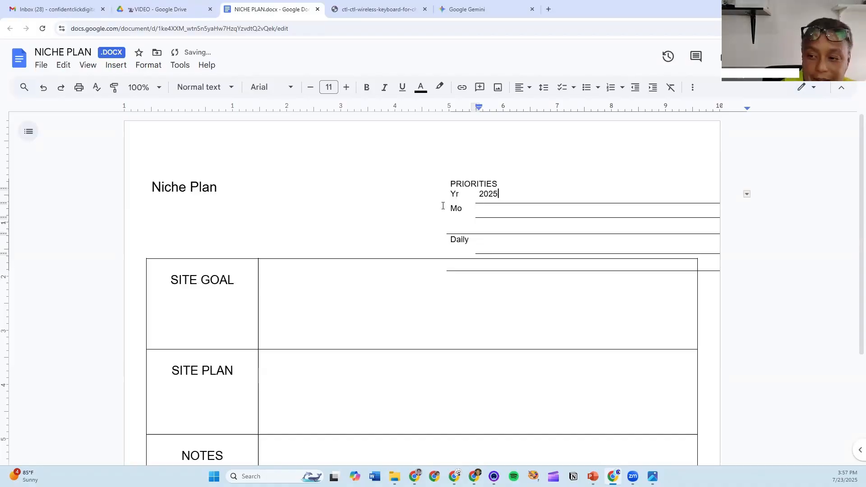
{"action": "left_click", "coordinate": [488, 223]}
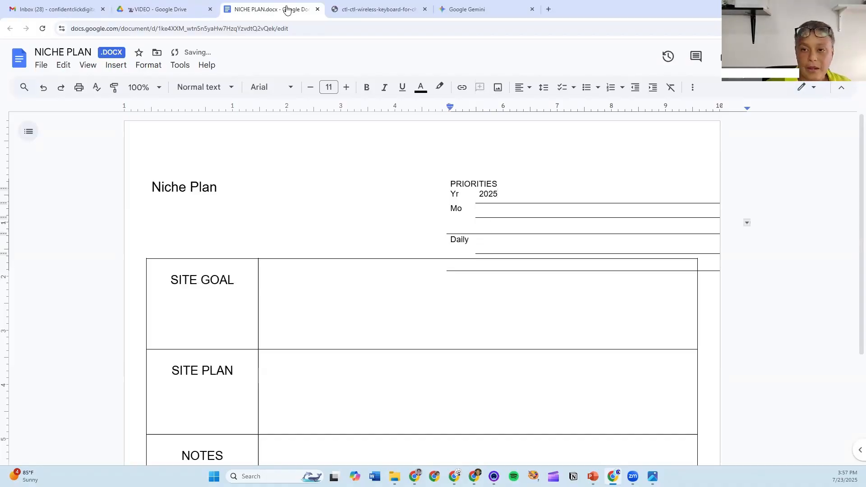
- Color the year 2025 red, then close the NICHE PLAN document
{"action": "double_click", "coordinate": [487, 195]}
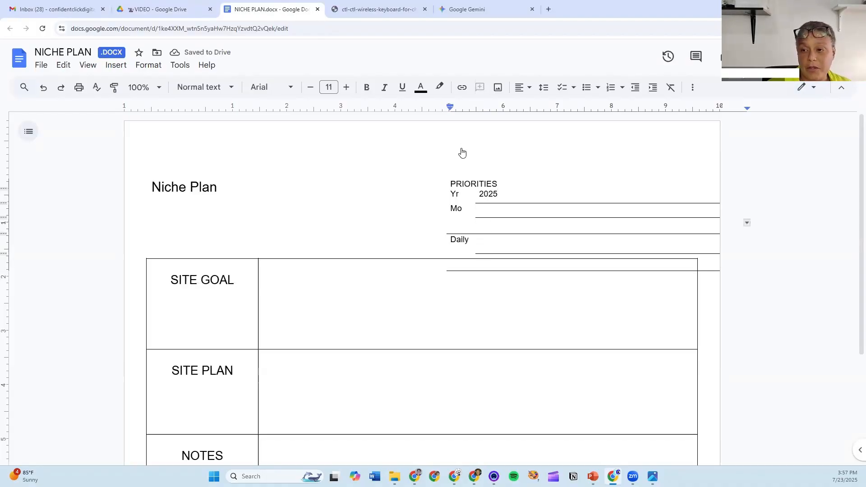
{"action": "left_click", "coordinate": [421, 87]}
{"action": "left_click", "coordinate": [433, 119]}
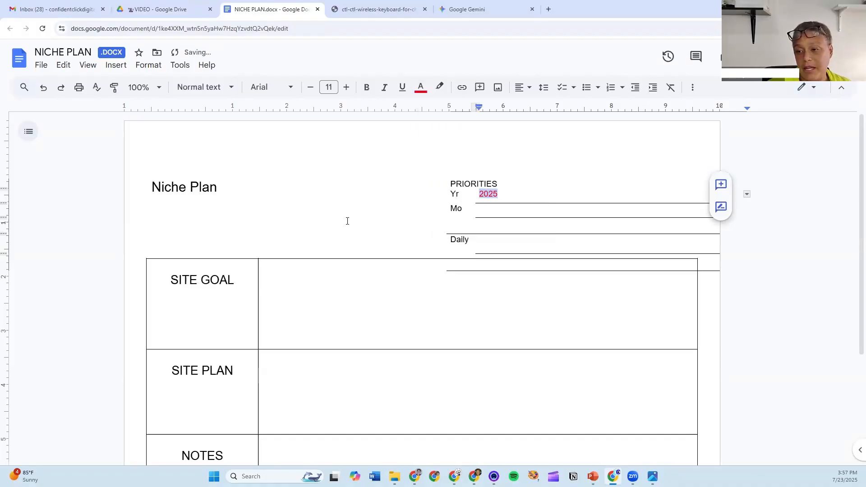
{"action": "left_click", "coordinate": [391, 300]}
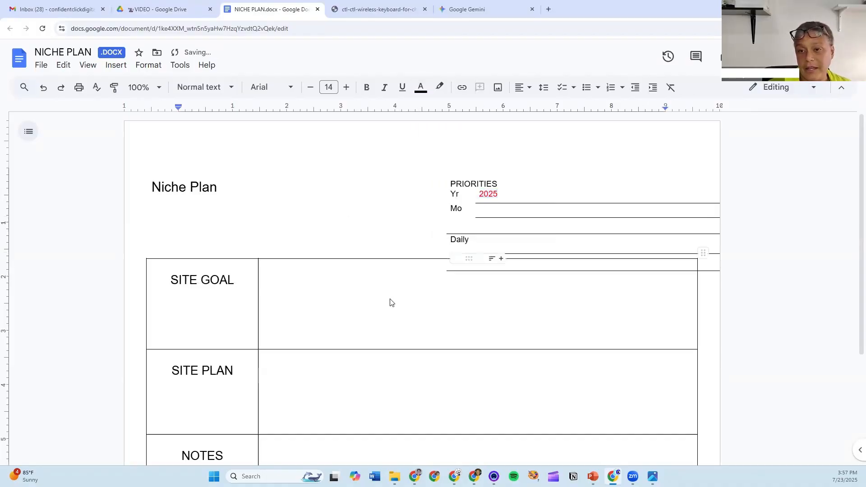
{"action": "left_click", "coordinate": [318, 12]}
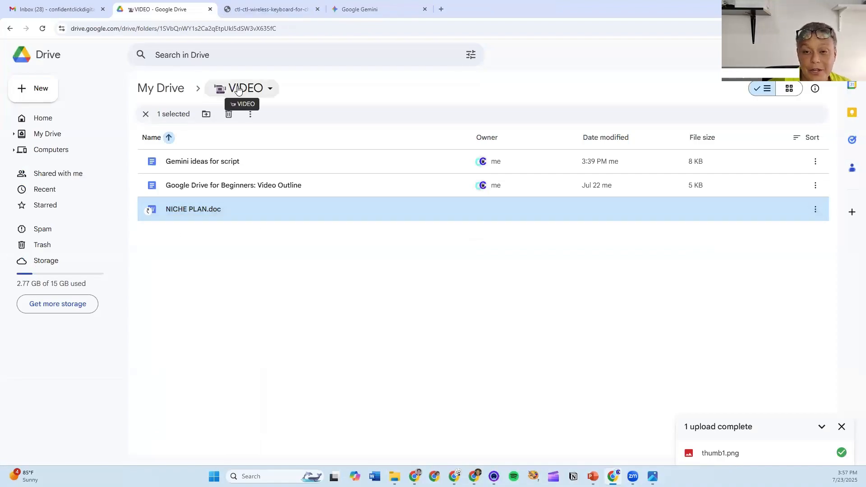
- Open NICHE PLAN.docx from the 1 MARKETING folder, then return to the Drive tab
{"action": "left_click", "coordinate": [53, 134]}
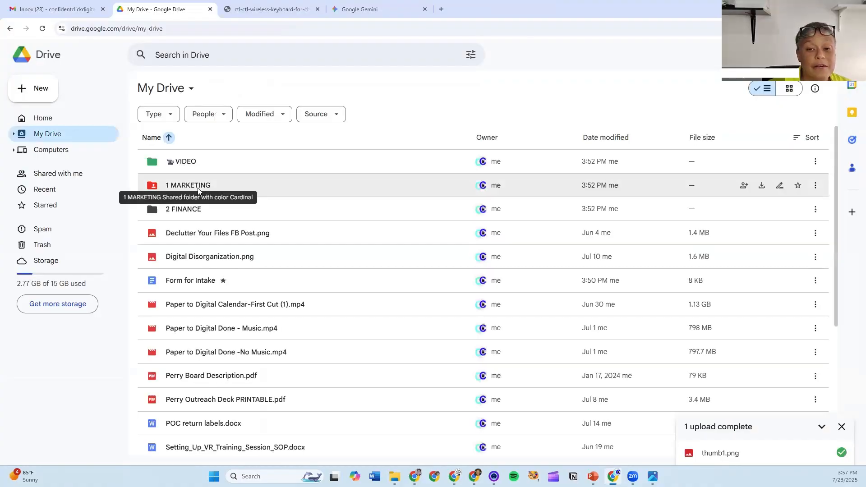
{"action": "double_click", "coordinate": [199, 189]}
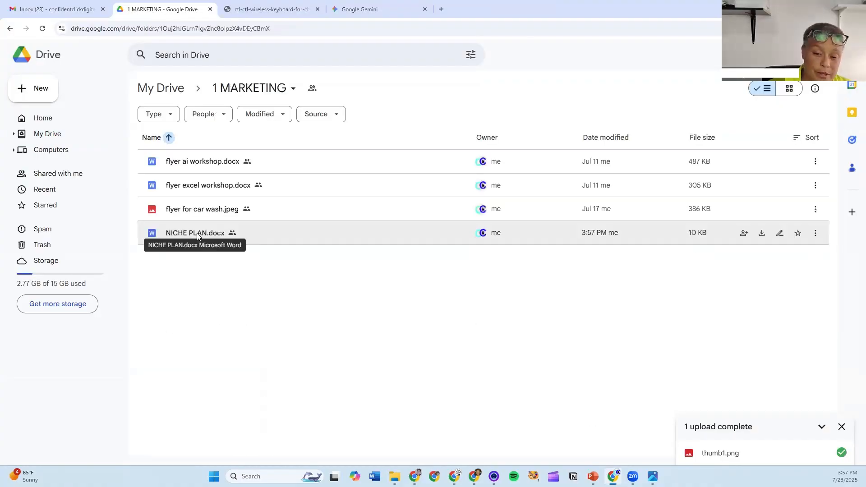
{"action": "double_click", "coordinate": [198, 234]}
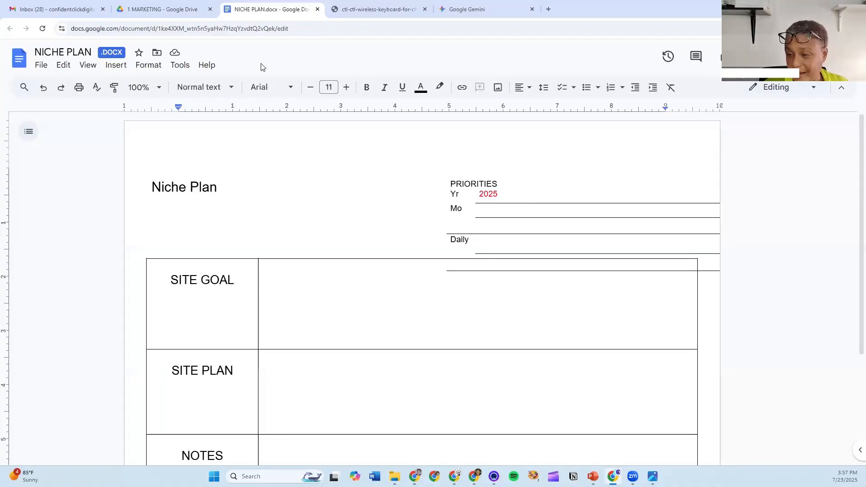
{"action": "left_click", "coordinate": [271, 200]}
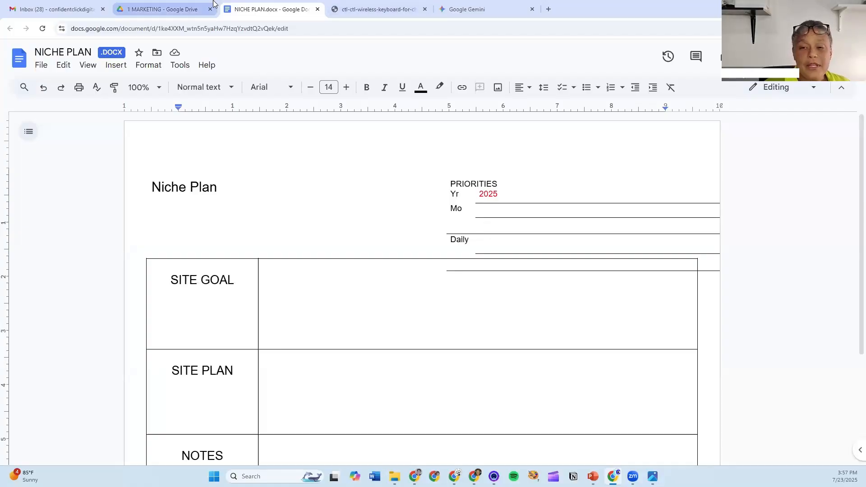
{"action": "left_click", "coordinate": [164, 9]}
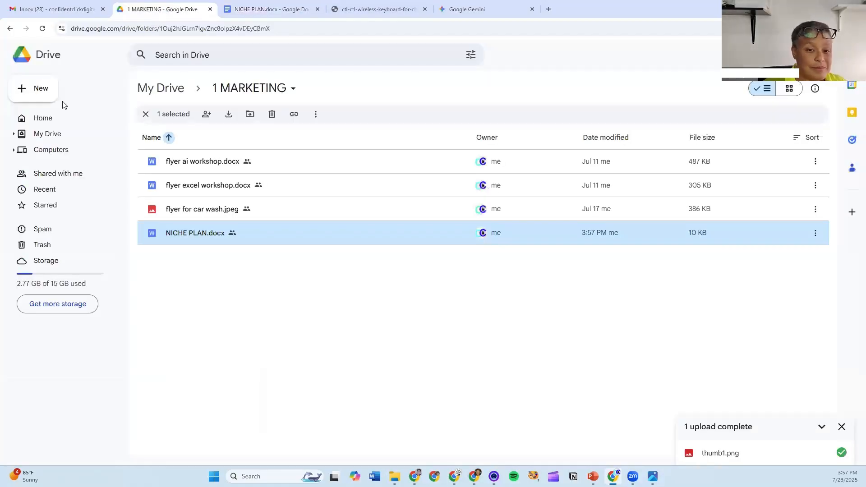
- Return to the top level of My Drive and scroll through the file list and back up
{"action": "left_click", "coordinate": [56, 136]}
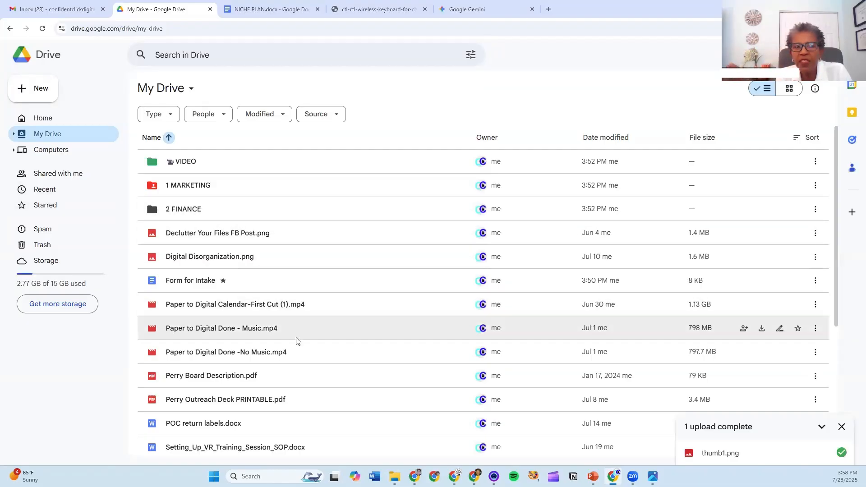
{"action": "scroll", "coordinate": [280, 426], "scroll_direction": "down", "scroll_amount": 2}
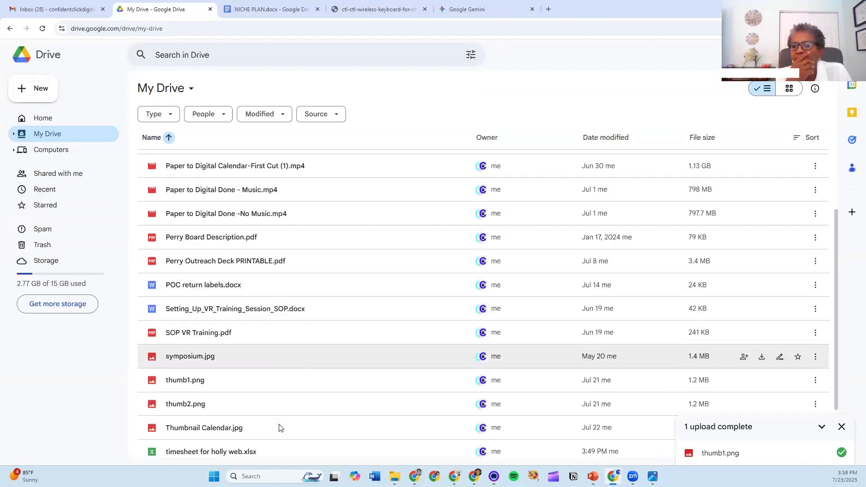
{"action": "scroll", "coordinate": [280, 426], "scroll_direction": "down", "scroll_amount": 3}
{"action": "scroll", "coordinate": [278, 345], "scroll_direction": "up", "scroll_amount": 2}
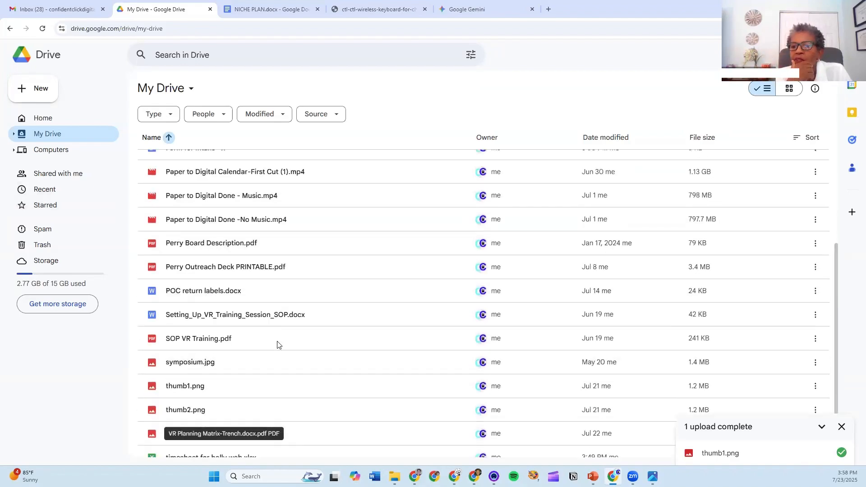
{"action": "scroll", "coordinate": [277, 345], "scroll_direction": "up", "scroll_amount": 3}
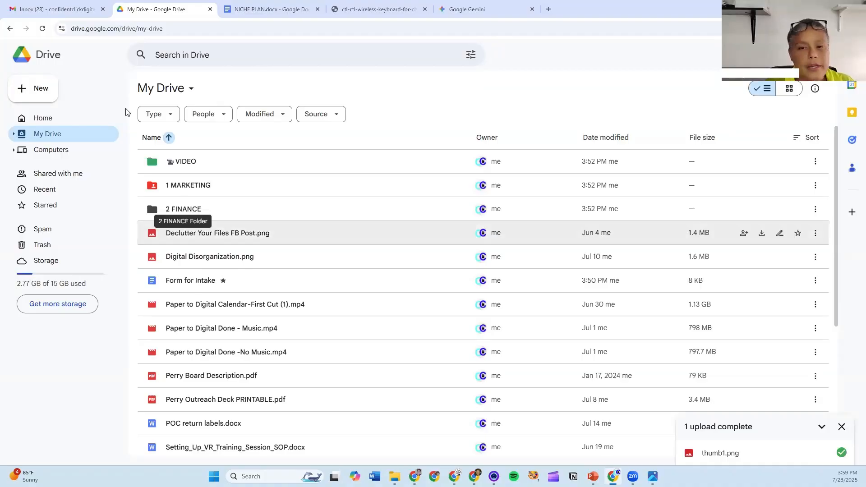
- Rename the starred Form for Intake document to 'Videos Description and call to action'
{"action": "left_click", "coordinate": [195, 283]}
{"action": "right_click", "coordinate": [195, 282]}
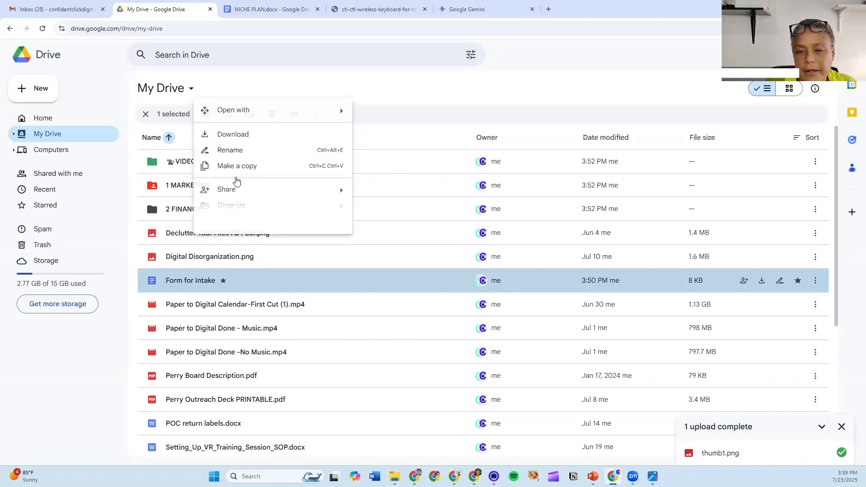
{"action": "left_click", "coordinate": [230, 152]}
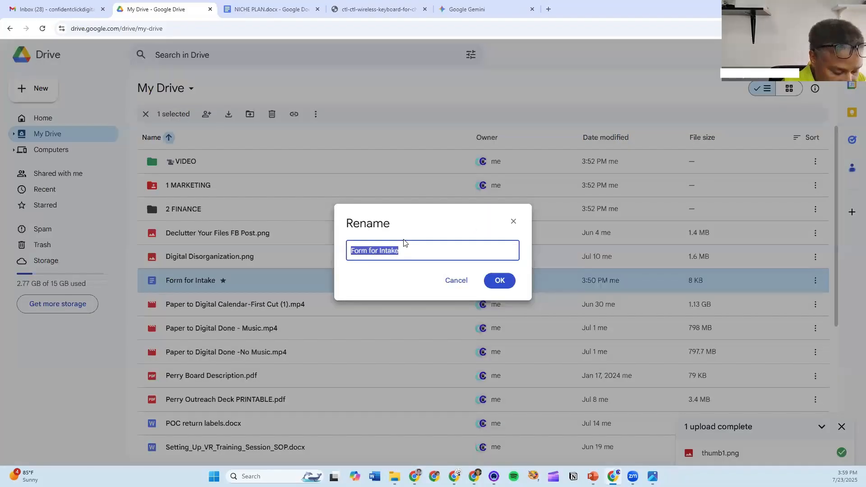
{"action": "type", "text": "v"}
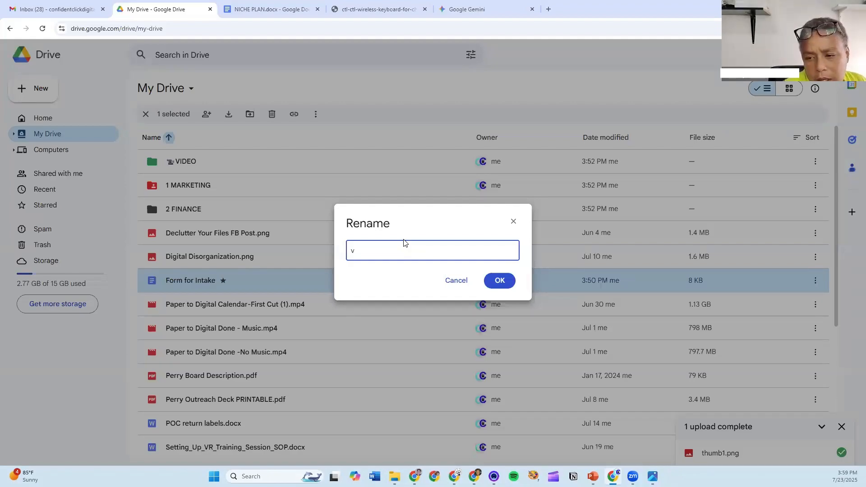
{"action": "key", "text": "BackSpace"}
{"action": "type", "text": "V"}
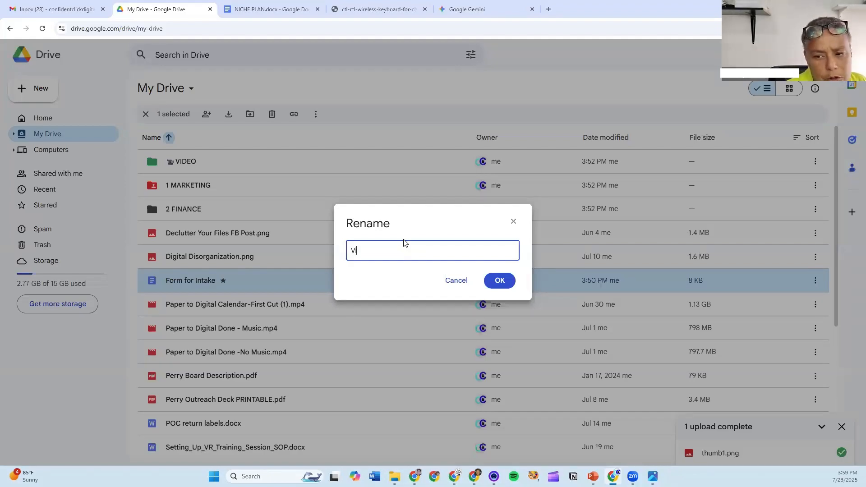
{"action": "type", "text": "ideos DEsc"}
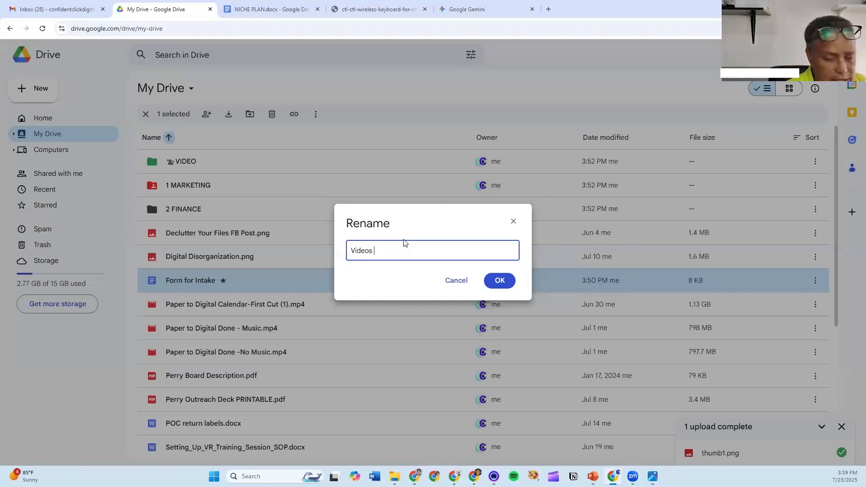
{"action": "key", "text": "BackSpace"}
{"action": "key", "text": "BackSpace"}
{"action": "key", "text": "BackSpace"}
{"action": "type", "text": "e"}
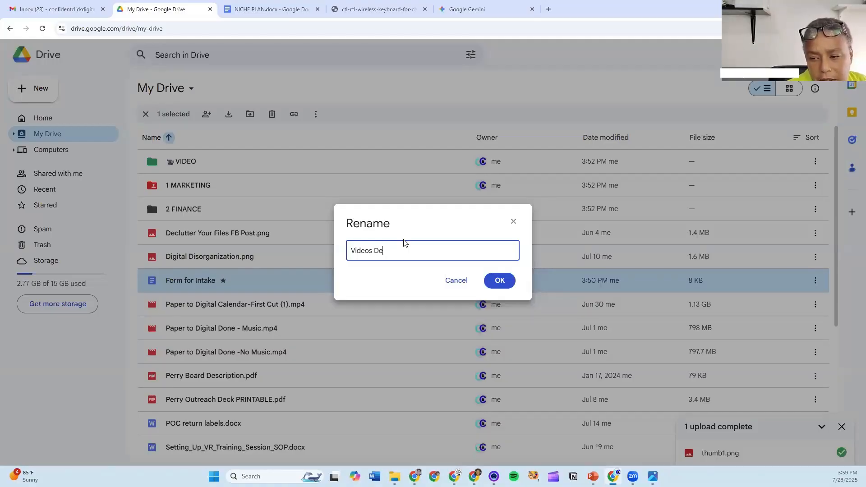
{"action": "type", "text": "c"}
{"action": "key", "text": "BackSpace"}
{"action": "type", "text": "scr"}
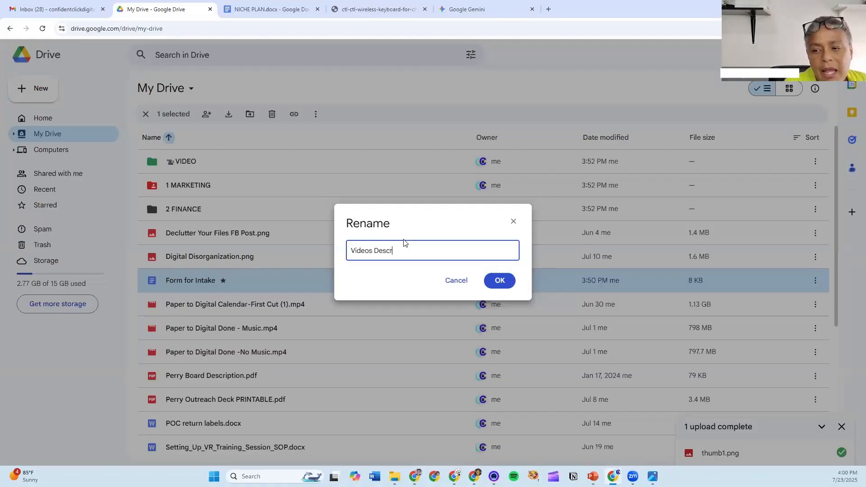
{"action": "type", "text": "iption and call to action"}
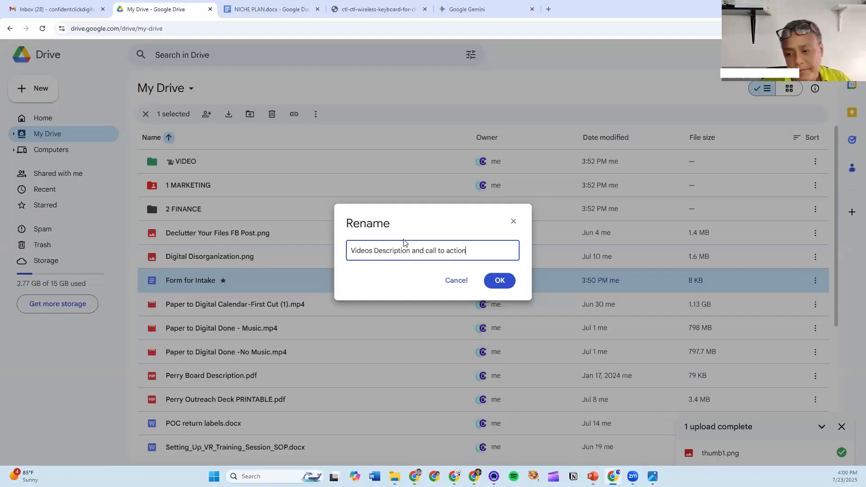
{"action": "left_click", "coordinate": [500, 280]}
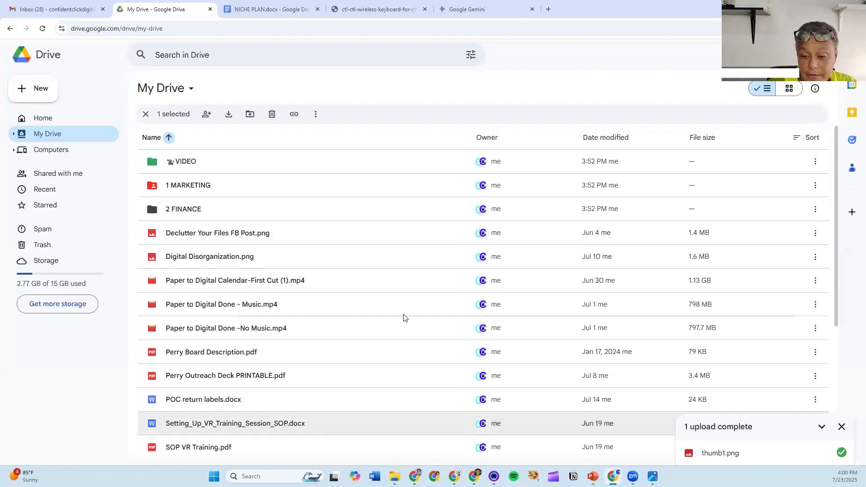
- Scroll to the renamed document, open and dismiss its actions menu, and scroll back up
{"action": "scroll", "coordinate": [400, 322], "scroll_direction": "down", "scroll_amount": 5}
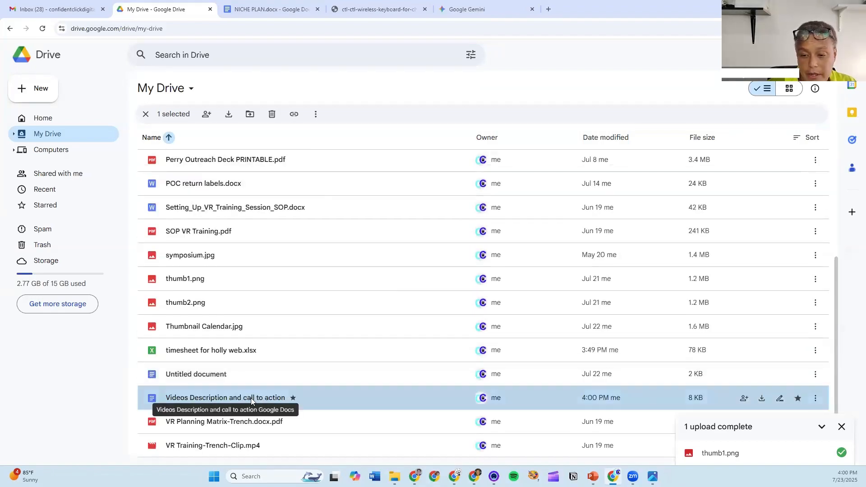
{"action": "right_click", "coordinate": [252, 399]}
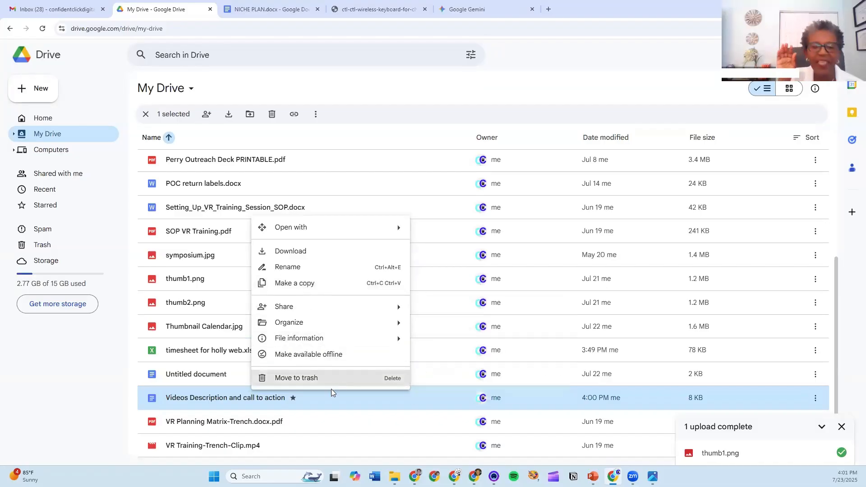
{"action": "left_click", "coordinate": [338, 177]}
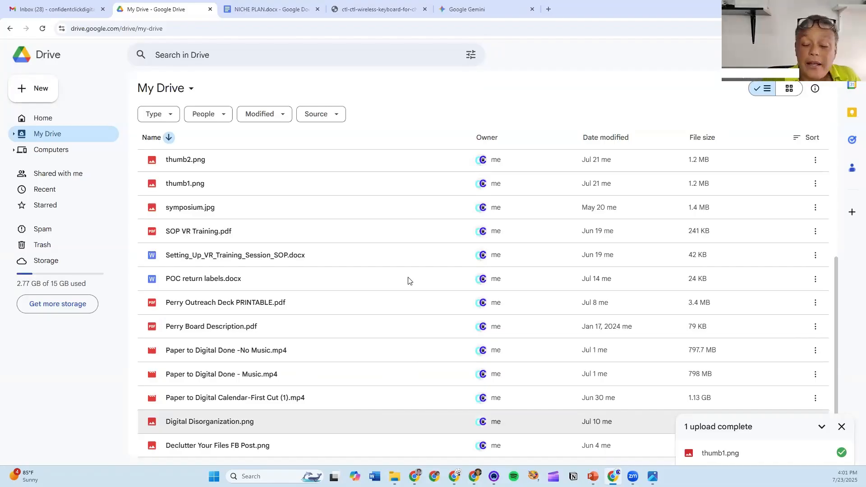
{"action": "scroll", "coordinate": [357, 180], "scroll_direction": "up", "scroll_amount": 5}
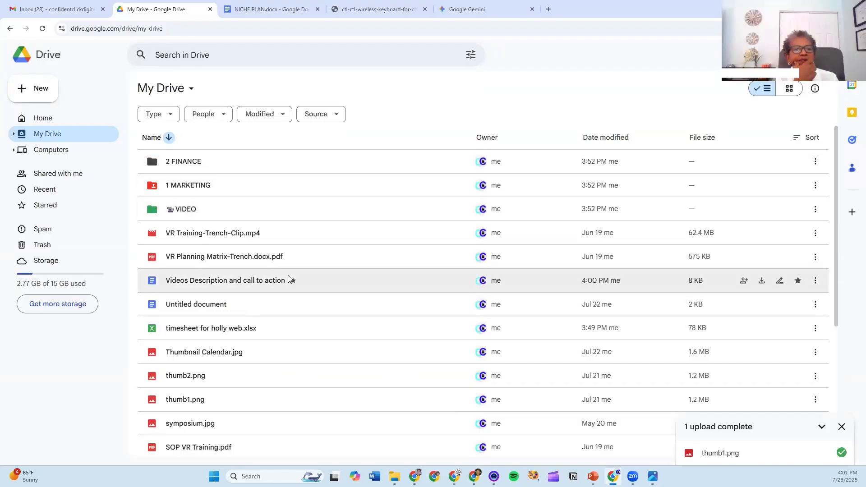
- Select Videos Description and call to action and show the Starred page
{"action": "left_click", "coordinate": [266, 282]}
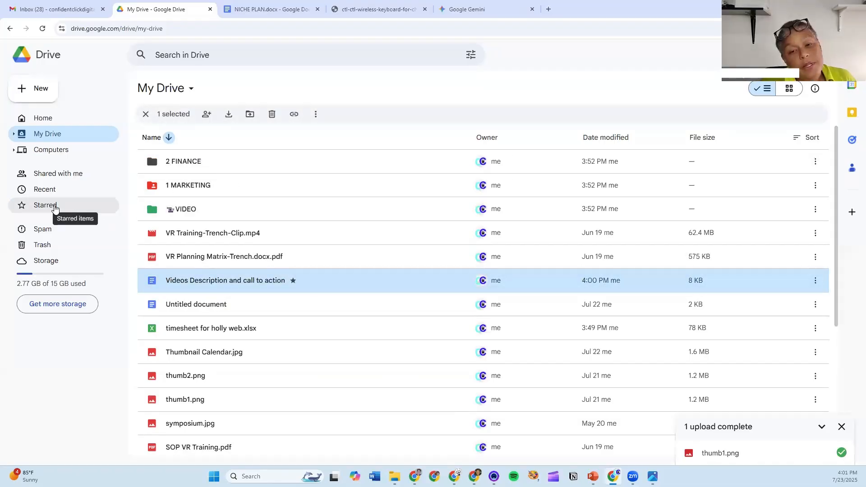
{"action": "left_click", "coordinate": [72, 207]}
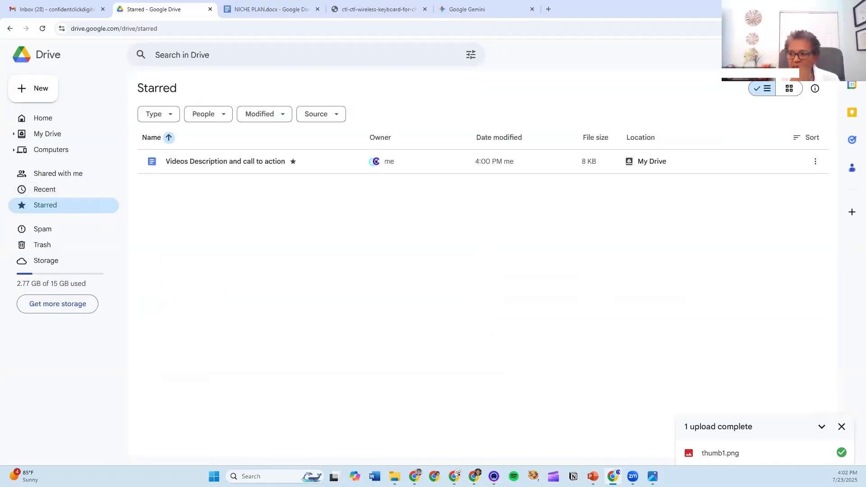
{"action": "key", "text": "alt+Tab"}
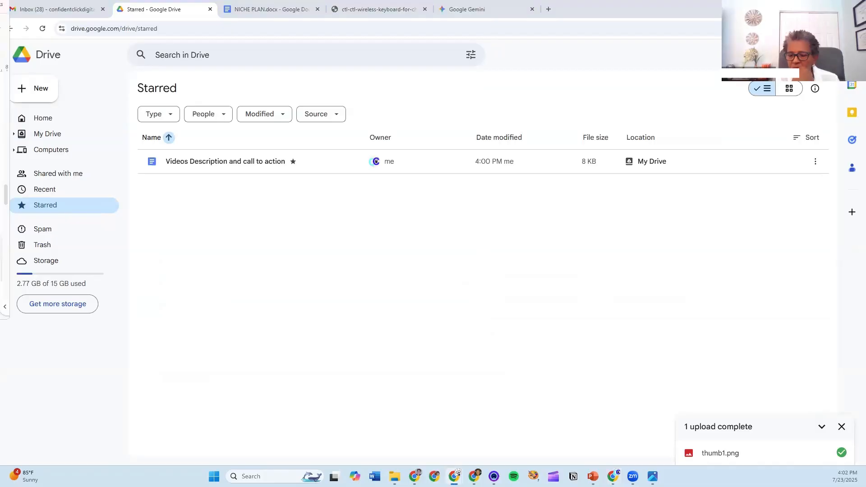